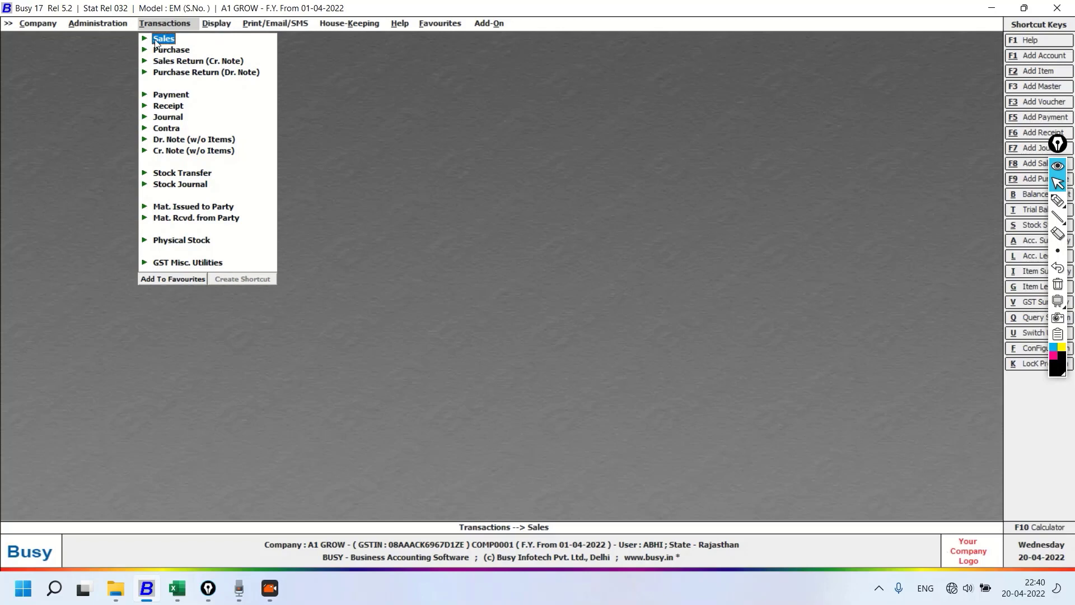
Open a blank voucher for adding a new sales transaction
{"action": "left_click", "coordinate": [159, 39]}
{"action": "left_click", "coordinate": [188, 51]}
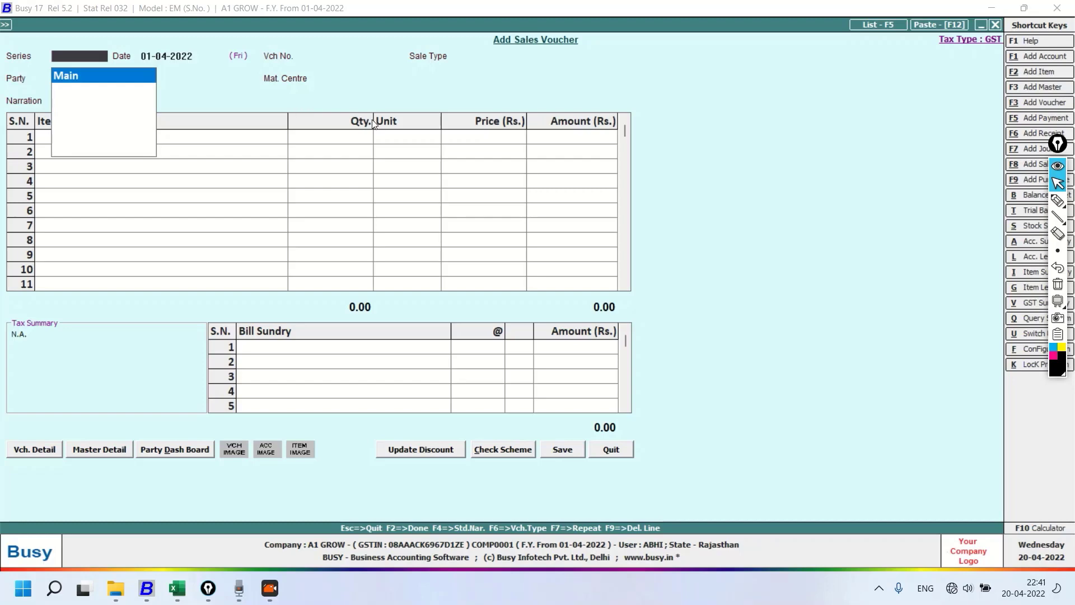
{"action": "left_click", "coordinate": [1058, 201]}
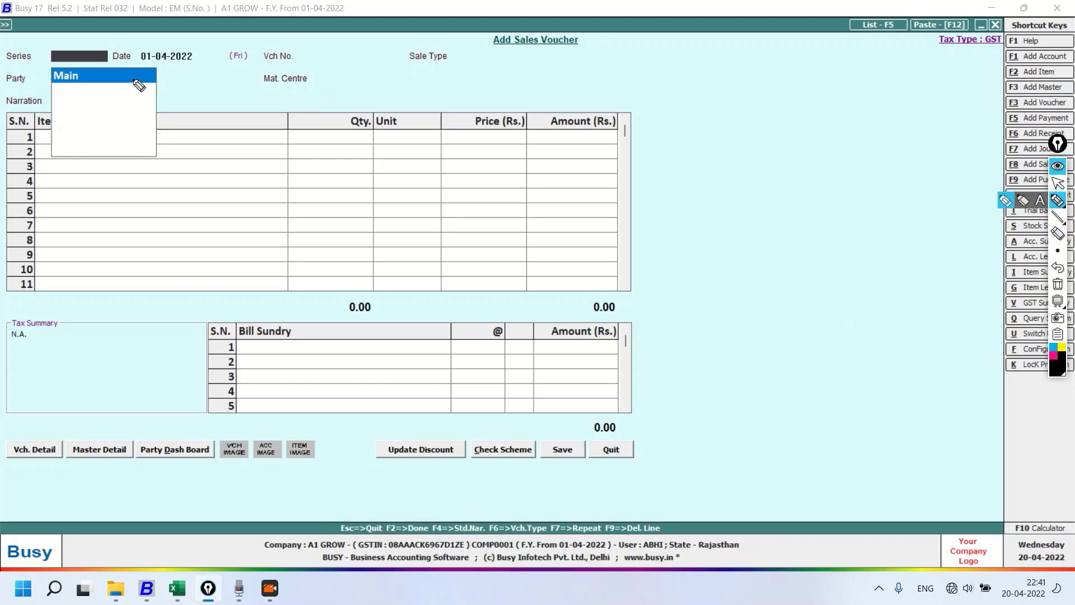
{"action": "mouse_move", "coordinate": [29, 40]}
{"action": "left_mouse_down"}
{"action": "mouse_move", "coordinate": [7, 70]}
{"action": "mouse_move", "coordinate": [44, 53]}
{"action": "mouse_move", "coordinate": [31, 38]}
{"action": "left_mouse_up"}
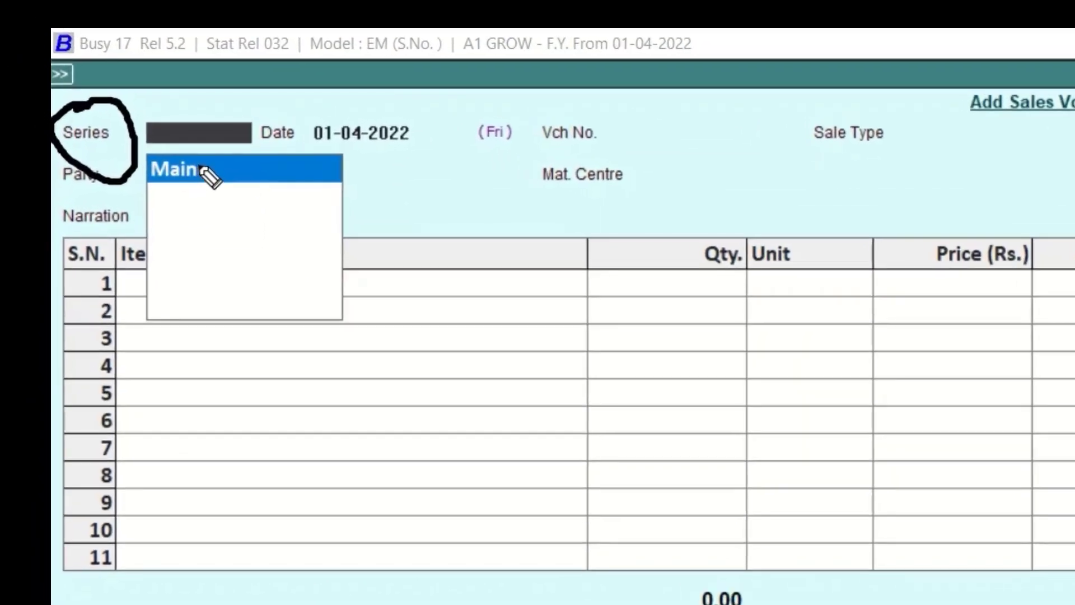
{"action": "left_click_drag", "start_coordinate": [83, 76], "coordinate": [113, 64]}
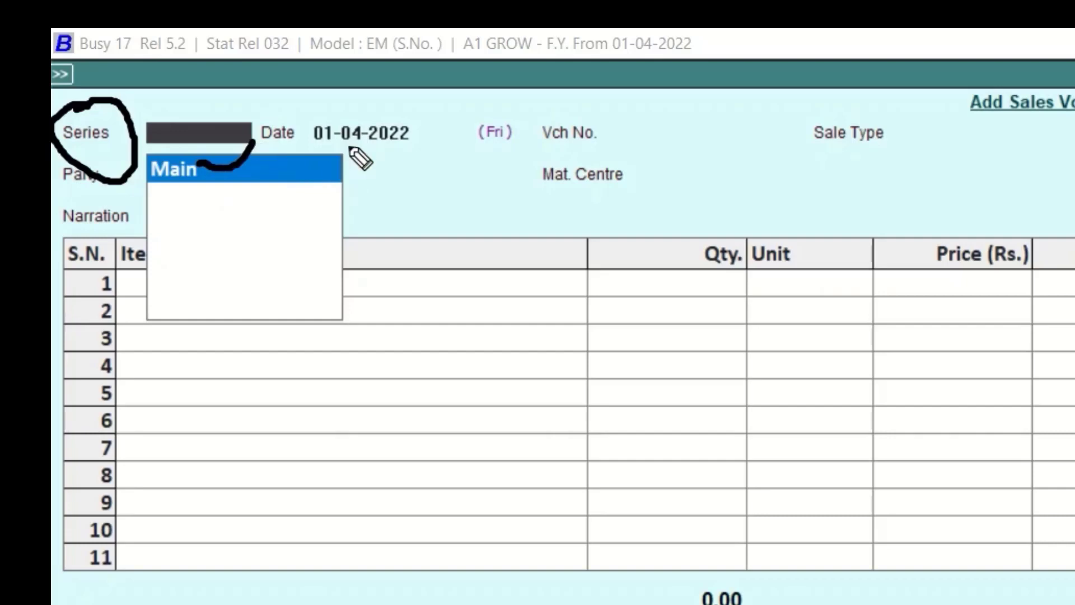
{"action": "mouse_move", "coordinate": [313, 100]}
{"action": "left_mouse_down"}
{"action": "mouse_move", "coordinate": [420, 184]}
{"action": "mouse_move", "coordinate": [413, 108]}
{"action": "mouse_move", "coordinate": [355, 95]}
{"action": "left_mouse_up"}
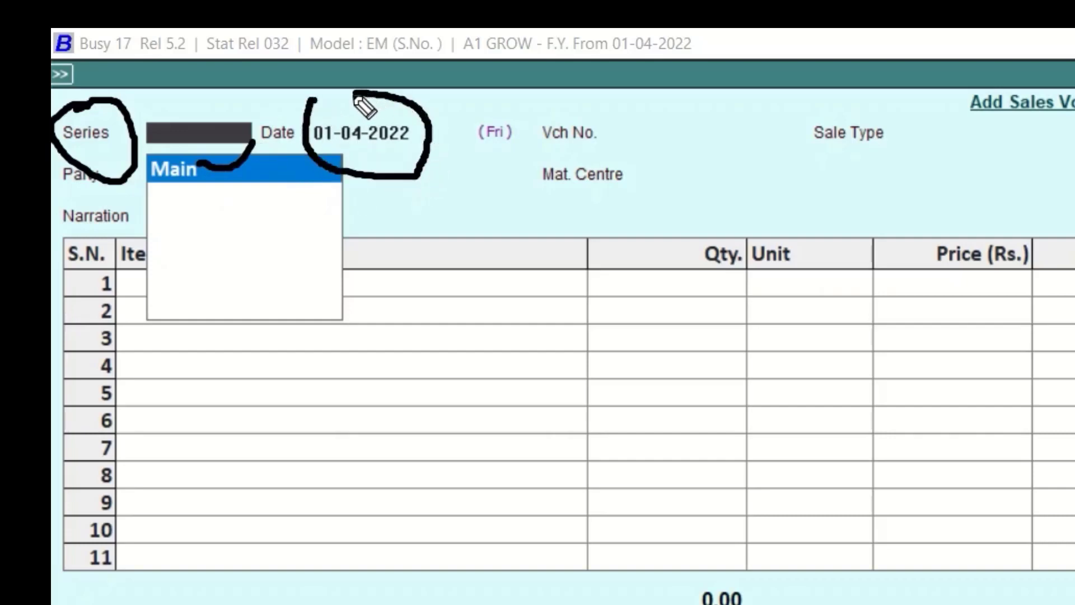
{"action": "mouse_move", "coordinate": [594, 90]}
{"action": "left_mouse_down"}
{"action": "mouse_move", "coordinate": [531, 93]}
{"action": "mouse_move", "coordinate": [560, 161]}
{"action": "mouse_move", "coordinate": [783, 142]}
{"action": "mouse_move", "coordinate": [727, 113]}
{"action": "mouse_move", "coordinate": [539, 106]}
{"action": "left_mouse_up"}
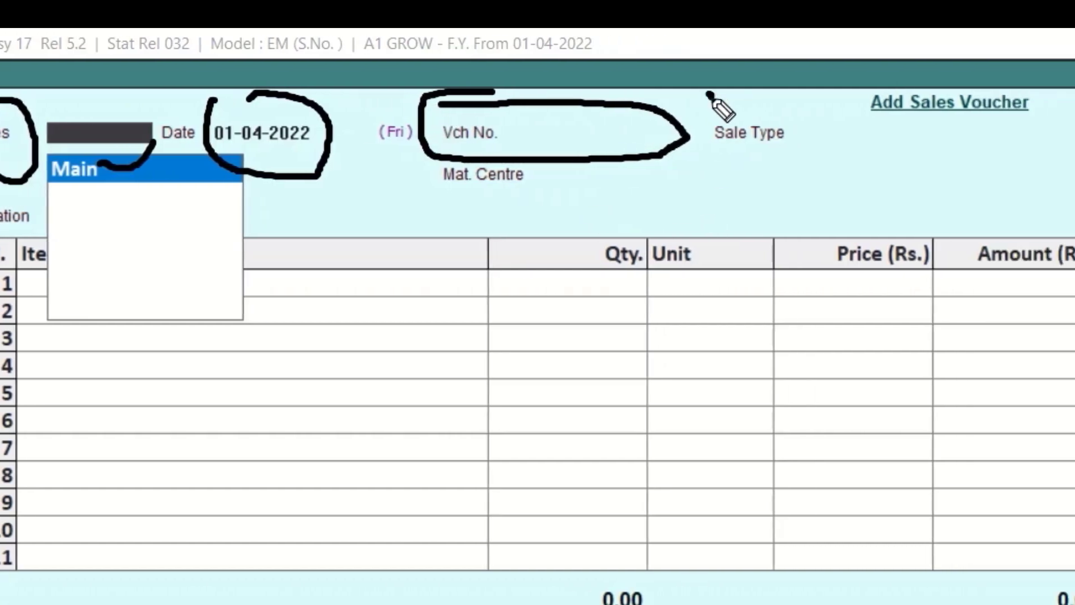
{"action": "mouse_move", "coordinate": [710, 94]}
{"action": "left_mouse_down"}
{"action": "mouse_move", "coordinate": [849, 173]}
{"action": "mouse_move", "coordinate": [930, 117]}
{"action": "mouse_move", "coordinate": [717, 112]}
{"action": "mouse_move", "coordinate": [714, 126]}
{"action": "left_mouse_up"}
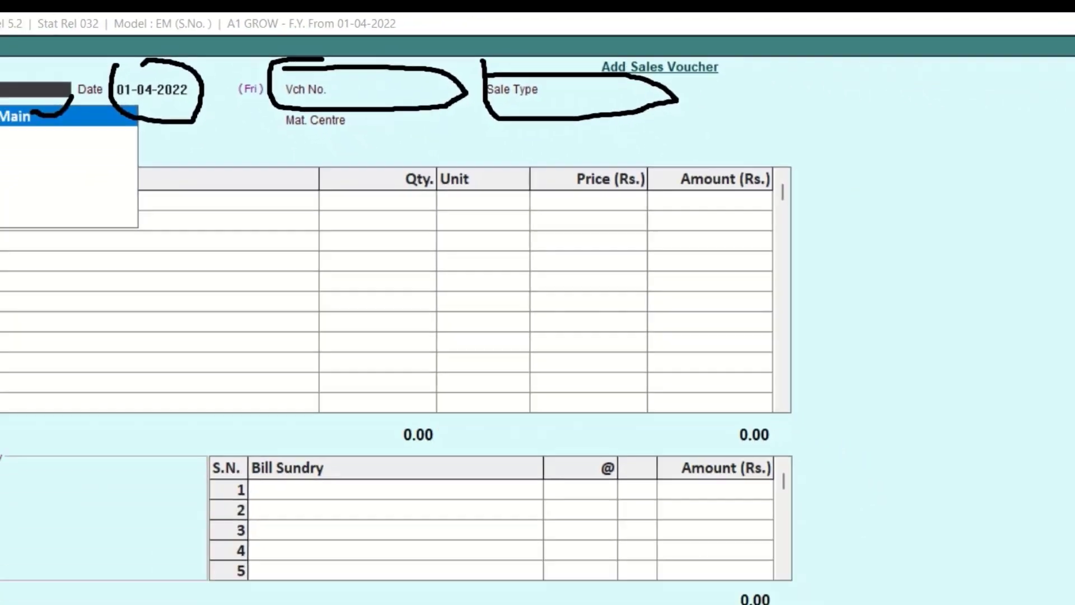
{"action": "left_click", "coordinate": [1058, 284]}
{"action": "key", "text": "Escape"}
Choose the Main series for the sales voucher and accept 01-04-2022 as its date
{"action": "key", "text": "Return"}
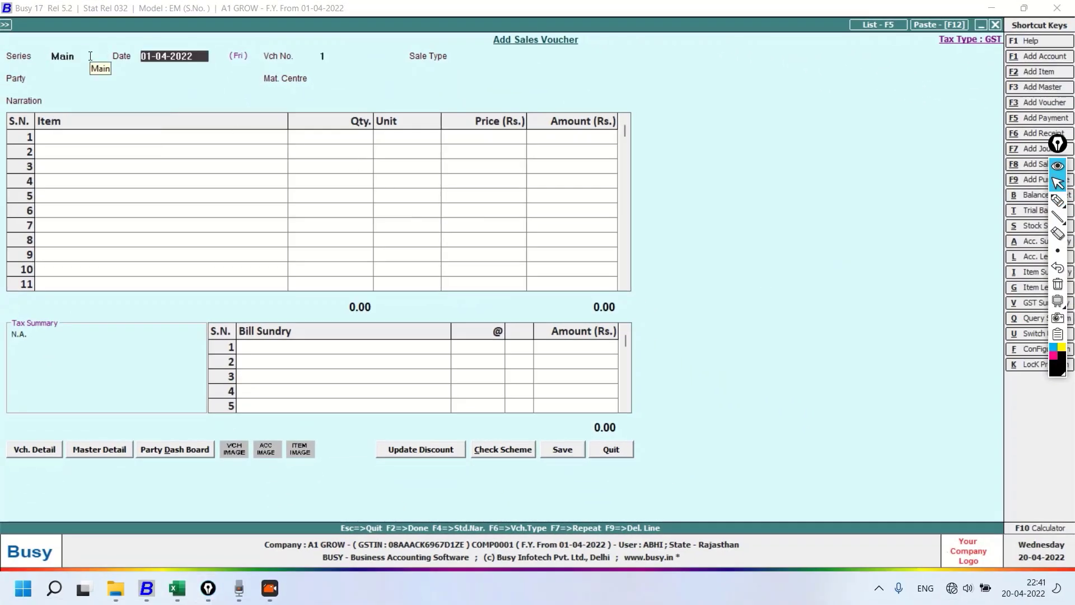
{"action": "key", "text": "Return"}
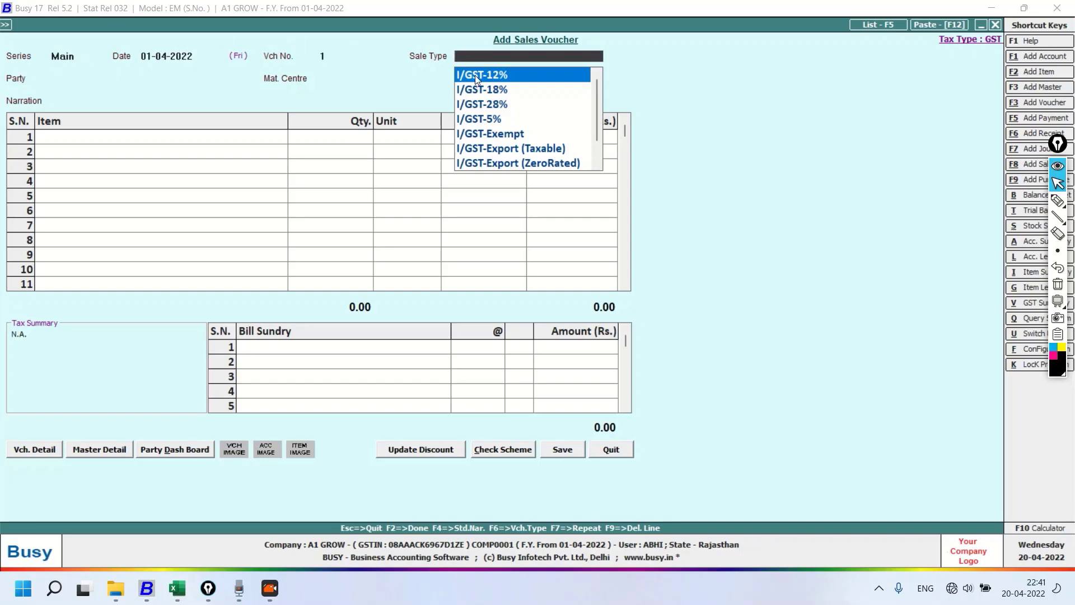
Set the voucher's sale type to I/GST-18%
{"action": "key", "text": "Down"}
{"action": "key", "text": "Down"}
{"action": "key", "text": "Down"}
{"action": "key", "text": "Down"}
{"action": "key", "text": "Down"}
{"action": "key", "text": "Down"}
{"action": "key", "text": "Down"}
{"action": "key", "text": "Down"}
{"action": "key", "text": "Down"}
{"action": "key", "text": "Down"}
{"action": "key", "text": "Down"}
{"action": "key", "text": "Down"}
{"action": "key", "text": "Down"}
{"action": "key", "text": "Down"}
{"action": "key", "text": "Down"}
{"action": "key", "text": "Down"}
{"action": "key", "text": "Down"}
{"action": "key", "text": "Down"}
{"action": "key", "text": "Down"}
{"action": "key", "text": "Down"}
{"action": "key", "text": "Down"}
{"action": "key", "text": "Down"}
{"action": "key", "text": "Down"}
{"action": "key", "text": "Down"}
{"action": "key", "text": "Down"}
{"action": "key", "text": "Down"}
{"action": "key", "text": "Down"}
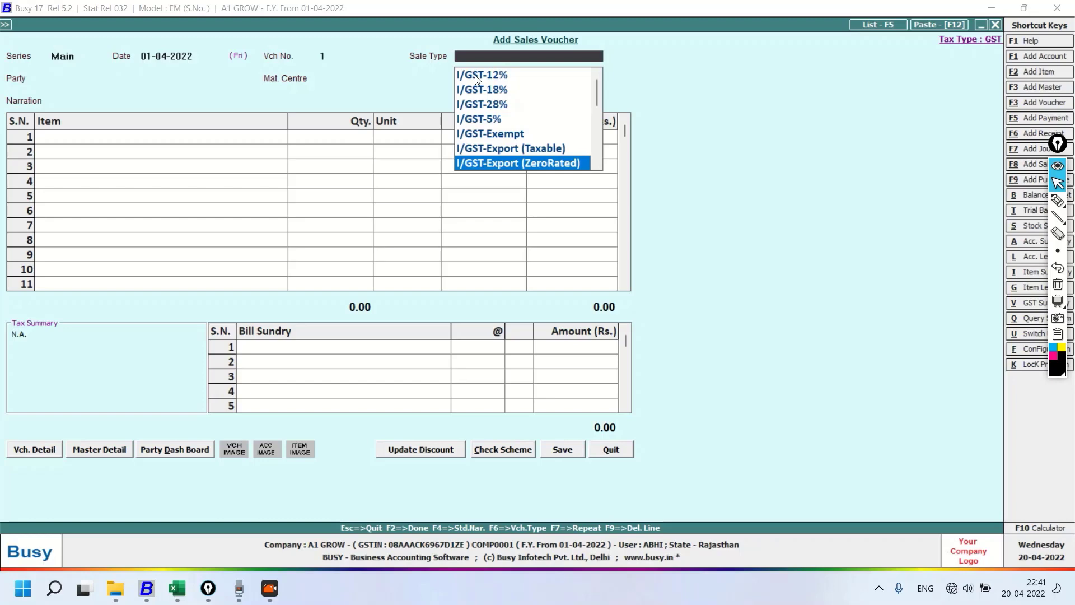
{"action": "key", "text": "Up"}
{"action": "key", "text": "Up"}
{"action": "key", "text": "Up"}
{"action": "key", "text": "Up"}
{"action": "key", "text": "Up"}
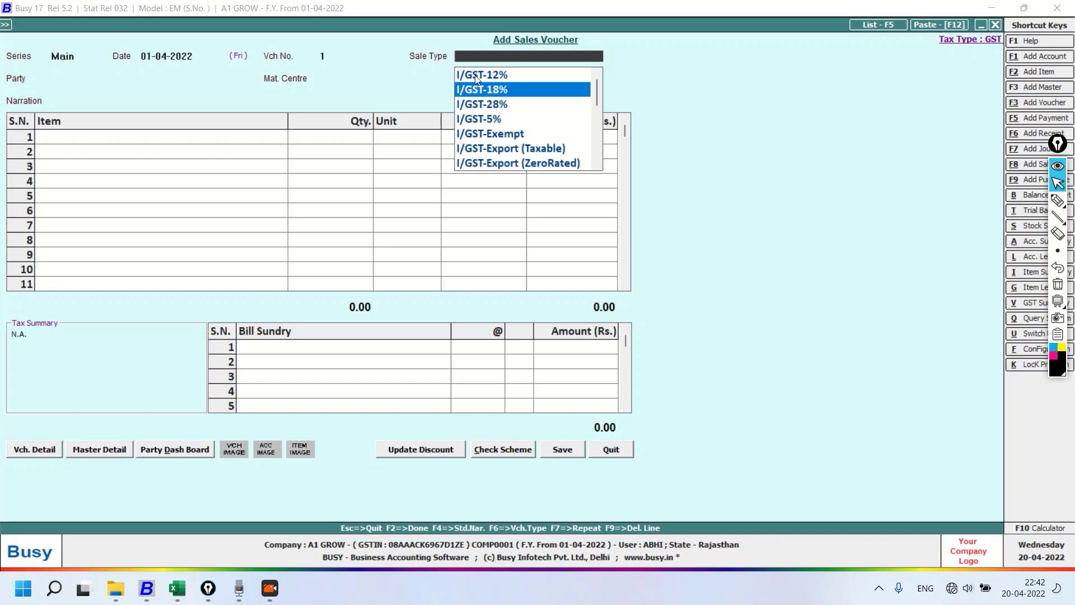
{"action": "key", "text": "Return"}
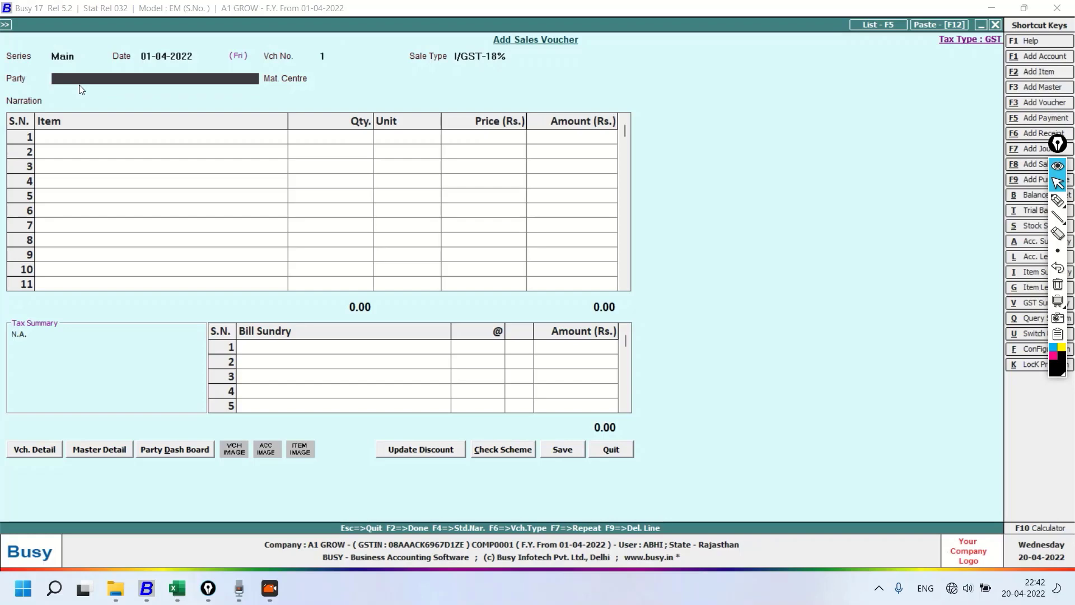
Choose the first Sundry Creditors account in the party list and decline to continue with it as a central transaction
{"action": "key", "text": "space"}
{"action": "key", "text": "Down"}
{"action": "key", "text": "Down"}
{"action": "key", "text": "Down"}
{"action": "key", "text": "Down"}
{"action": "key", "text": "Down"}
{"action": "key", "text": "Down"}
{"action": "key", "text": "Down"}
{"action": "key", "text": "Down"}
{"action": "key", "text": "Down"}
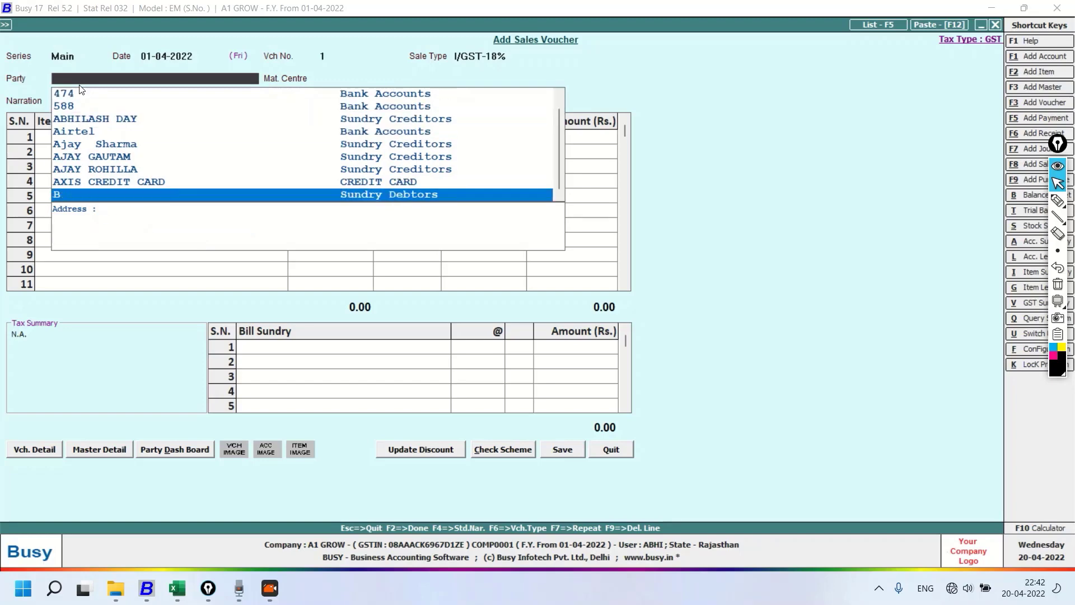
{"action": "key", "text": "Up"}
{"action": "key", "text": "Up"}
{"action": "key", "text": "Up"}
{"action": "key", "text": "Up"}
{"action": "key", "text": "Up"}
{"action": "key", "text": "Up"}
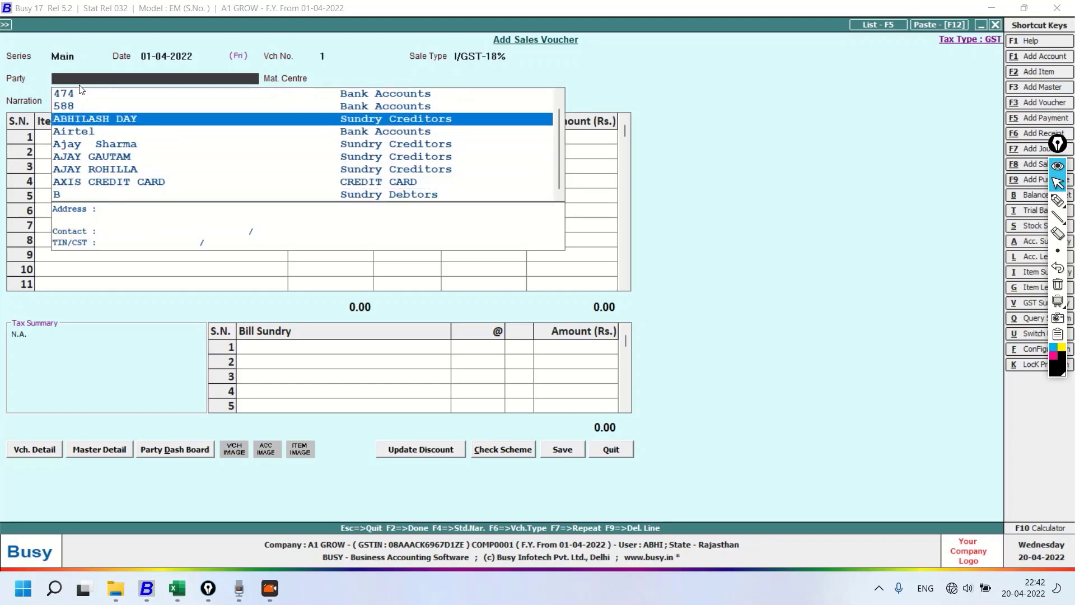
{"action": "key", "text": "Return"}
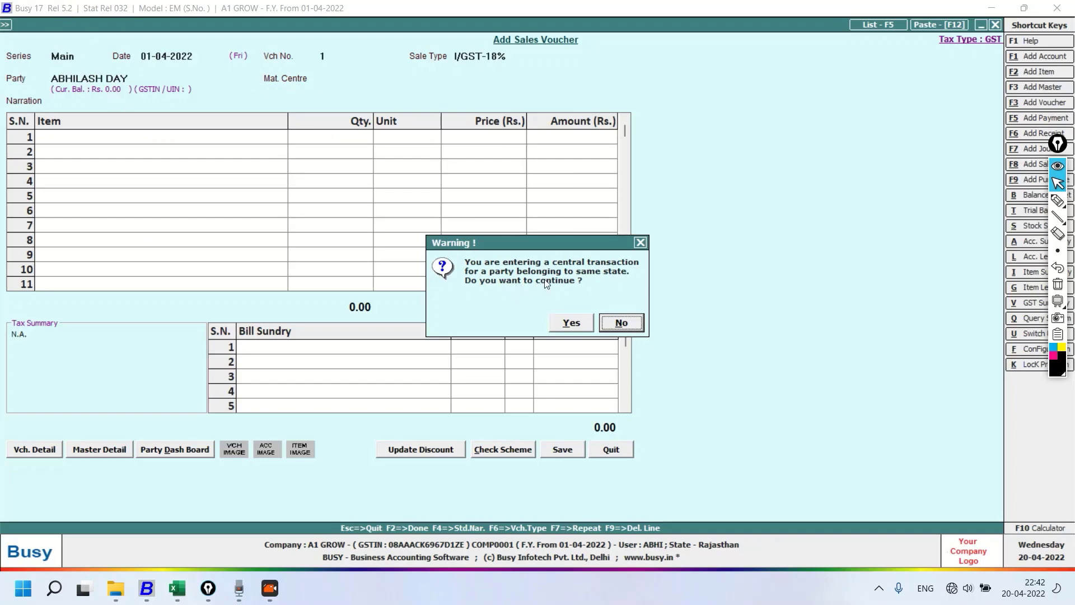
{"action": "left_click", "coordinate": [620, 322]}
Check the State / POS in the selected party's account master, close it without saving and stay in the sales voucher
{"action": "key", "text": "alt+m"}
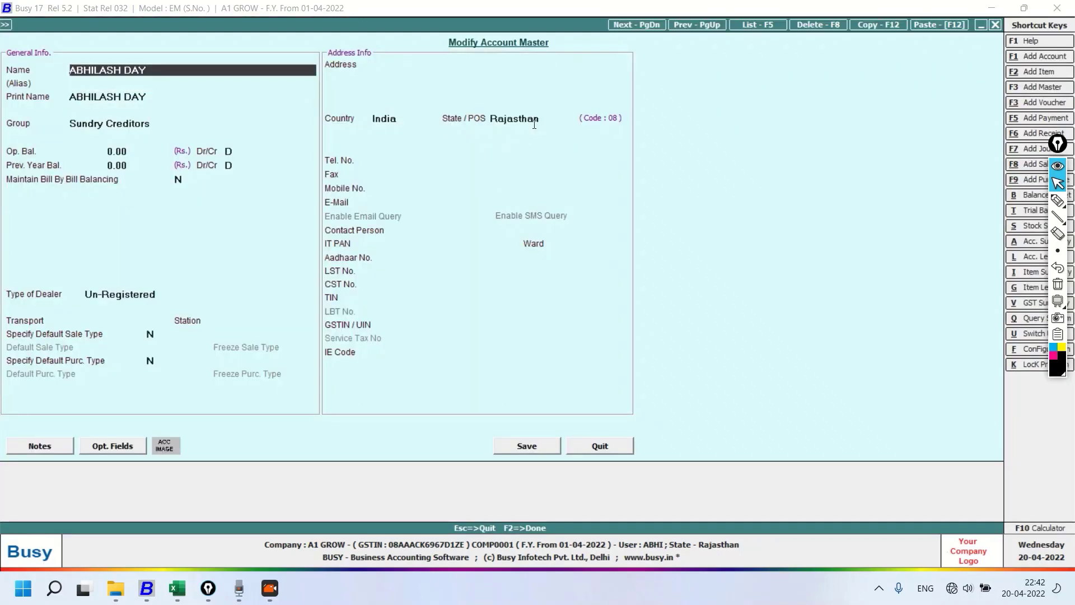
{"action": "left_click", "coordinate": [536, 122]}
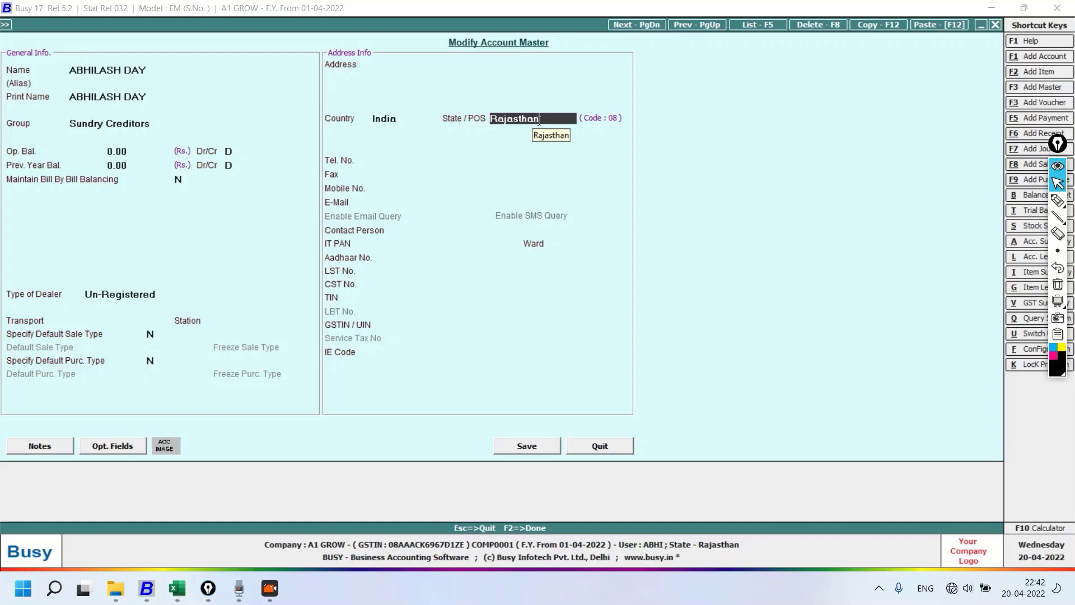
{"action": "key", "text": "Escape"}
{"action": "key", "text": "Escape"}
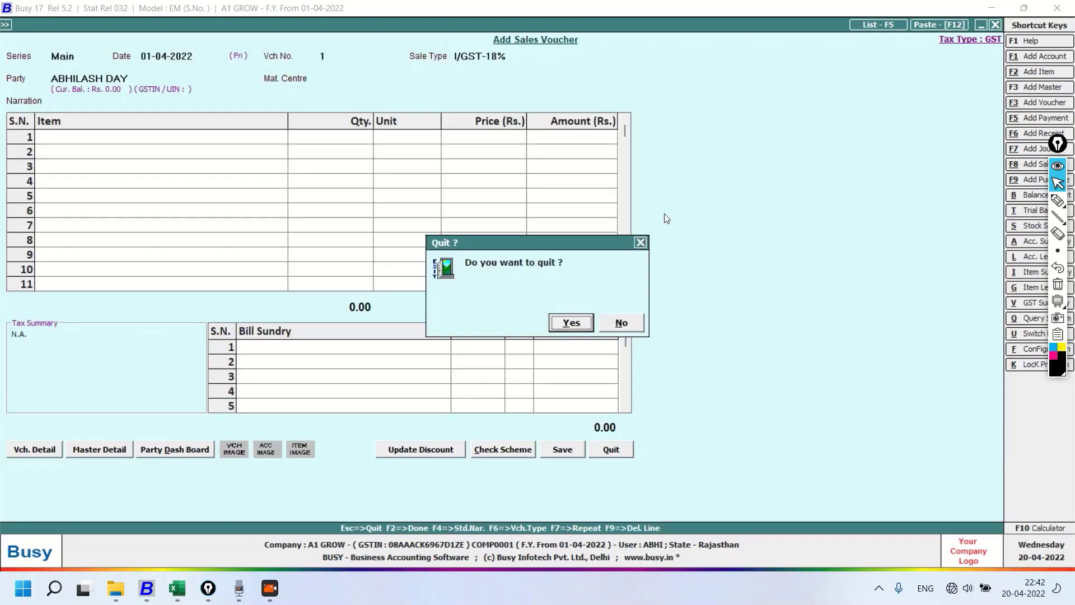
{"action": "left_click", "coordinate": [638, 324]}
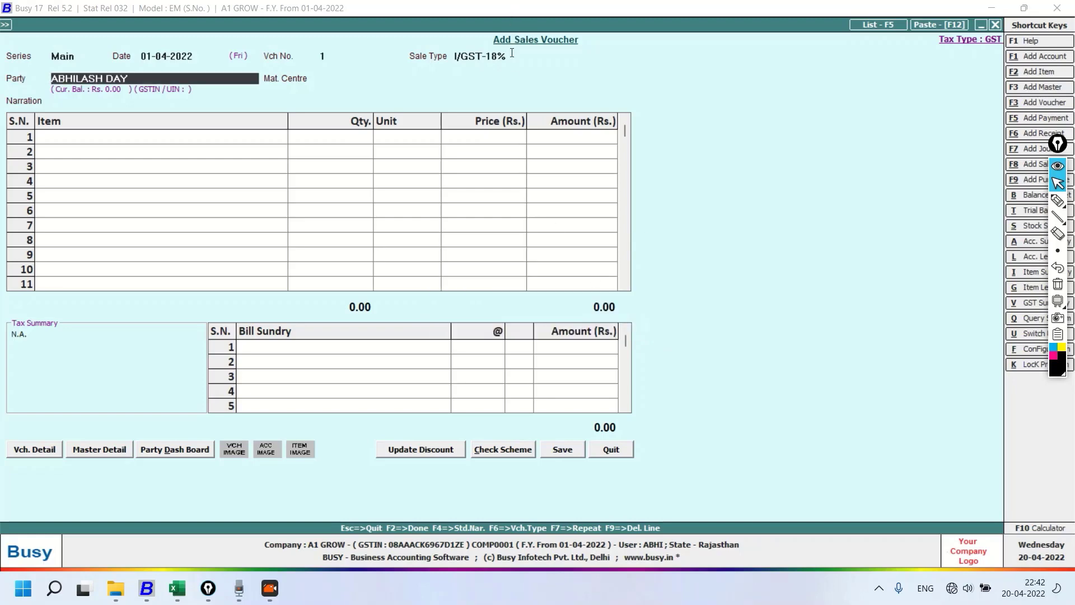
Change the voucher's sale type to L/GST-18%
{"action": "key", "text": "Return"}
{"action": "key", "text": "Down"}
{"action": "key", "text": "Down"}
{"action": "key", "text": "Down"}
{"action": "key", "text": "Down"}
{"action": "key", "text": "Down"}
{"action": "key", "text": "Down"}
{"action": "key", "text": "Down"}
{"action": "key", "text": "Down"}
{"action": "key", "text": "Down"}
{"action": "key", "text": "Down"}
{"action": "key", "text": "Down"}
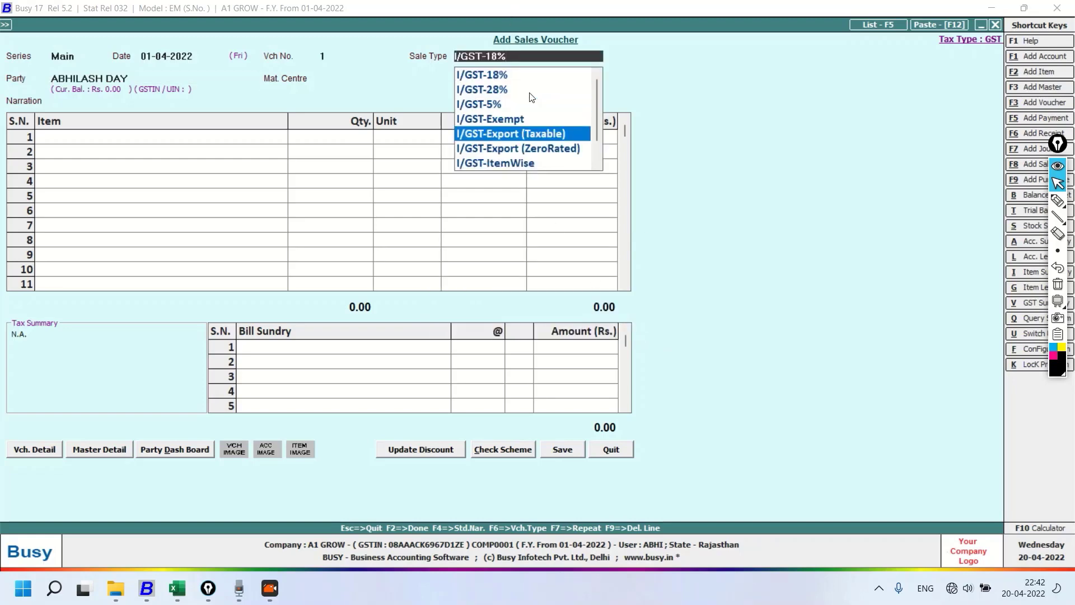
{"action": "key", "text": "Up"}
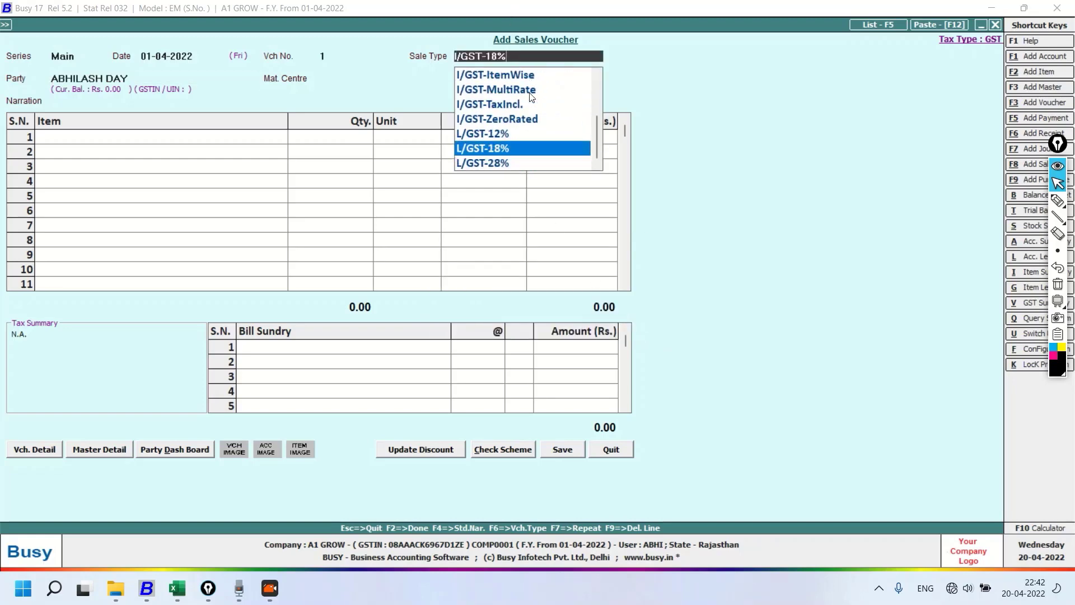
{"action": "key", "text": "Return"}
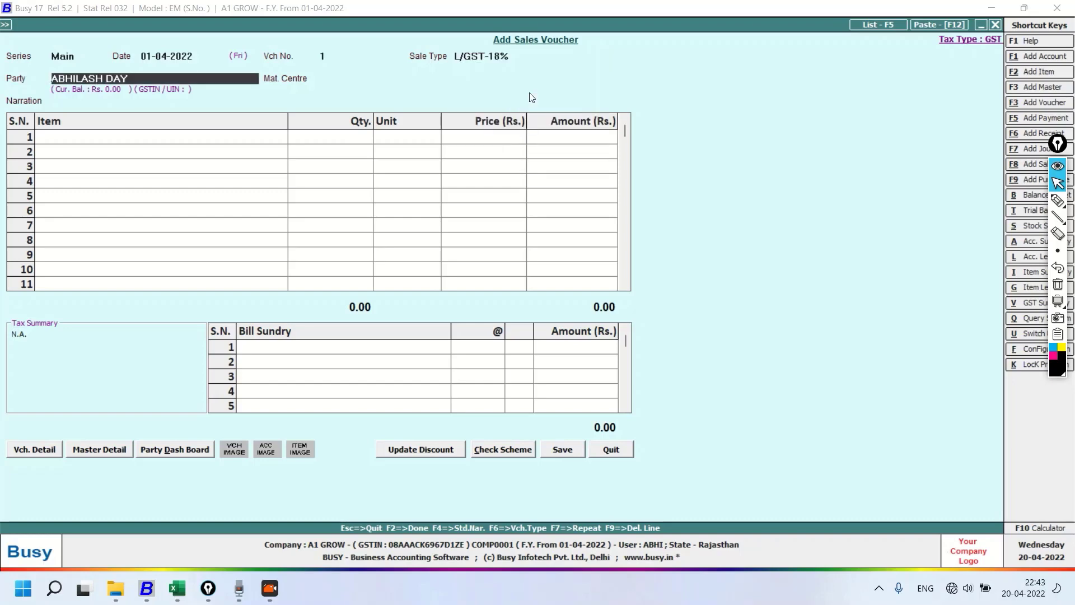
Keep the selected party, set the material centre to Main Store and leave the narration blank
{"action": "key", "text": "Return"}
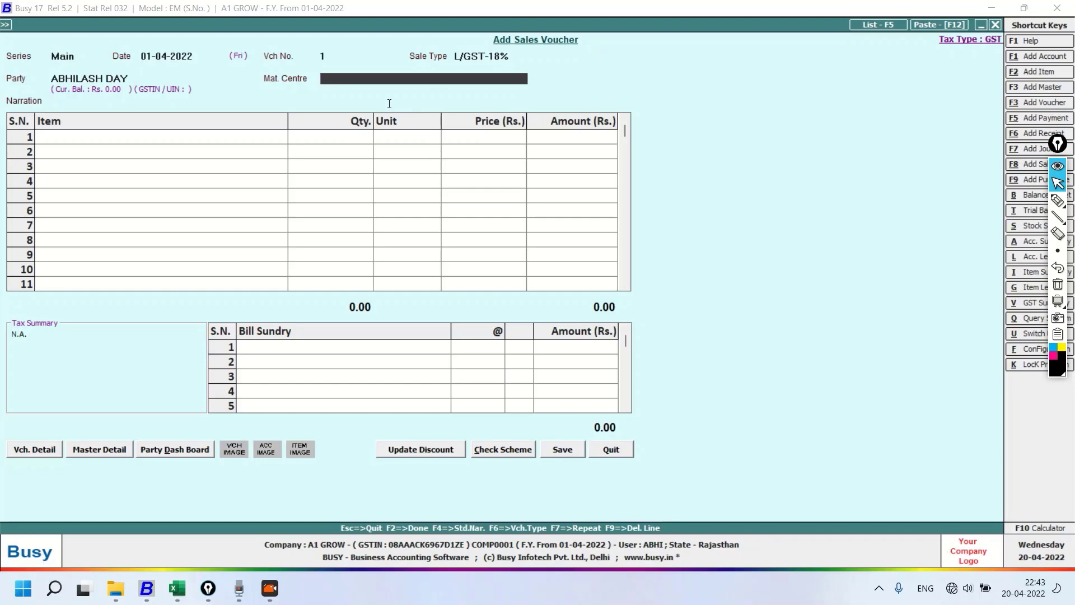
{"action": "key", "text": "space"}
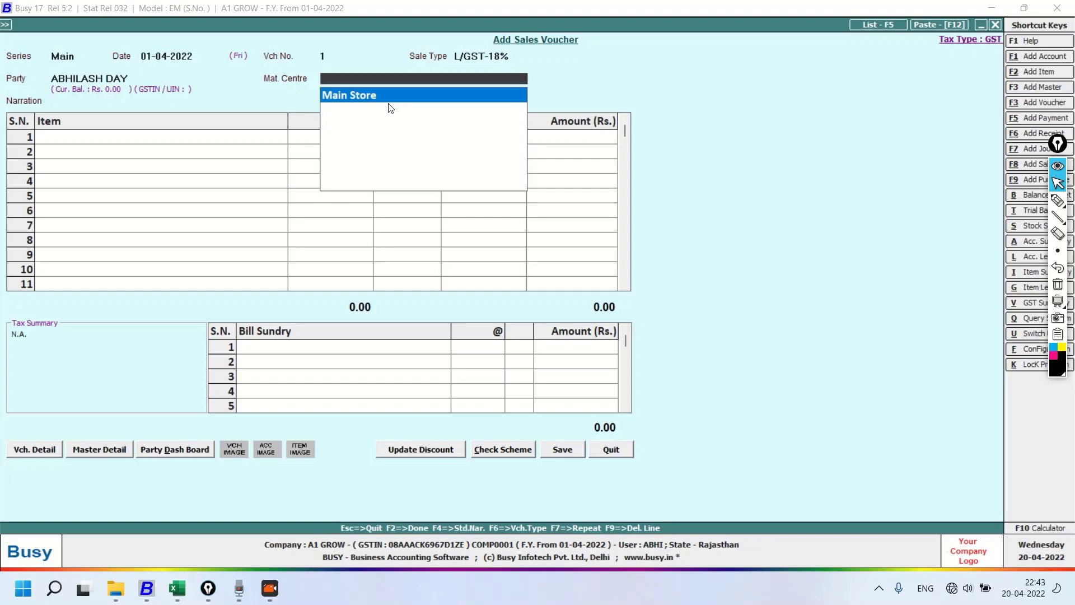
{"action": "left_click", "coordinate": [388, 100]}
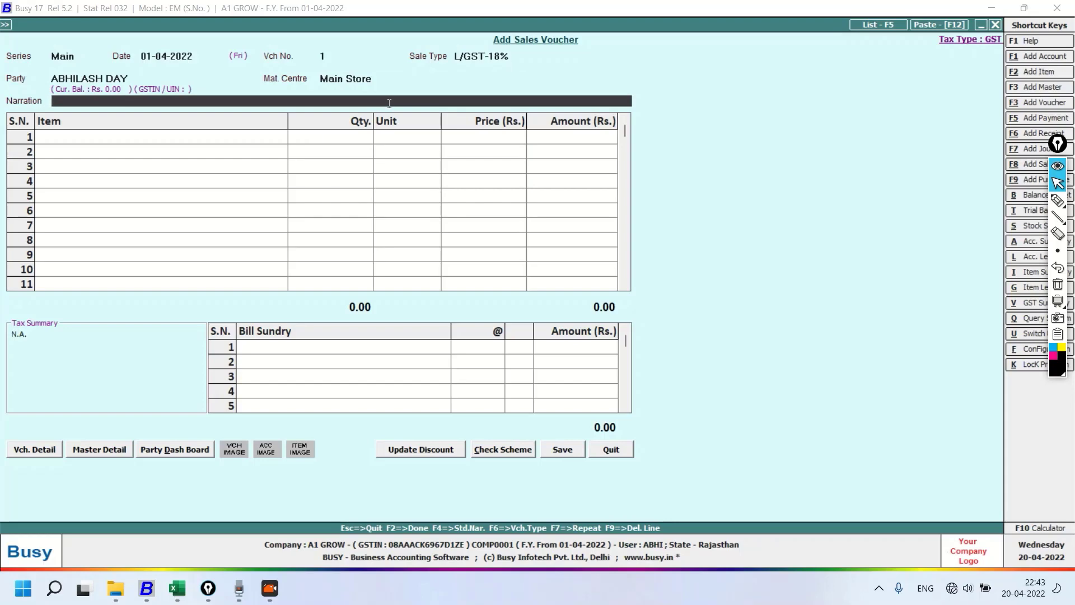
{"action": "key", "text": "Return"}
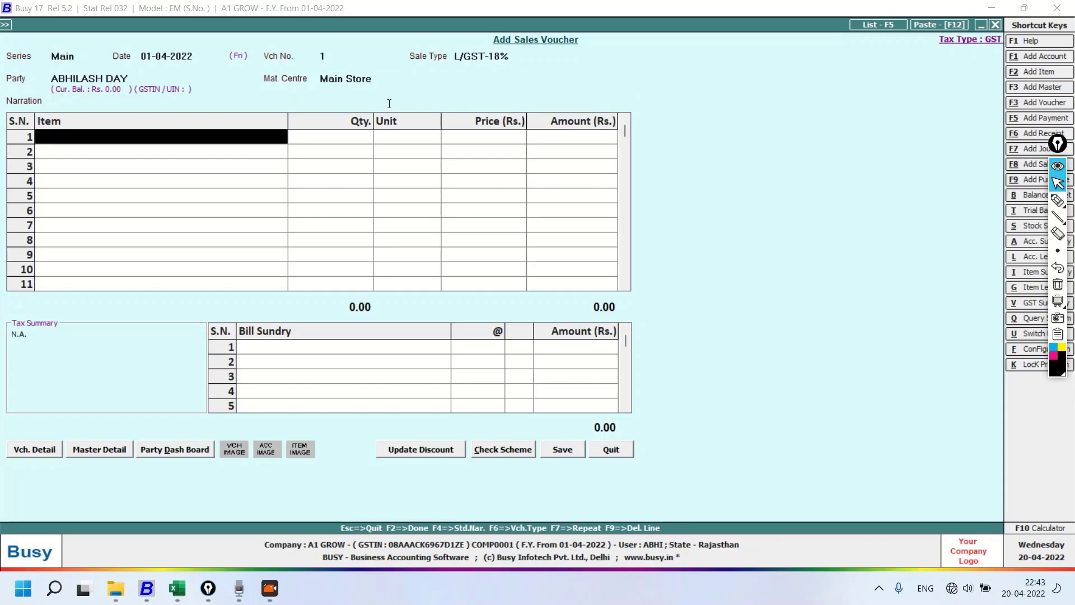
Add Dell Laptop as the first item of the voucher, leaving its additional description blank
{"action": "left_click", "coordinate": [69, 138]}
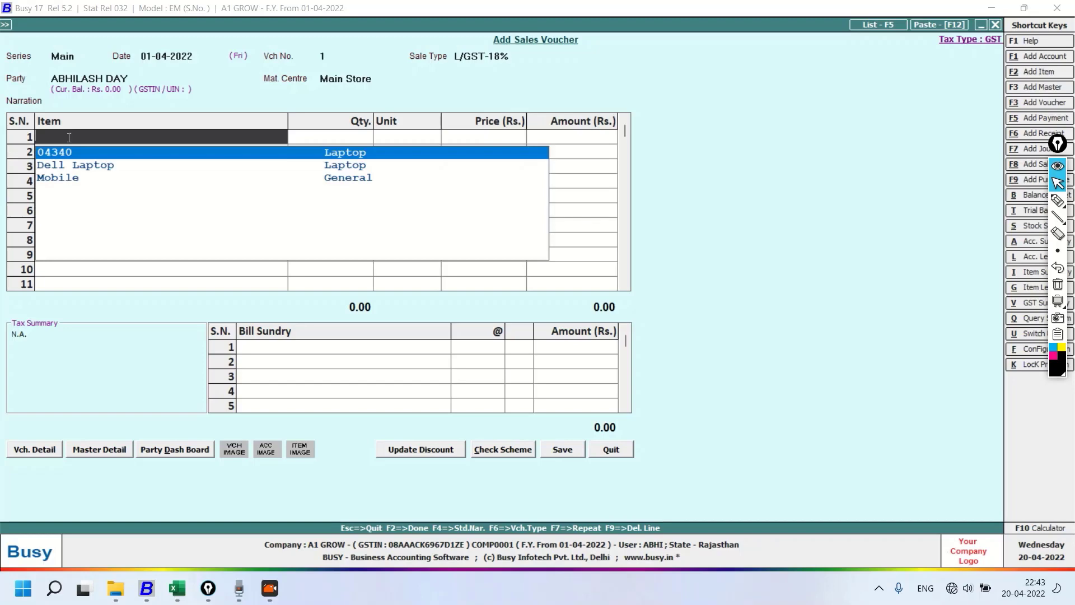
{"action": "double_click", "coordinate": [66, 166]}
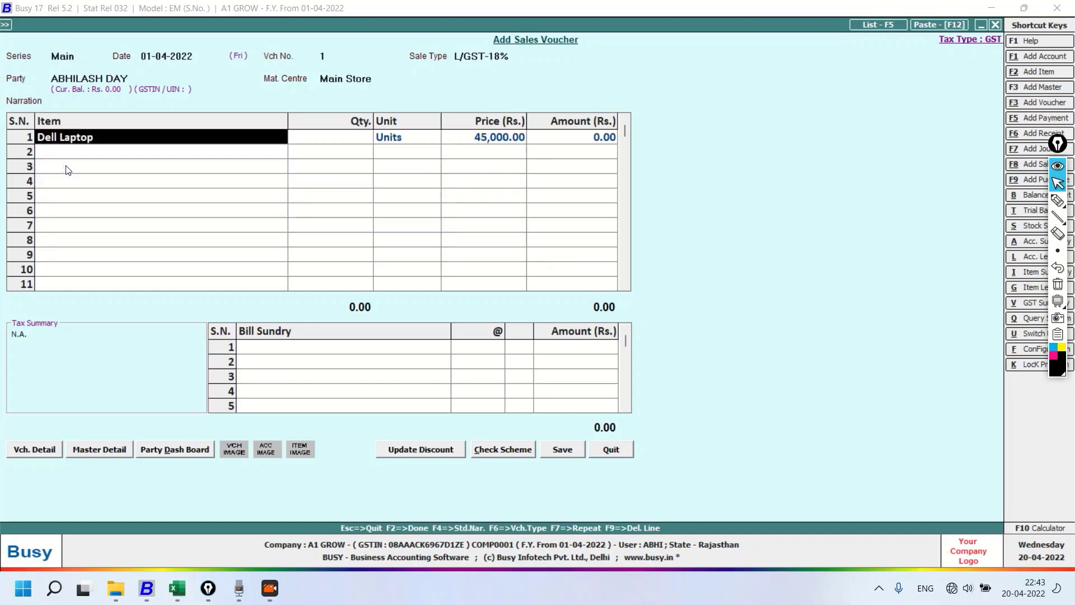
{"action": "key", "text": "Return"}
{"action": "key", "text": "Return"}
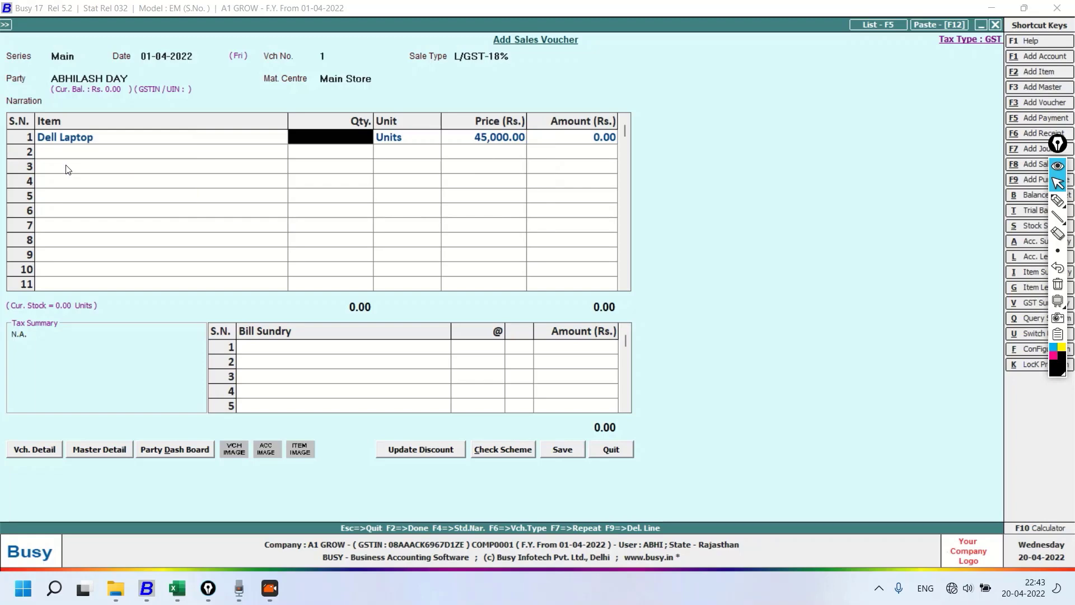
Reopen the Dell Laptop line's additional description and fill its Name field with "ram4 gm , ssd250,"
{"action": "left_click", "coordinate": [86, 140]}
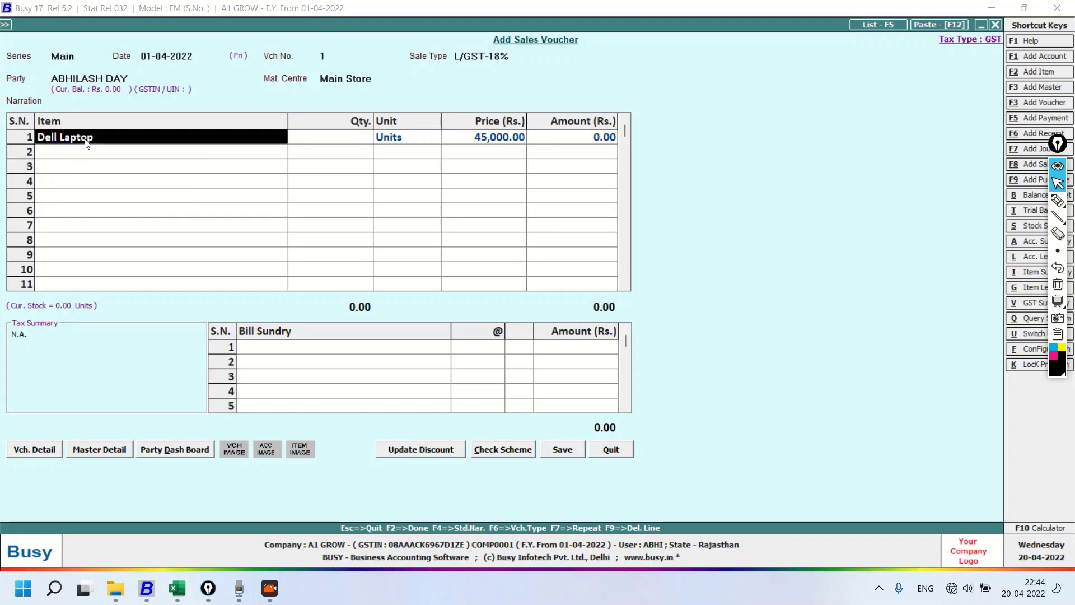
{"action": "key", "text": "Return"}
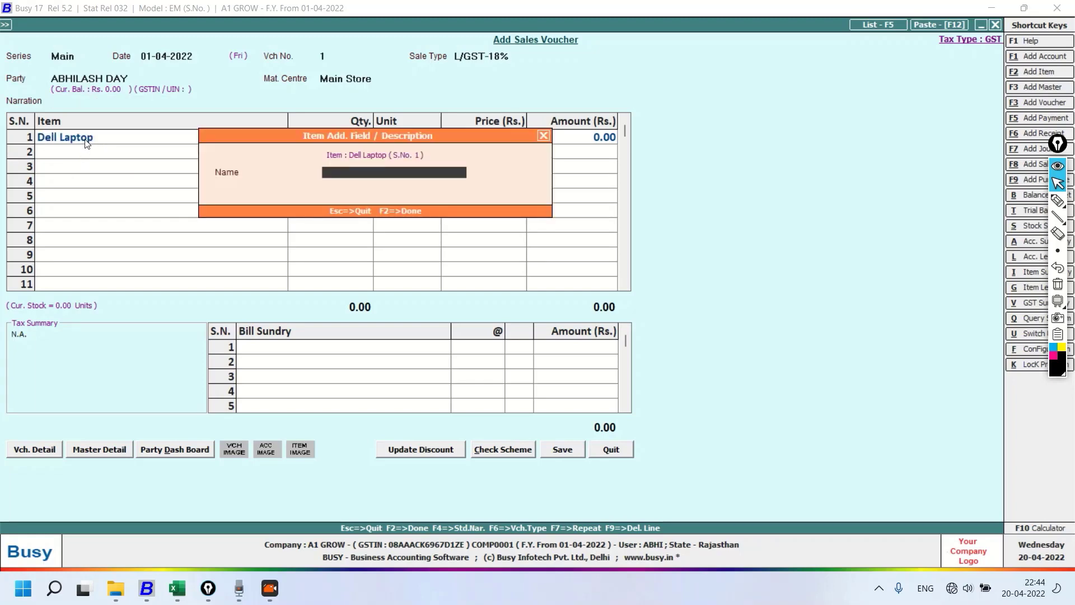
{"action": "type", "text": "ram4 gm , ssd250, co"}
{"action": "key", "text": "BackSpace"}
{"action": "key", "text": "BackSpace"}
{"action": "key", "text": "BackSpace"}
{"action": "key", "text": "Return"}
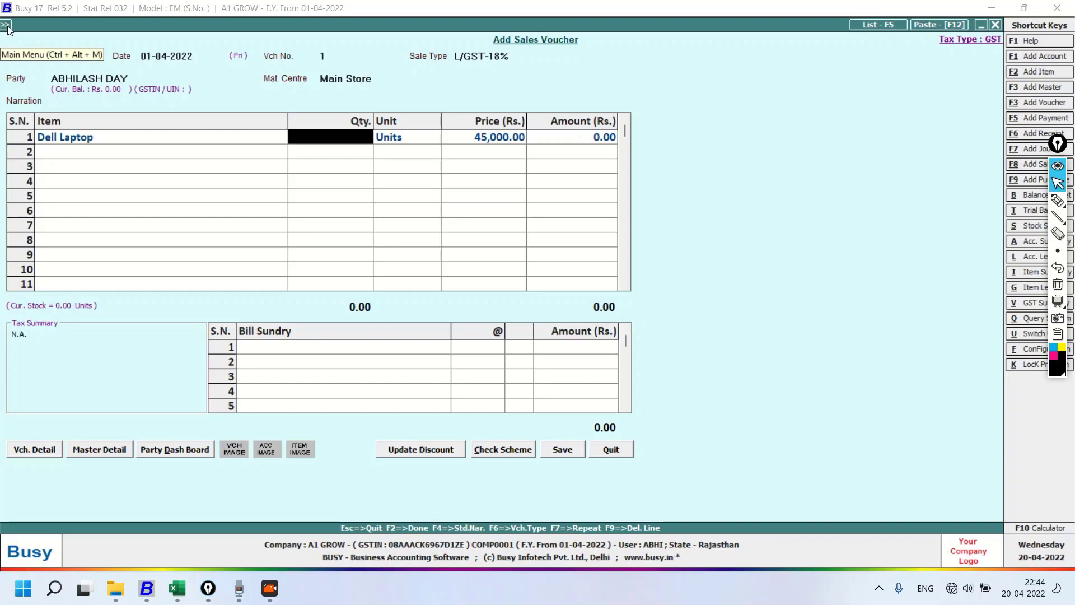
Set the Dell Laptop quantity to 2 and accept its Units and the price of 45,000.00
{"action": "type", "text": "2"}
{"action": "key", "text": "Return"}
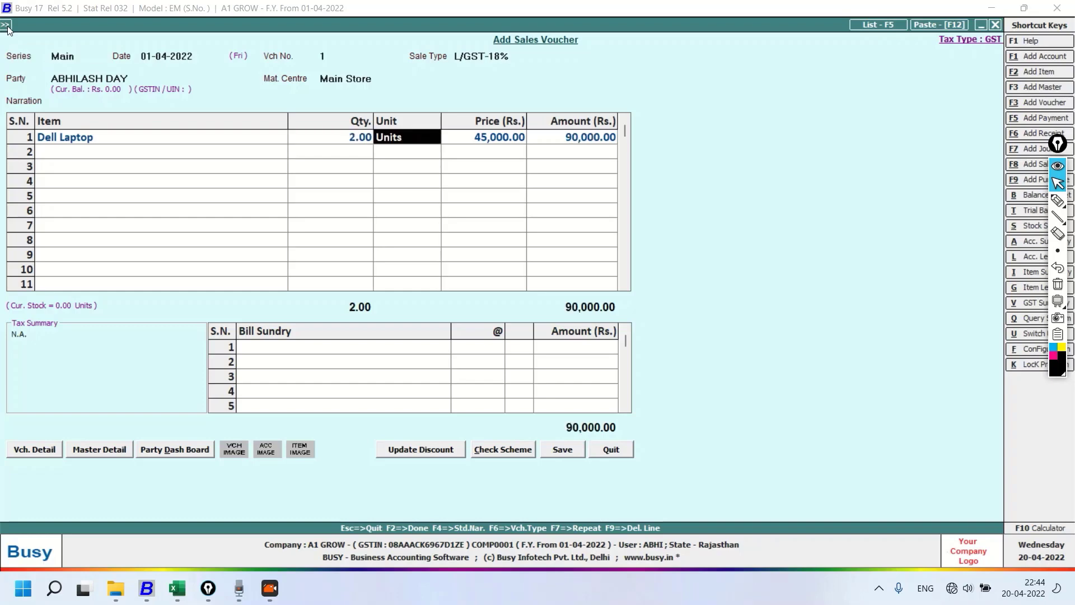
{"action": "key", "text": "Return"}
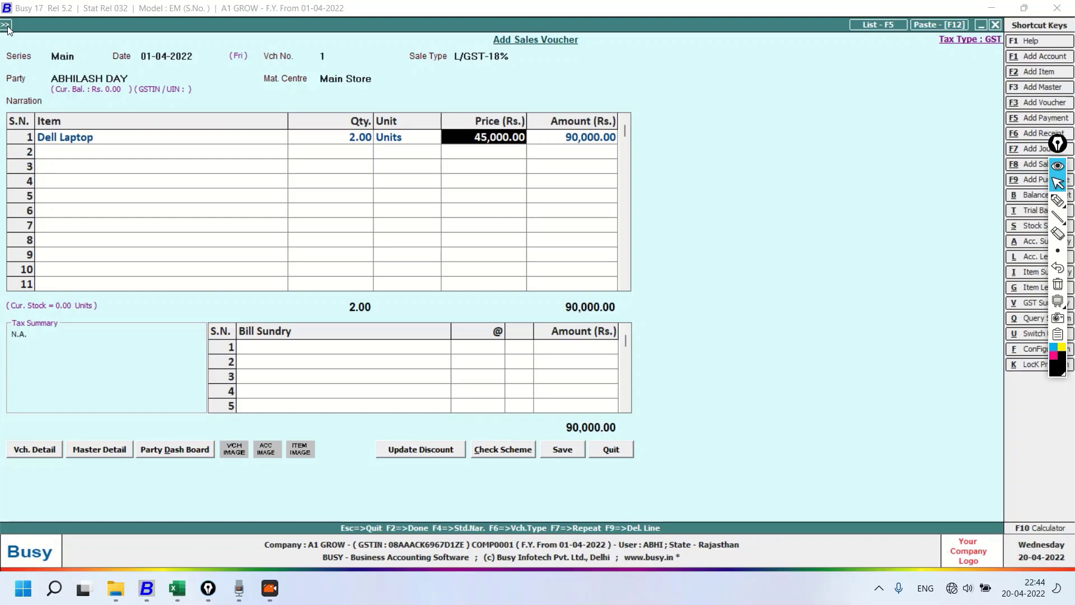
{"action": "key", "text": "Return"}
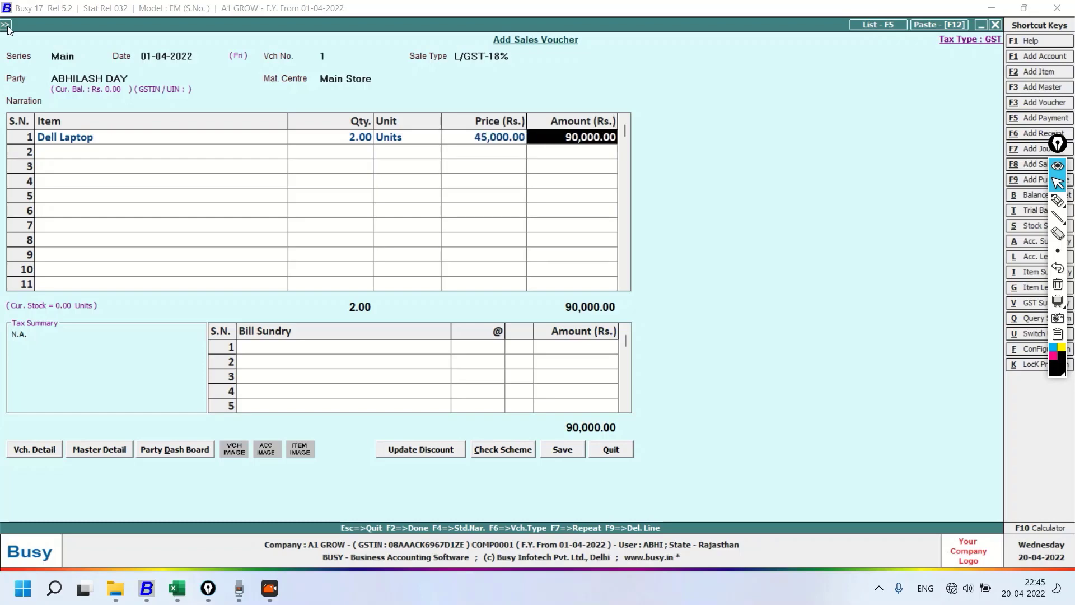
Finish the item list and add SGST and CGST as bill sundries at 9% each, accepting their calculated amounts
{"action": "key", "text": "Return"}
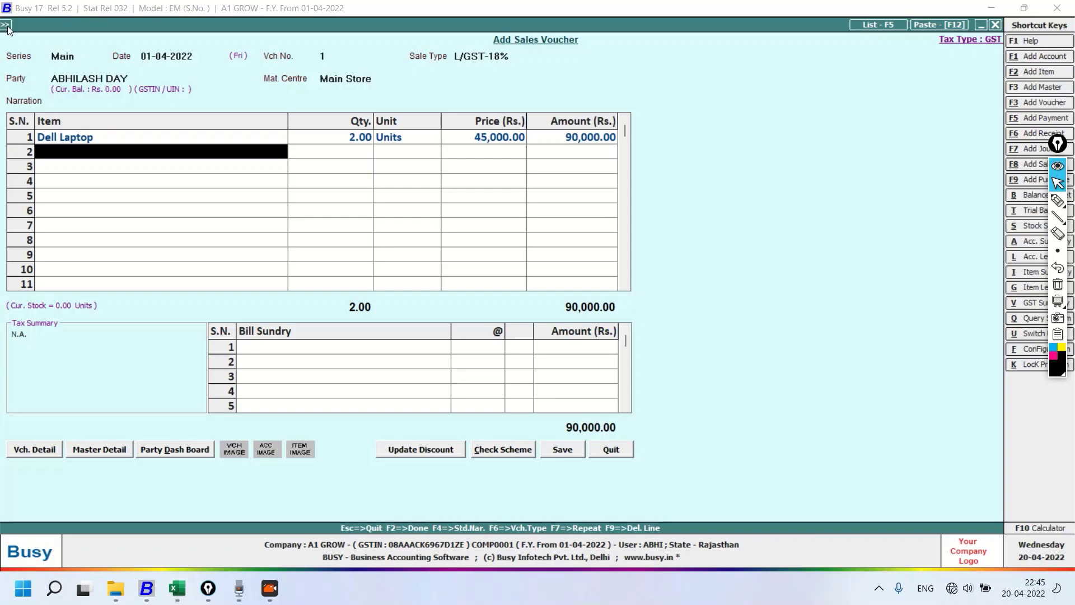
{"action": "key", "text": "Return"}
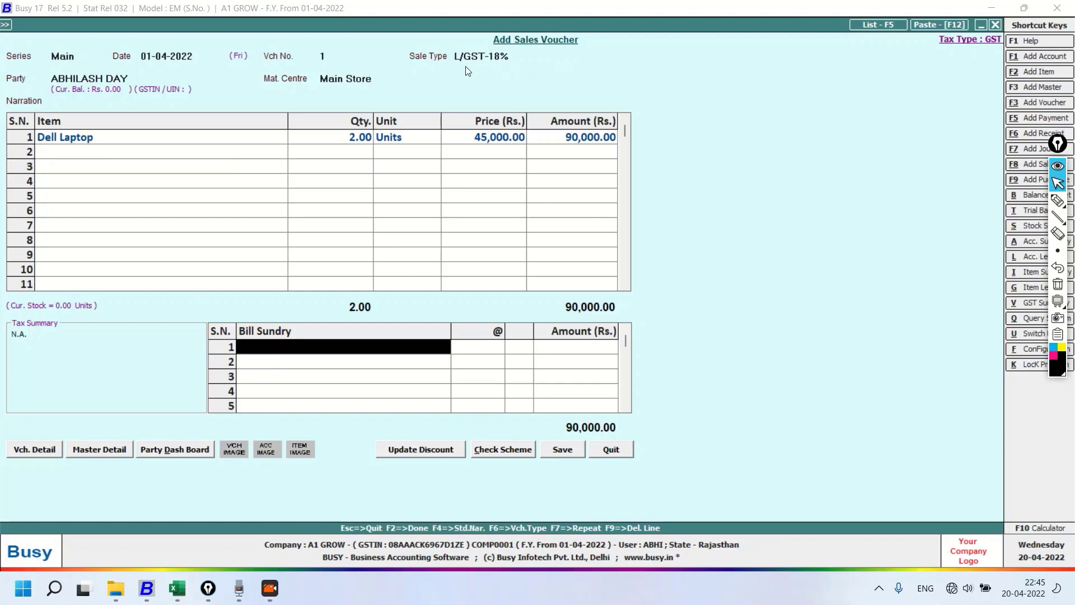
{"action": "type", "text": "gs"}
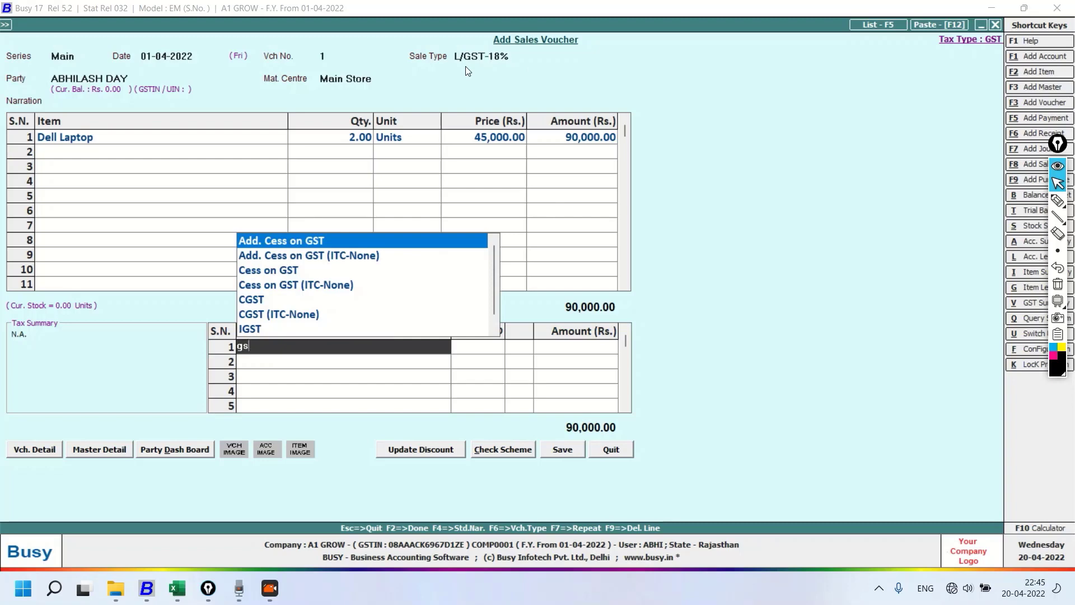
{"action": "key", "text": "Return"}
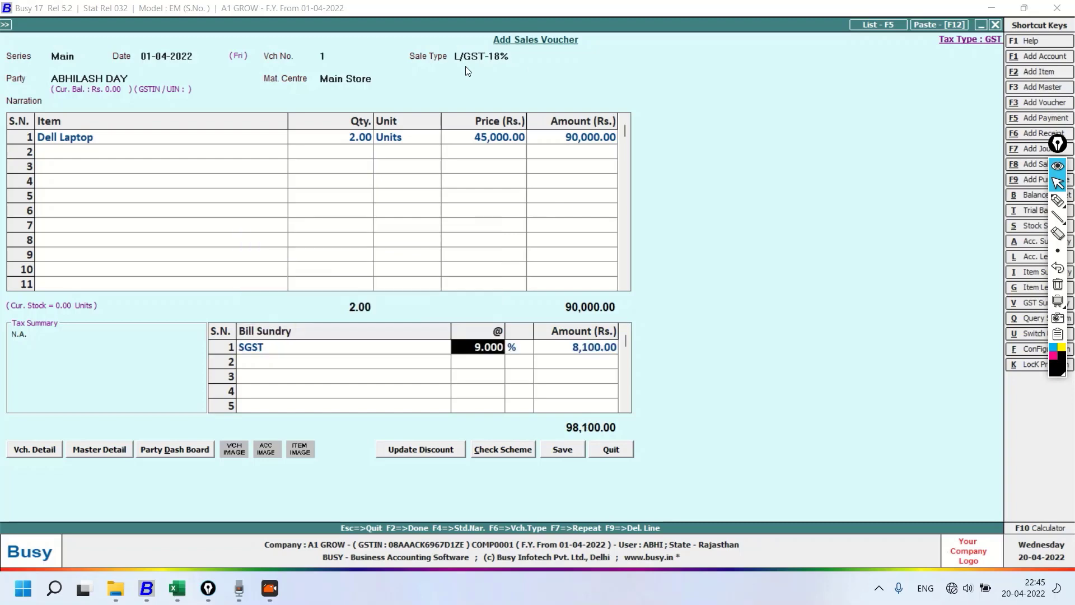
{"action": "key", "text": "Return"}
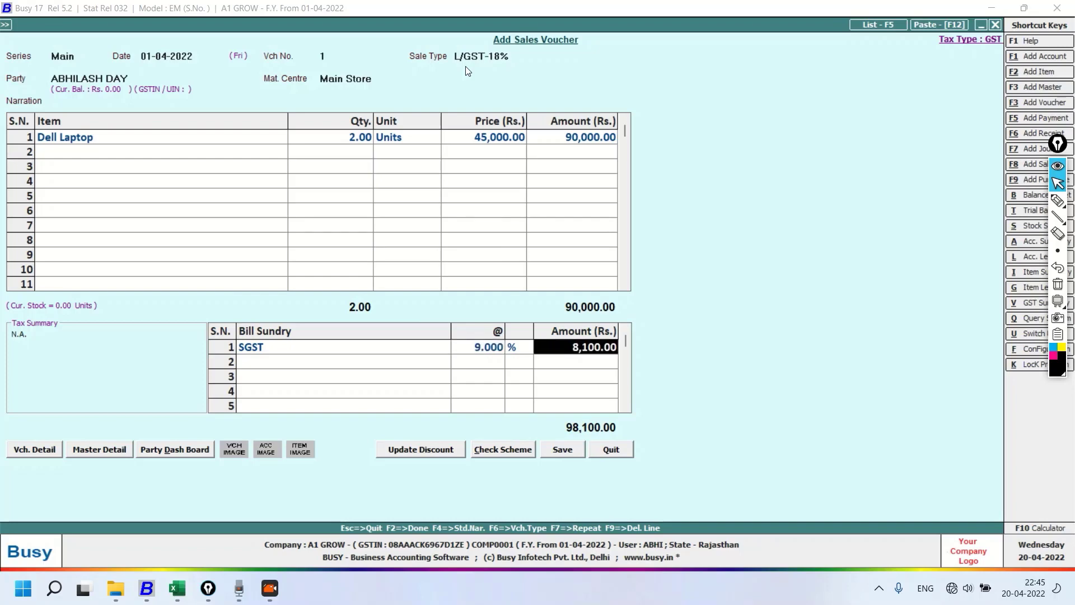
{"action": "key", "text": "Return"}
{"action": "type", "text": "cgst"}
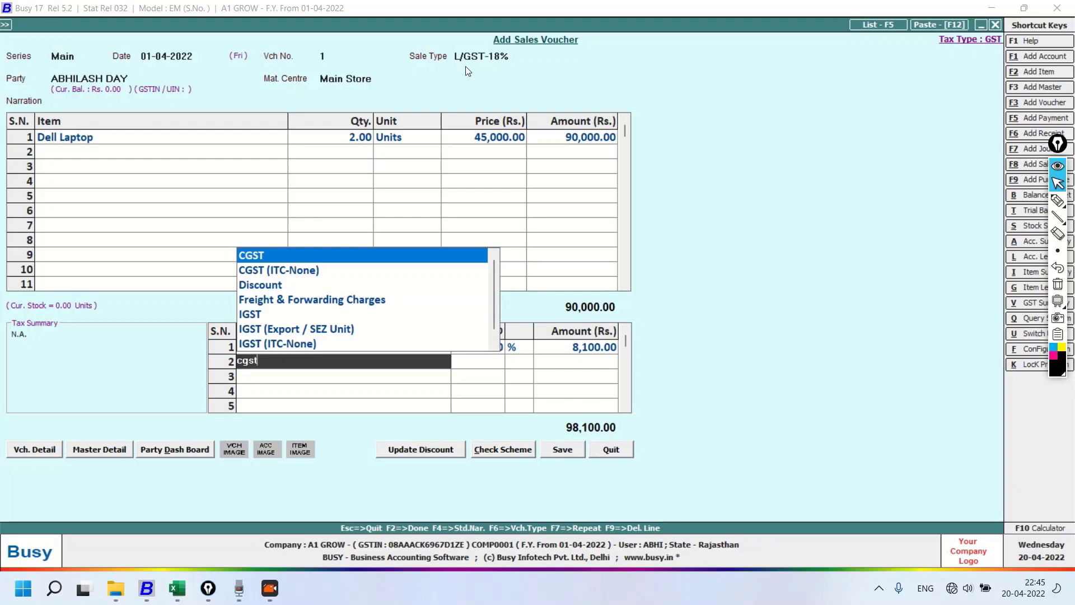
{"action": "key", "text": "Return"}
{"action": "key", "text": "Return"}
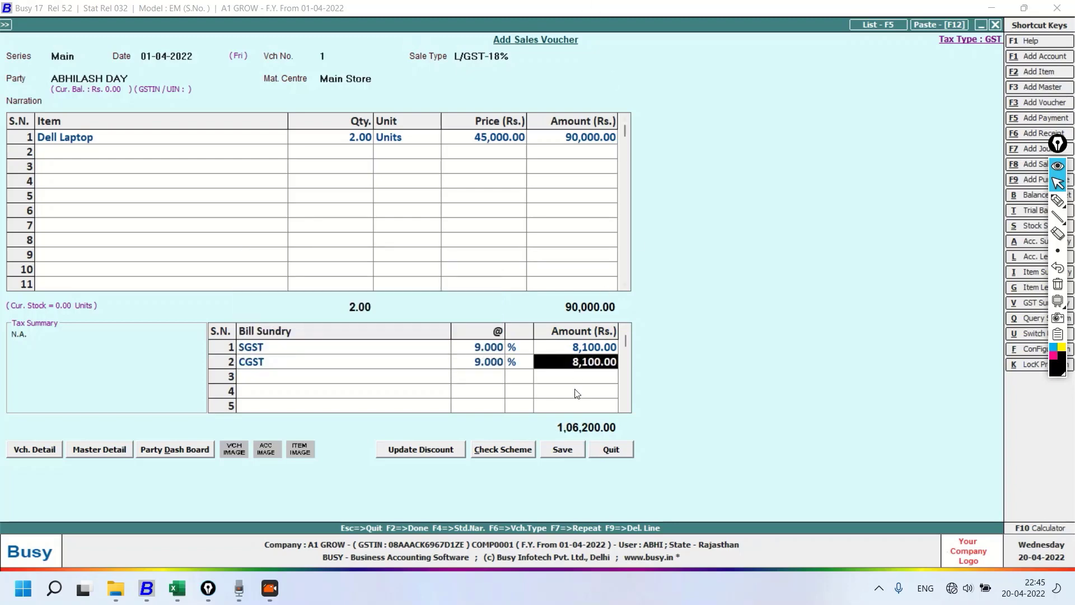
Save the sales voucher despite the negative stock and review its sales invoice in a STANDARD format print preview
{"action": "left_click", "coordinate": [569, 452]}
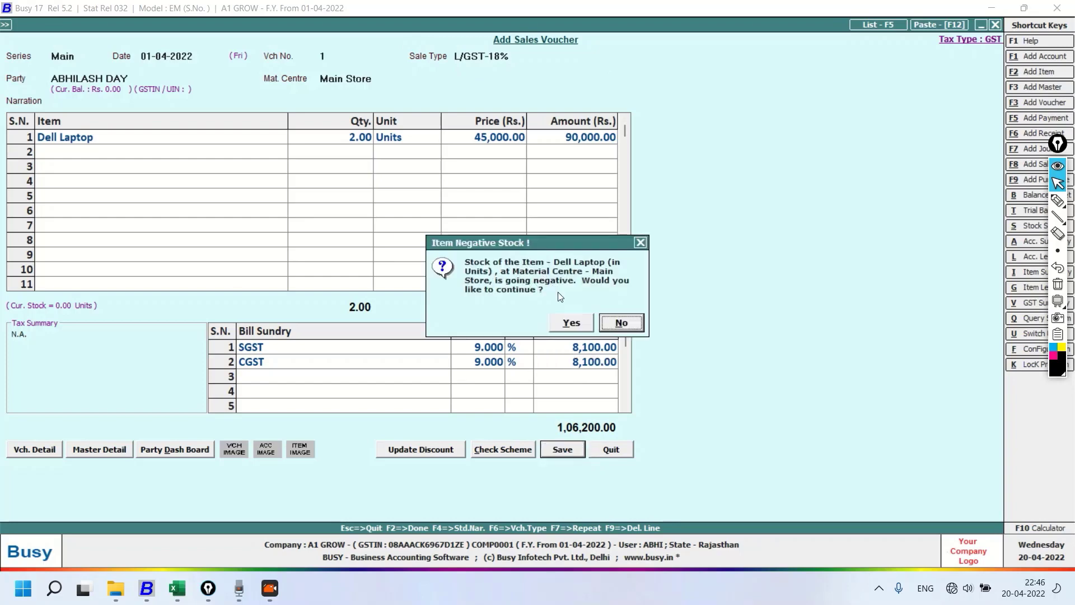
{"action": "left_click", "coordinate": [572, 323]}
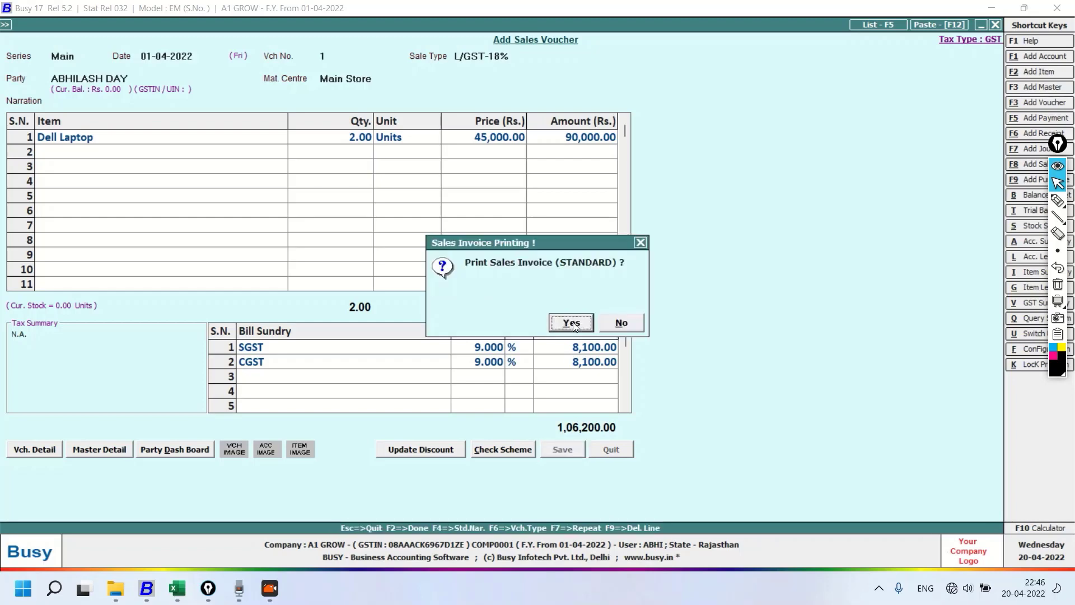
{"action": "left_click", "coordinate": [571, 323]}
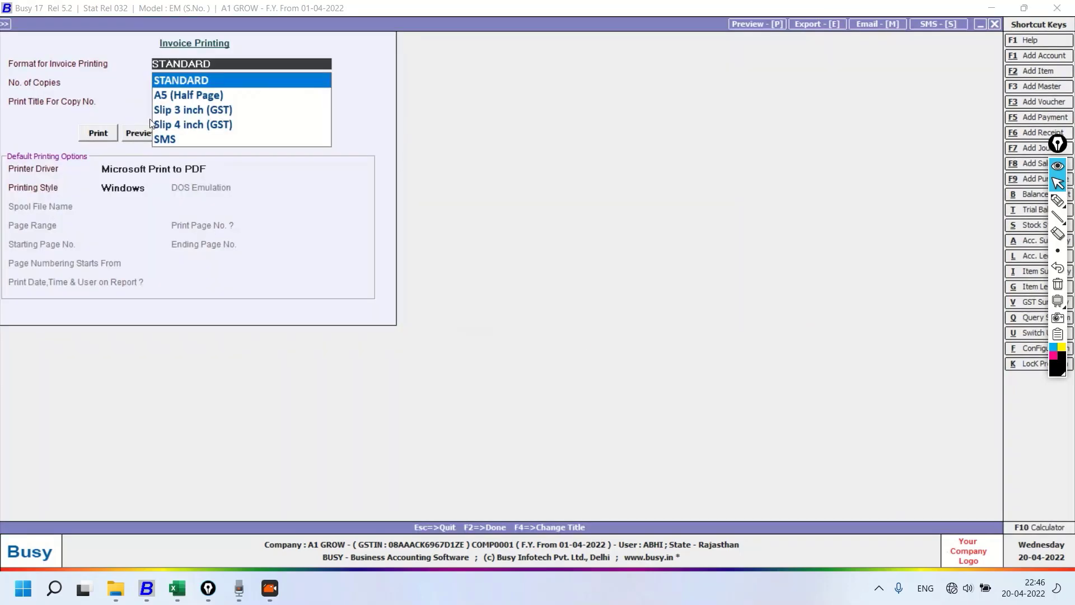
{"action": "left_click", "coordinate": [139, 134]}
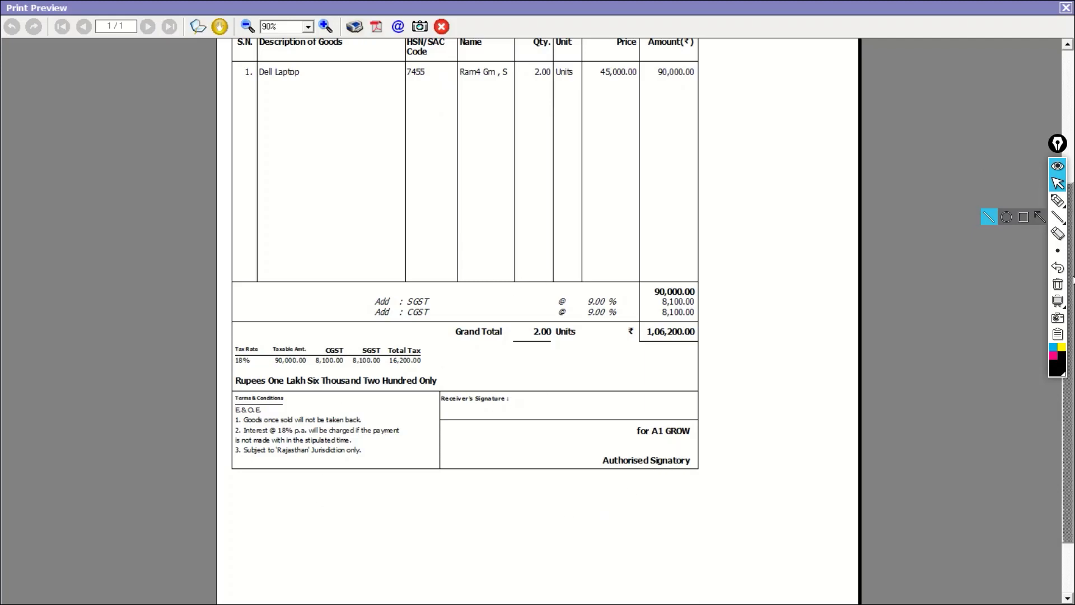
{"action": "left_click", "coordinate": [1058, 200]}
{"action": "scroll", "coordinate": [340, 60], "scroll_direction": "up", "scroll_amount": 3}
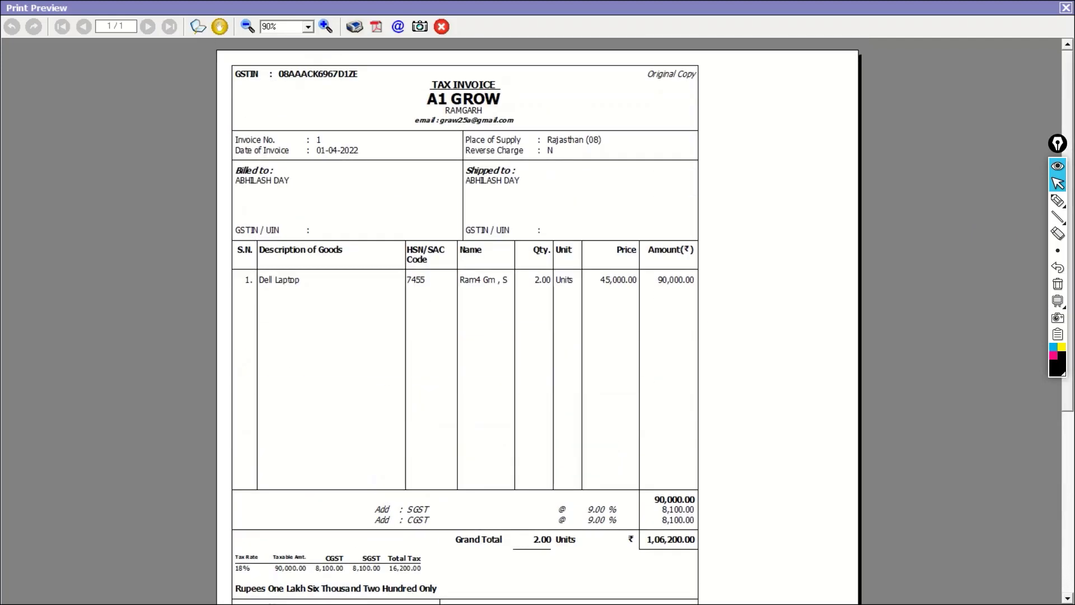
{"action": "mouse_move", "coordinate": [350, 18]}
{"action": "left_mouse_down"}
{"action": "mouse_move", "coordinate": [370, 1]}
{"action": "mouse_move", "coordinate": [387, 17]}
{"action": "mouse_move", "coordinate": [463, 2]}
{"action": "mouse_move", "coordinate": [546, 30]}
{"action": "mouse_move", "coordinate": [565, 8]}
{"action": "mouse_move", "coordinate": [666, 3]}
{"action": "left_mouse_up"}
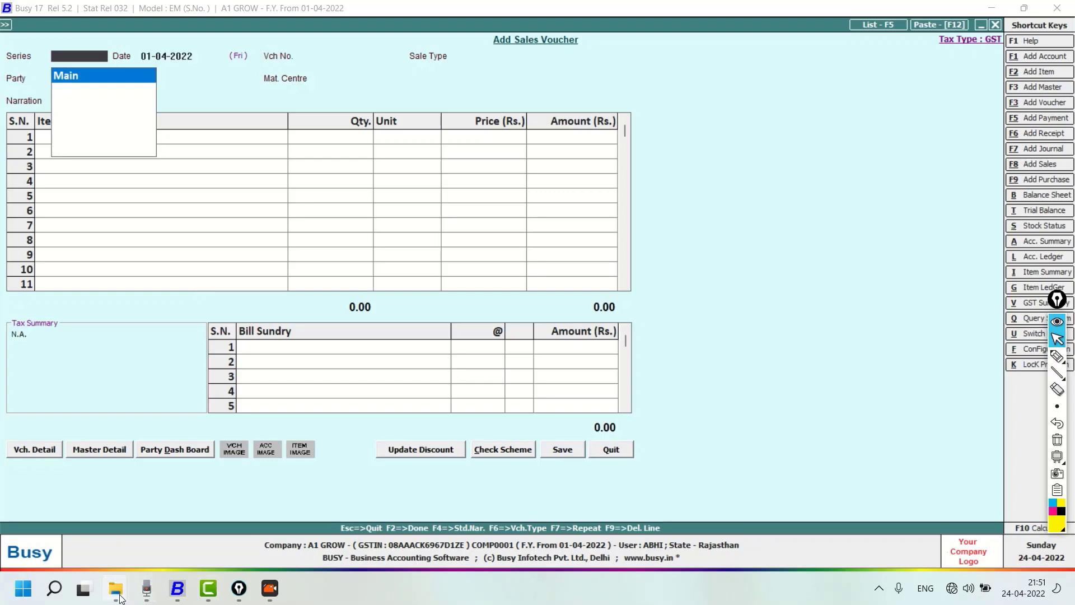
Switch to File Explorer and create a new Excel workbook named "sale voucher" in the BUSY IMPORT folder
{"action": "mouse_move", "coordinate": [116, 588]}
{"action": "left_click", "coordinate": [216, 533]}
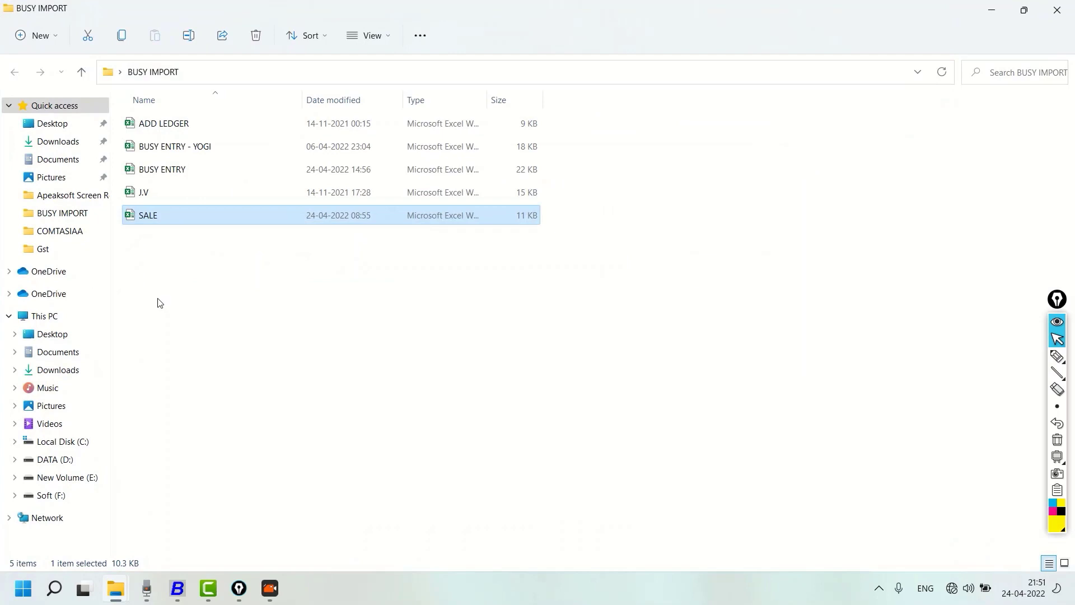
{"action": "right_click", "coordinate": [161, 302]}
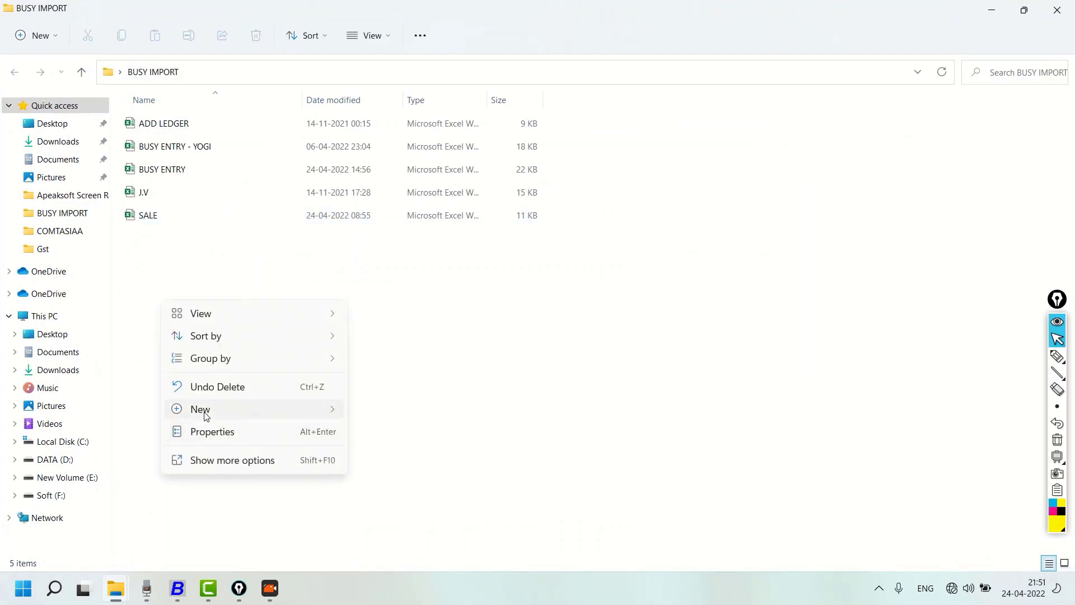
{"action": "mouse_move", "coordinate": [202, 410]}
{"action": "left_click", "coordinate": [395, 385]}
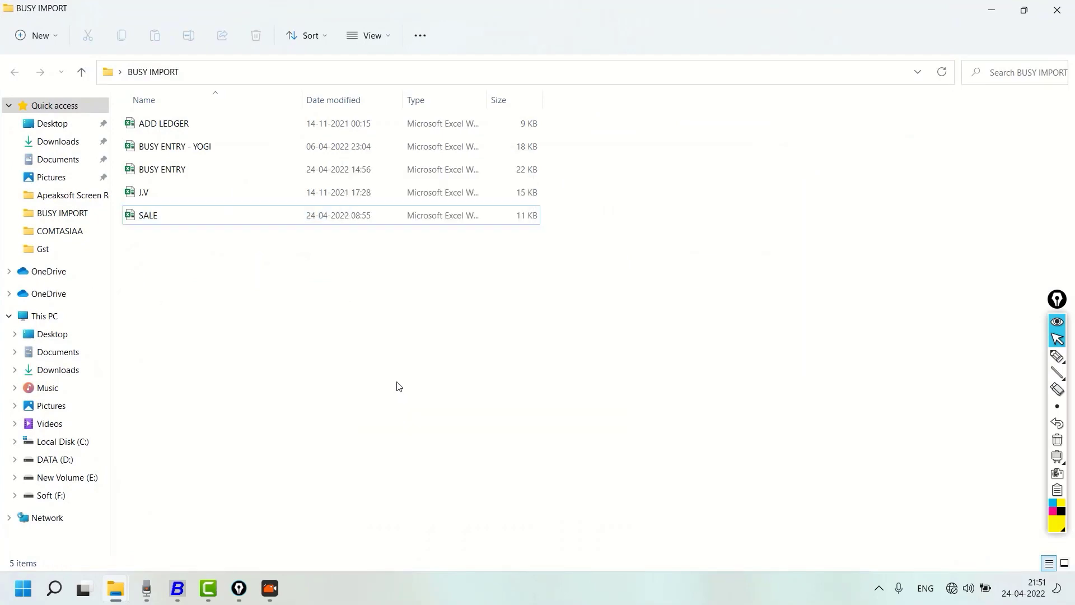
{"action": "key", "text": "BackSpace"}
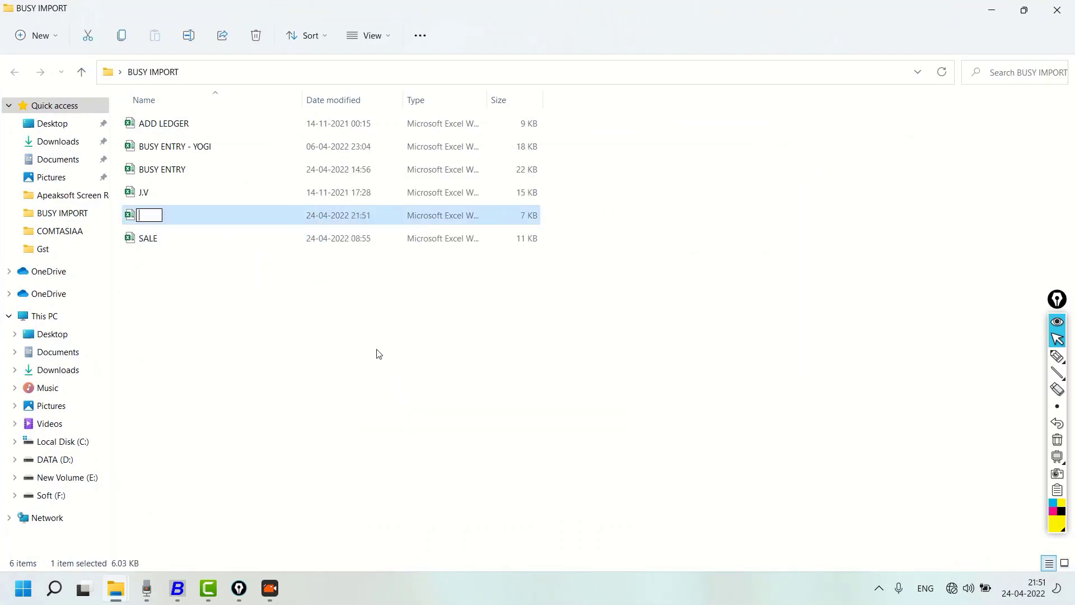
{"action": "type", "text": "sale  voucher"}
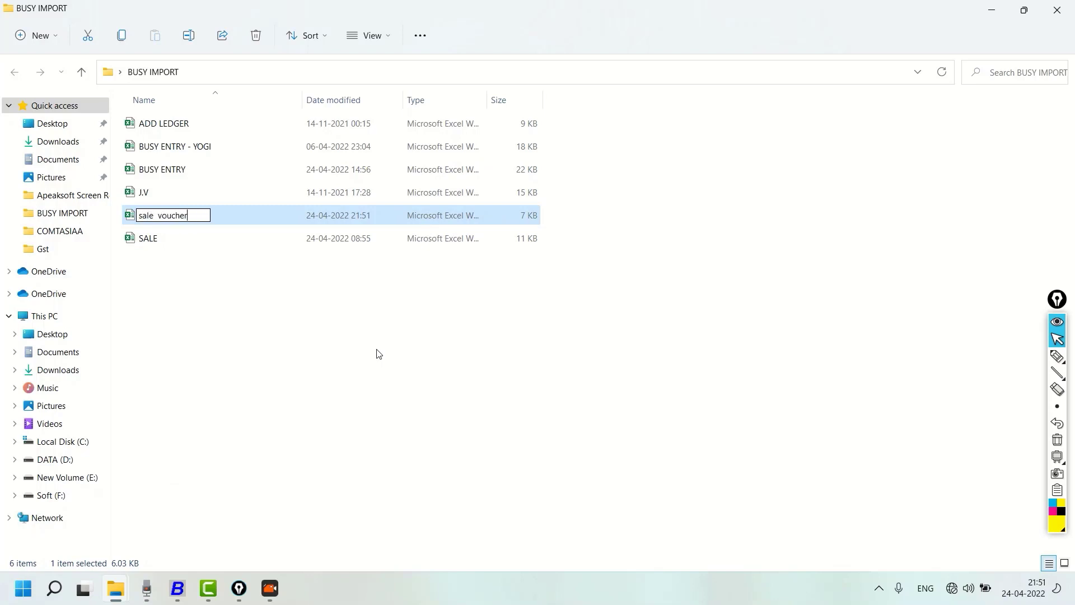
{"action": "key", "text": "Return"}
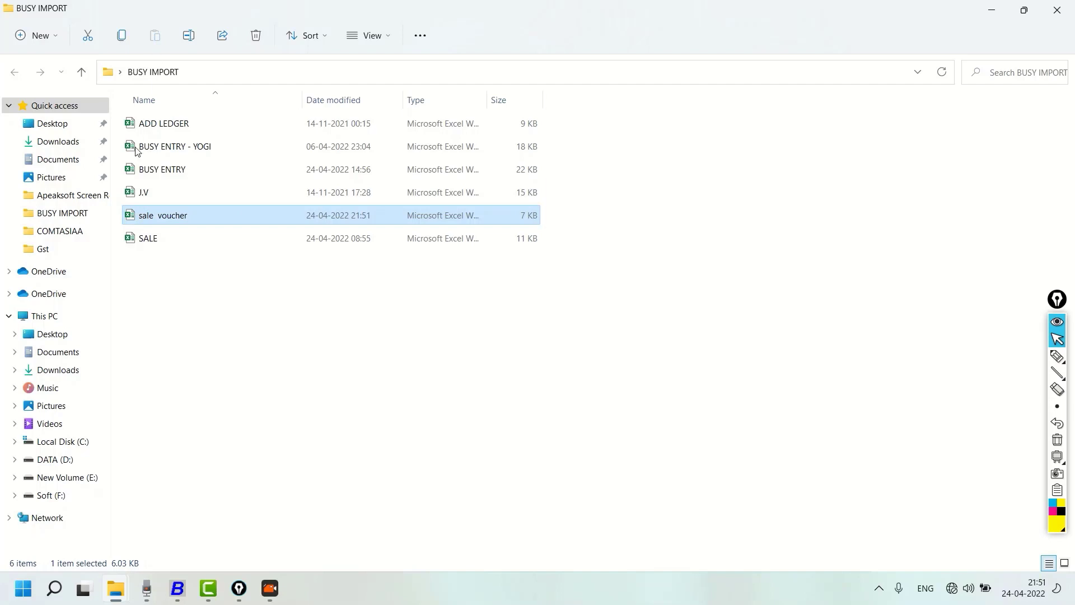
Open the sale voucher workbook in Excel and enter the header "Series" in cell A1
{"action": "double_click", "coordinate": [175, 217]}
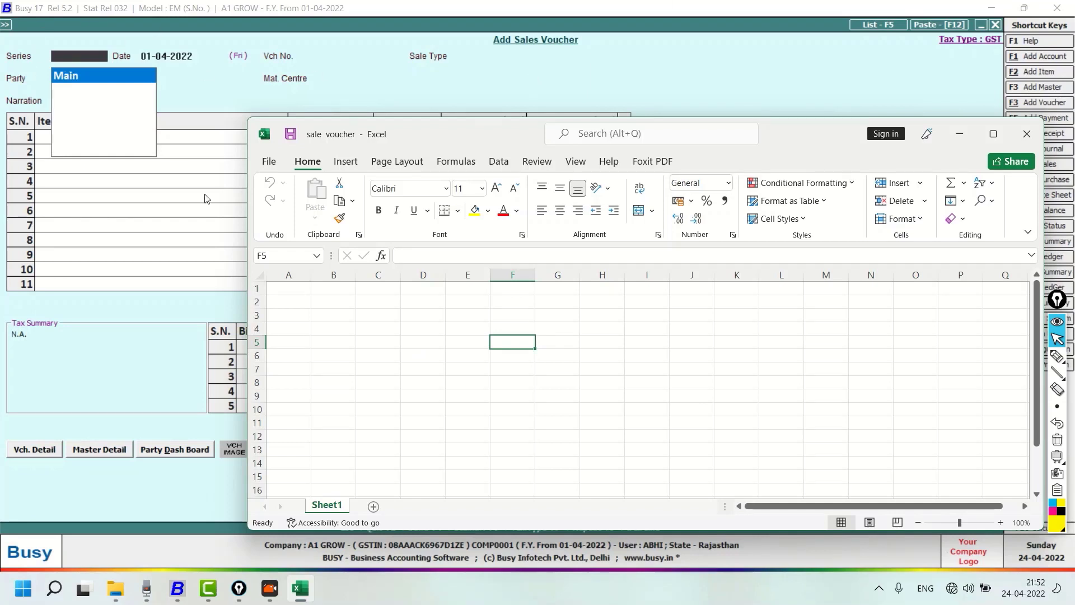
{"action": "left_click", "coordinate": [283, 290]}
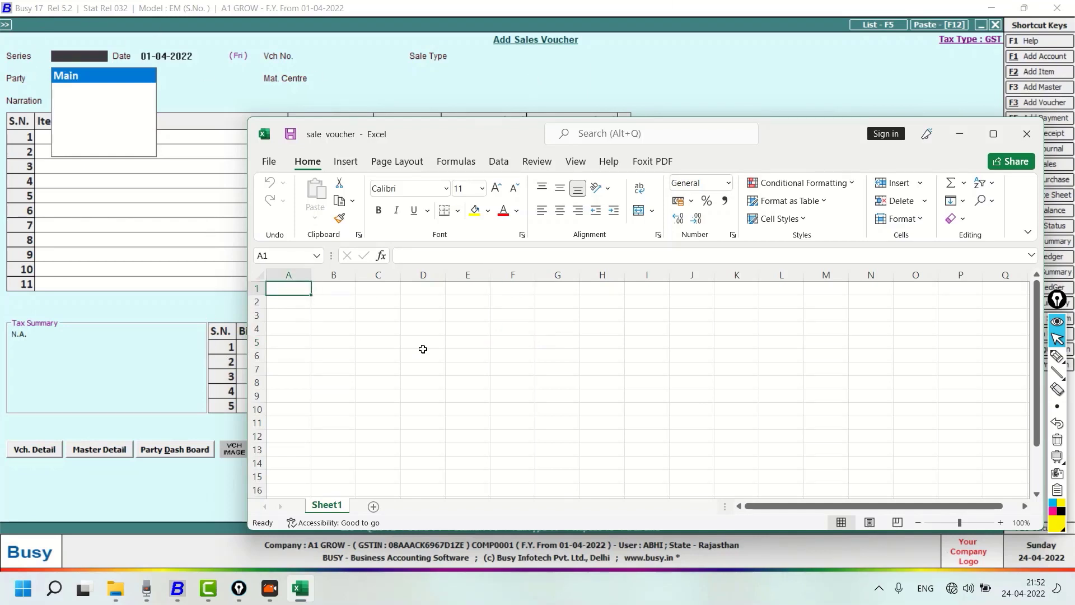
{"action": "type", "text": "Se"}
{"action": "key", "text": "BackSpace"}
{"action": "type", "text": "e"}
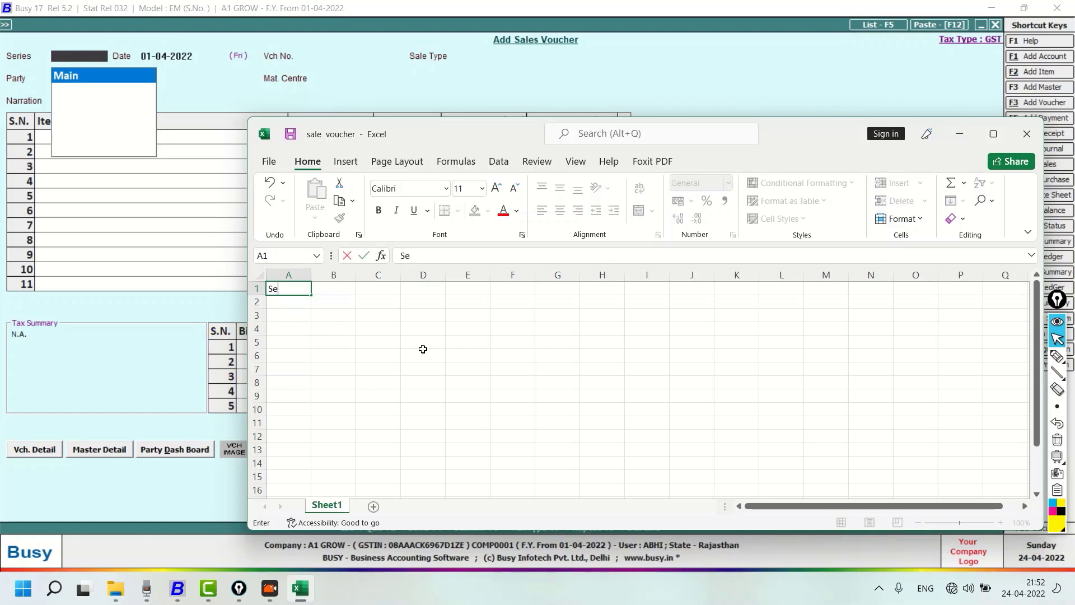
{"action": "type", "text": "ries"}
{"action": "key", "text": "Return"}
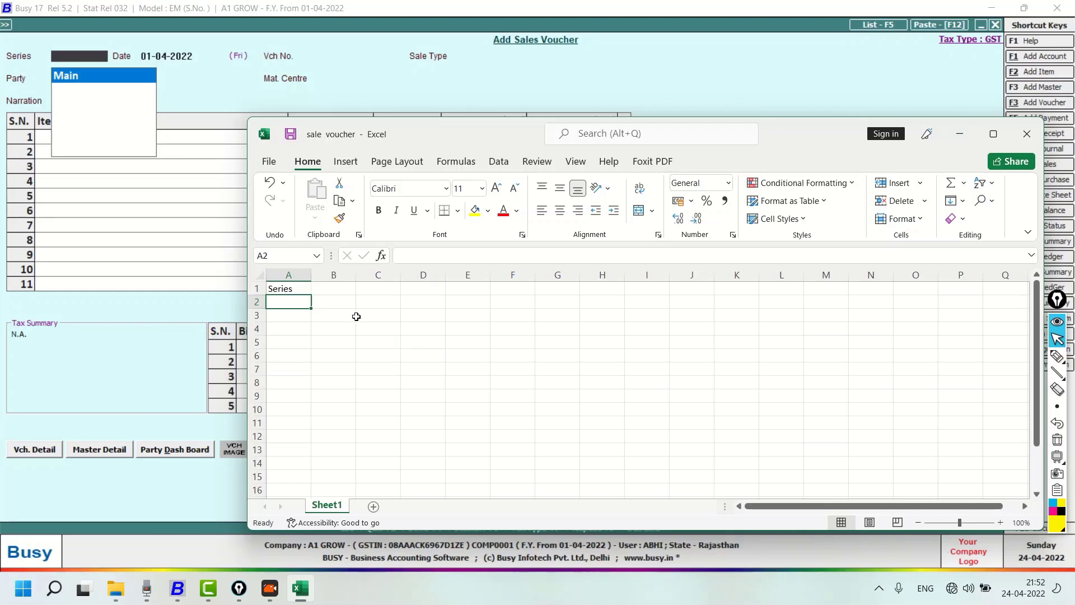
Enter the headers "bill date", "sale type" and "party name" in cells B1, C1 and D1
{"action": "left_click", "coordinate": [339, 293]}
{"action": "type", "text": "bill date"}
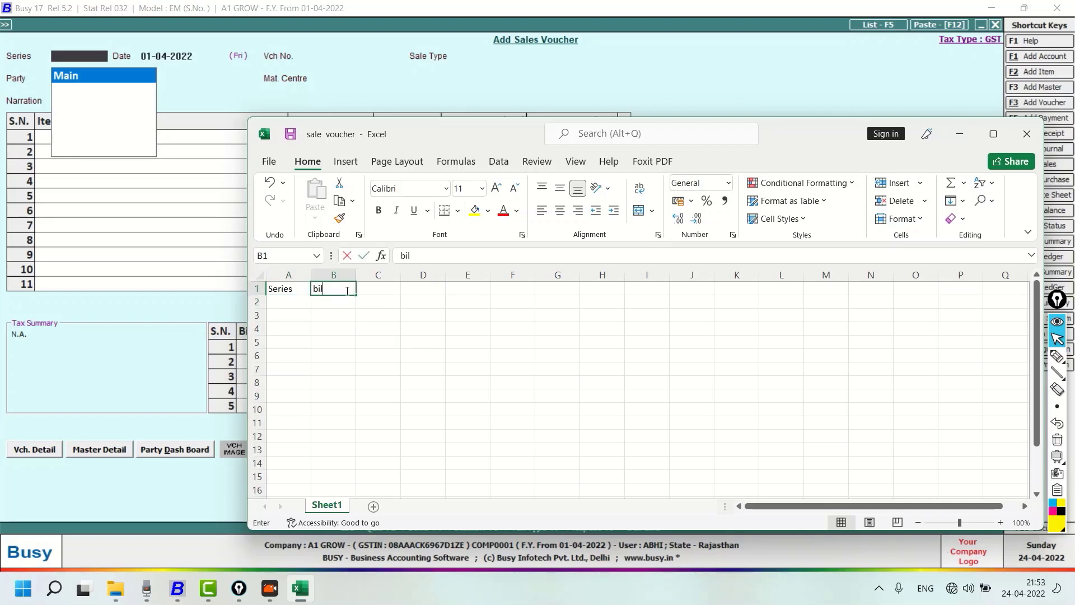
{"action": "key", "text": "Return"}
{"action": "key", "text": "Up"}
{"action": "key", "text": "Right"}
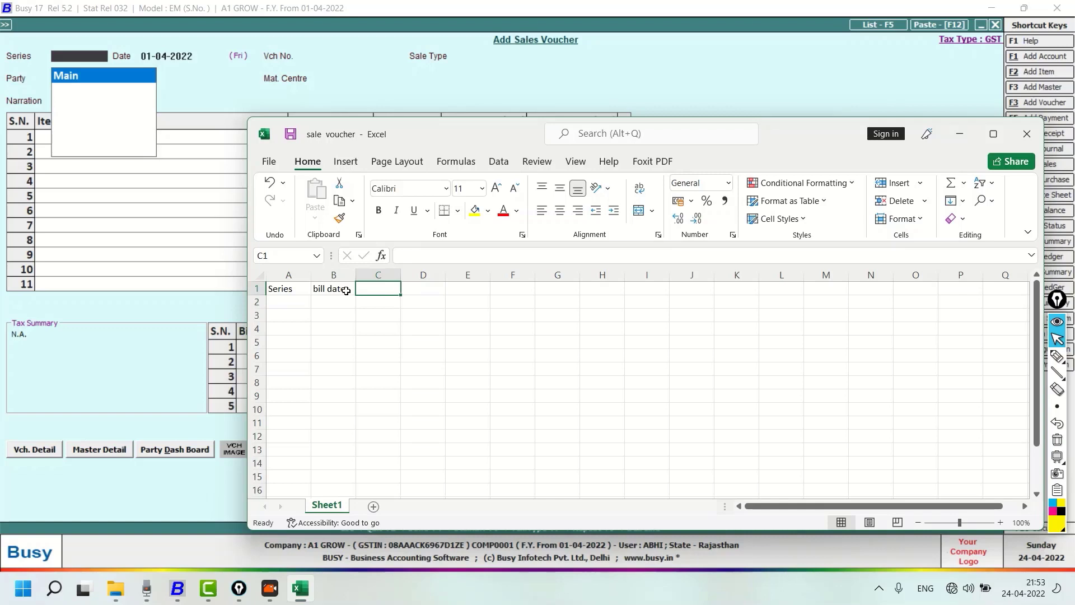
{"action": "type", "text": "sale type"}
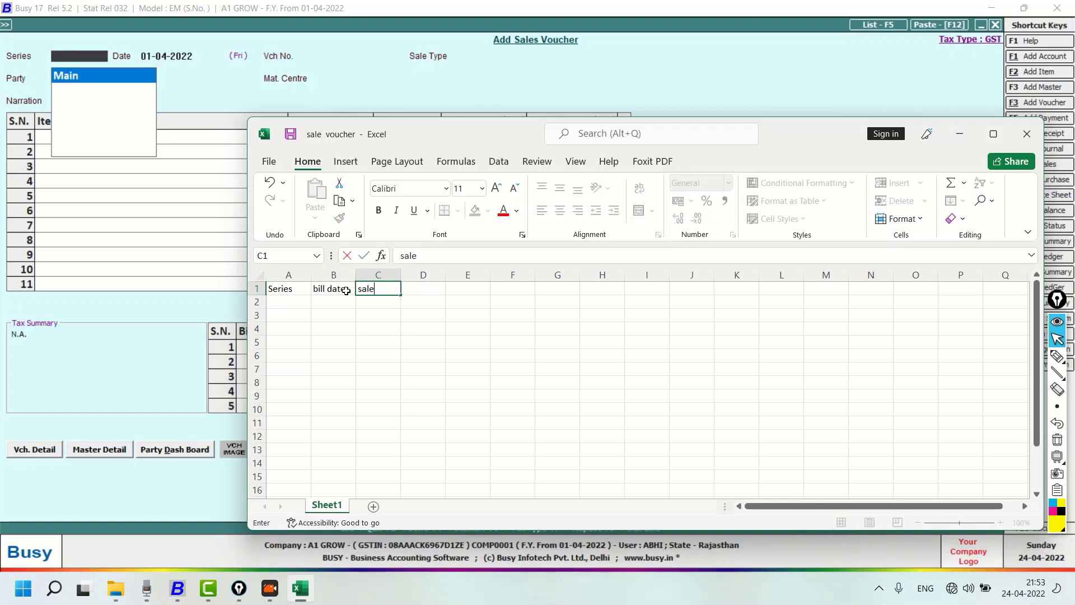
{"action": "key", "text": "Tab"}
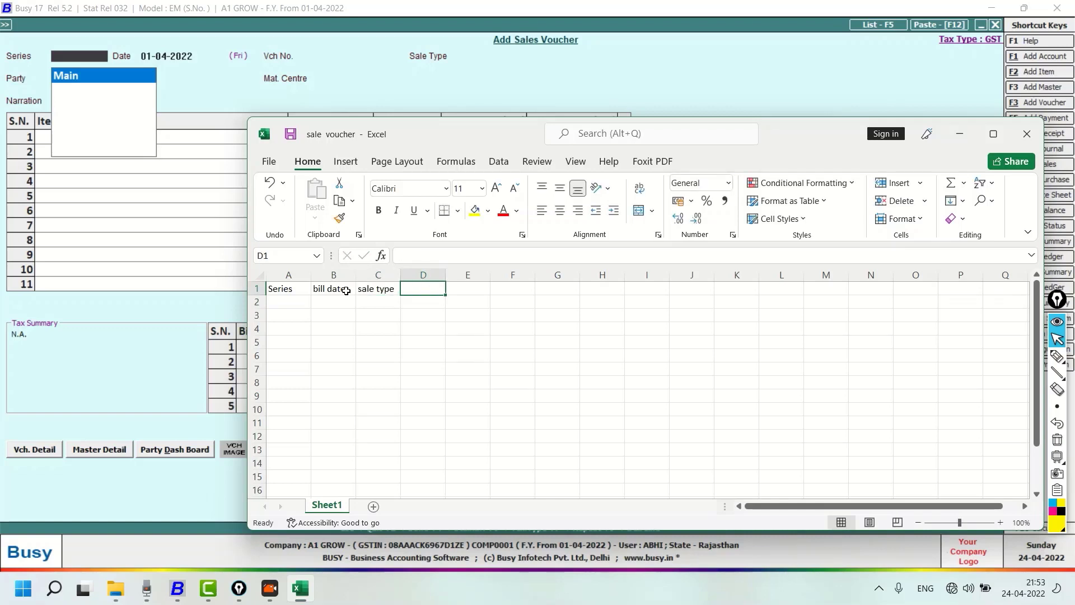
{"action": "type", "text": "party name"}
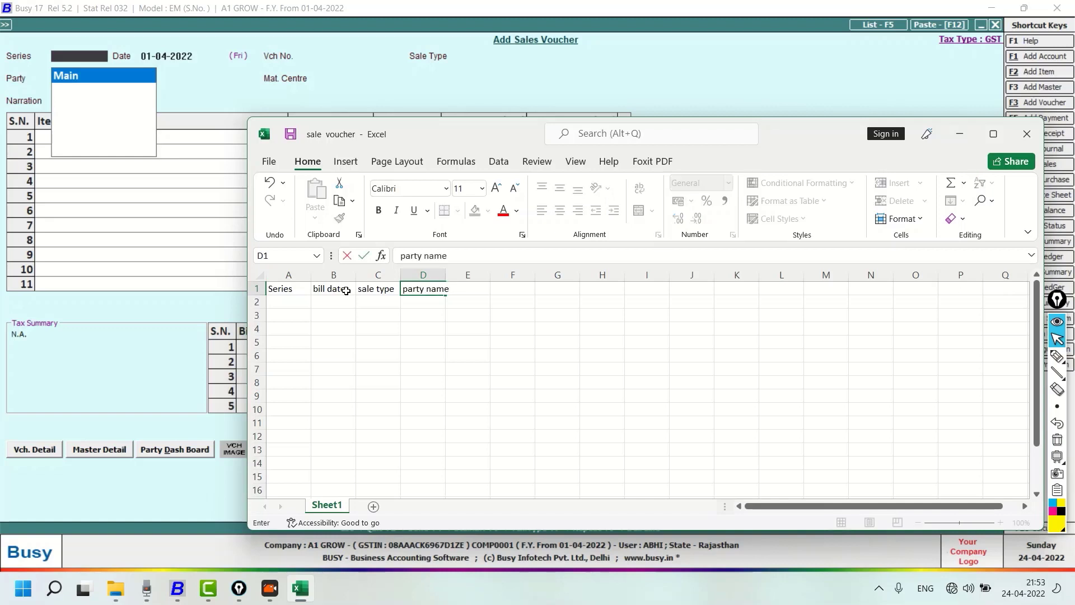
{"action": "key", "text": "Return"}
{"action": "key", "text": "Up"}
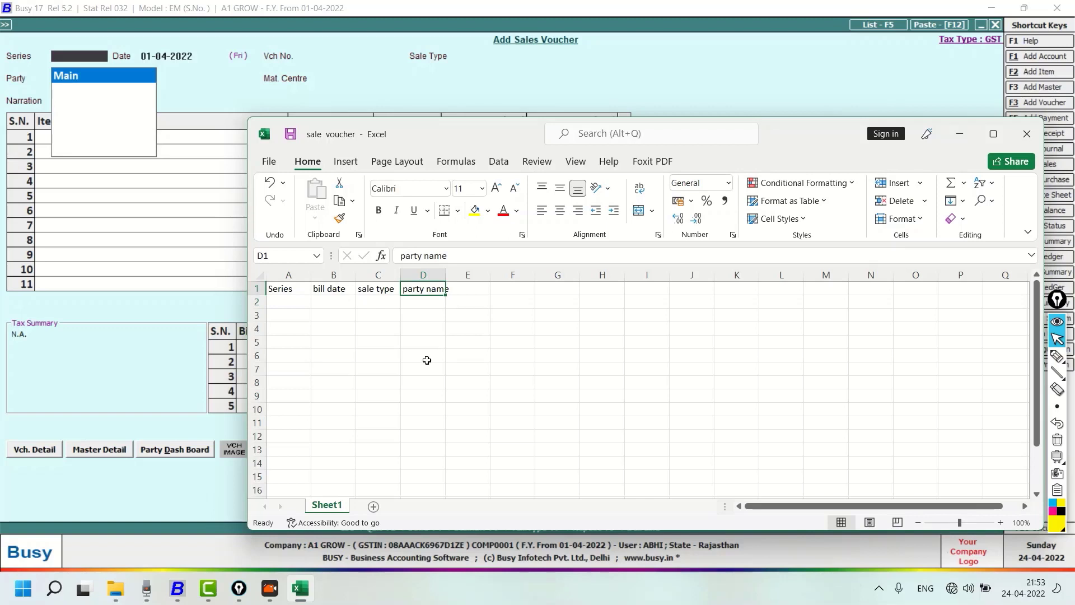
Switch to Busy and fill the new sales voucher's header with series Main, sale type I/GST-12% and a party
{"action": "left_click", "coordinate": [70, 75]}
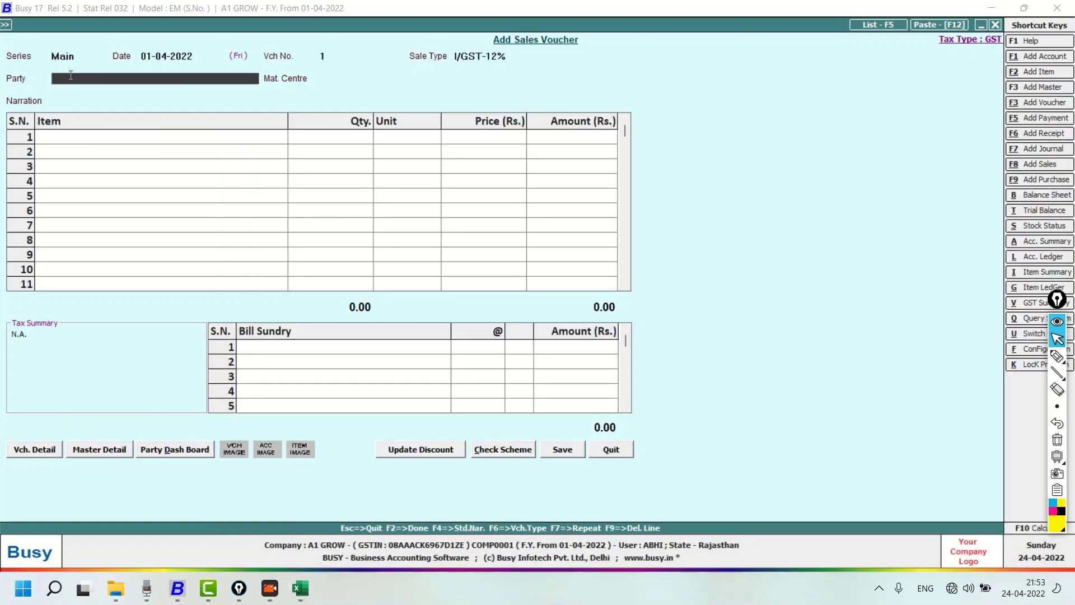
{"action": "key", "text": "Return"}
{"action": "key", "text": "Return"}
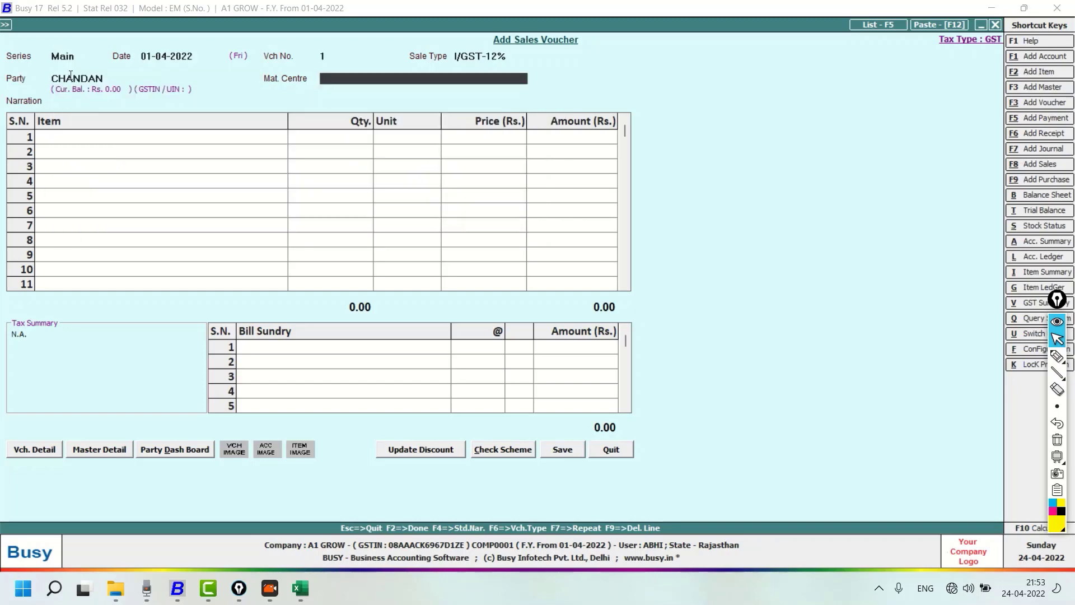
Open the selected party's account master from the voucher and go to its Alias field
{"action": "left_click", "coordinate": [71, 77]}
{"action": "key", "text": "ctrl+Return"}
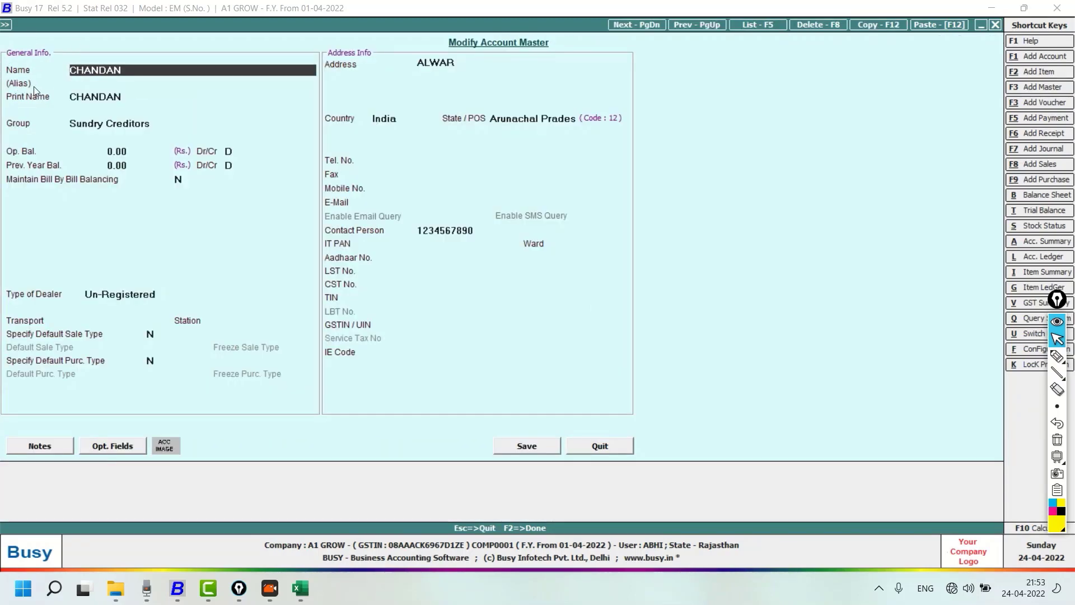
{"action": "key", "text": "Return"}
Switch to Excel and delete the word "name" from the "party name" header in cell D1
{"action": "left_click", "coordinate": [301, 588]}
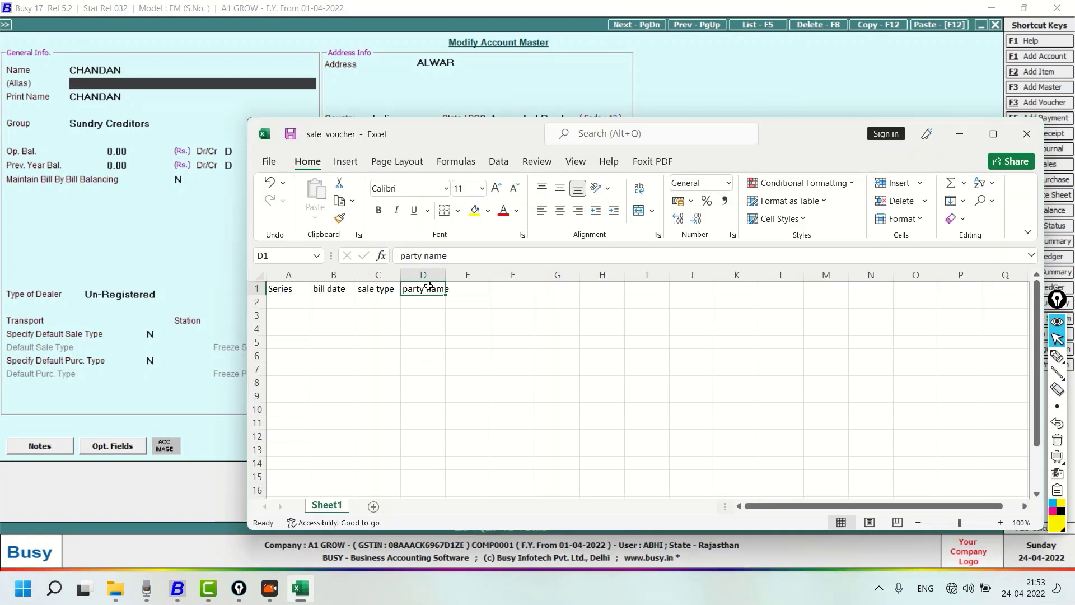
{"action": "double_click", "coordinate": [442, 289]}
{"action": "double_click", "coordinate": [442, 290]}
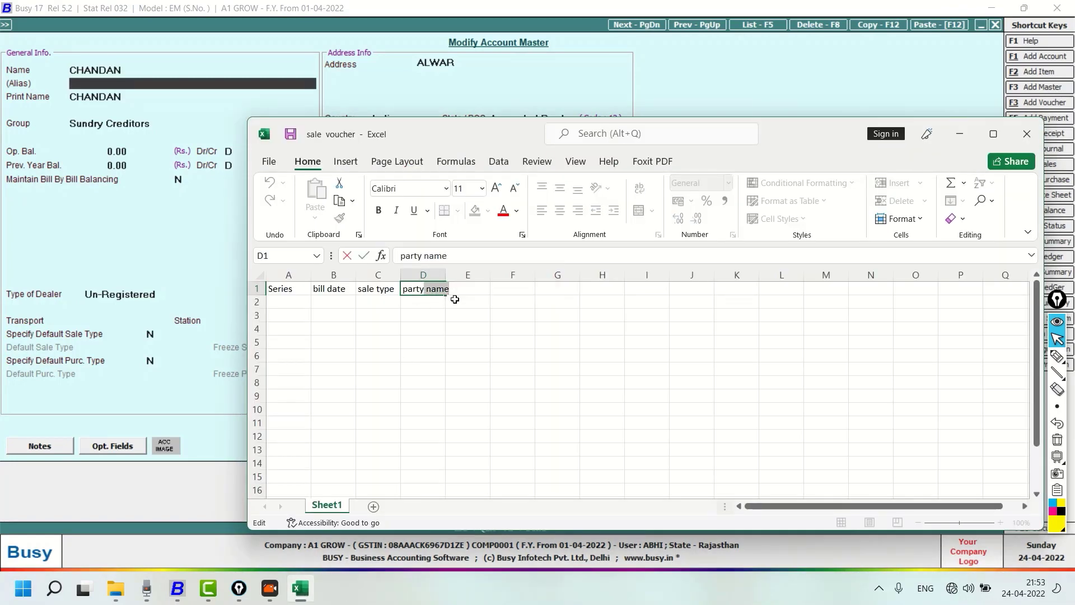
{"action": "key", "text": "BackSpace"}
{"action": "key", "text": "Return"}
{"action": "key", "text": "Up"}
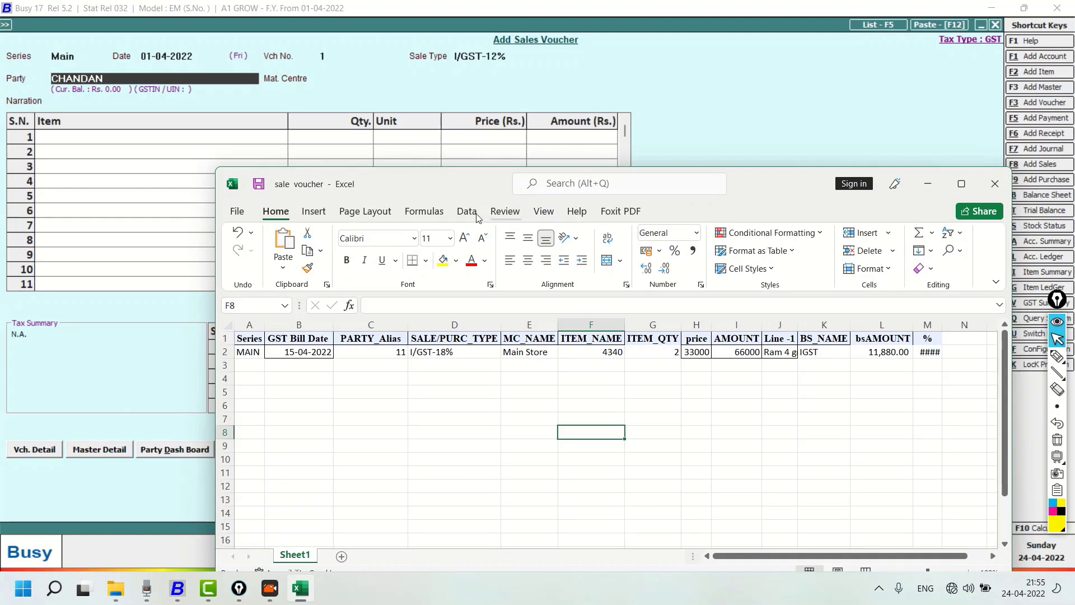
Compare the Excel Series to MC_NAME columns with the voucher's Series, Date, Party, Sale Type and Mat. Centre fields, ticking them with the screen pen
{"action": "key", "text": "ctrl+shift+3"}
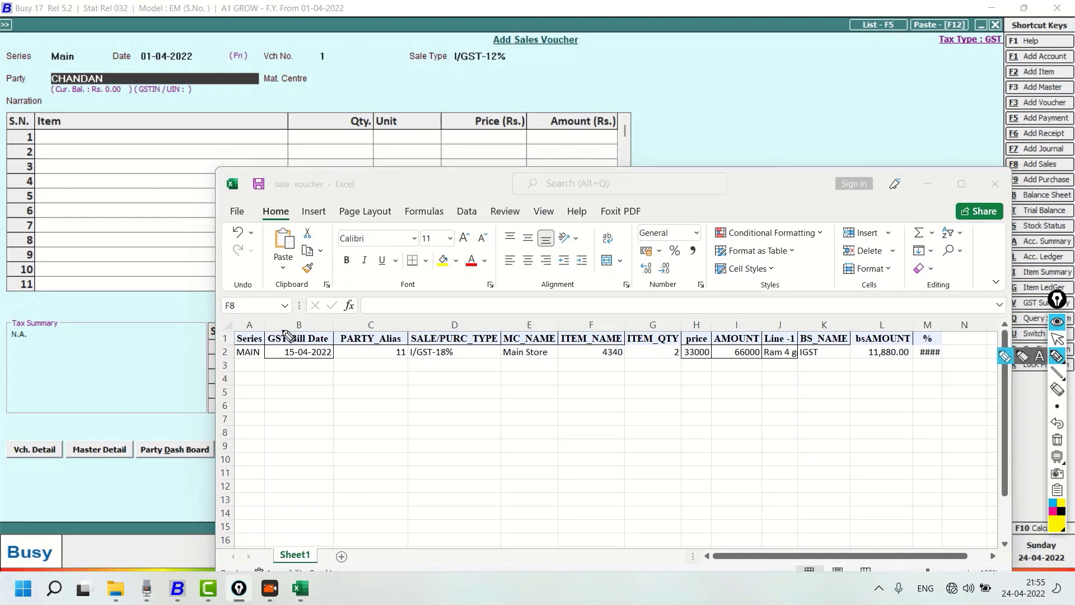
{"action": "left_click_drag", "start_coordinate": [242, 333], "coordinate": [272, 322]}
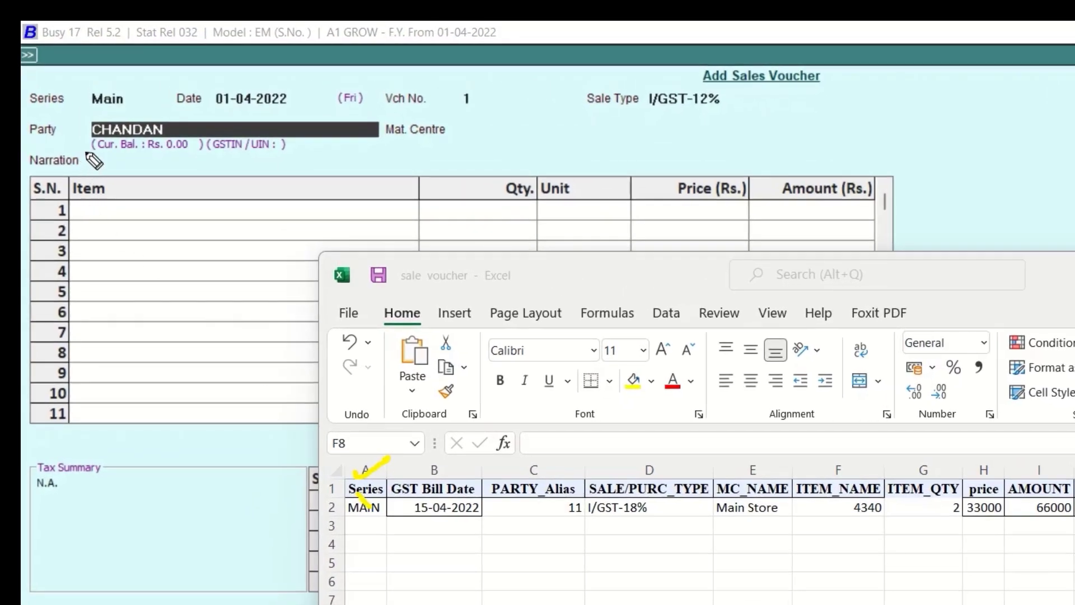
{"action": "left_click_drag", "start_coordinate": [42, 97], "coordinate": [89, 72]}
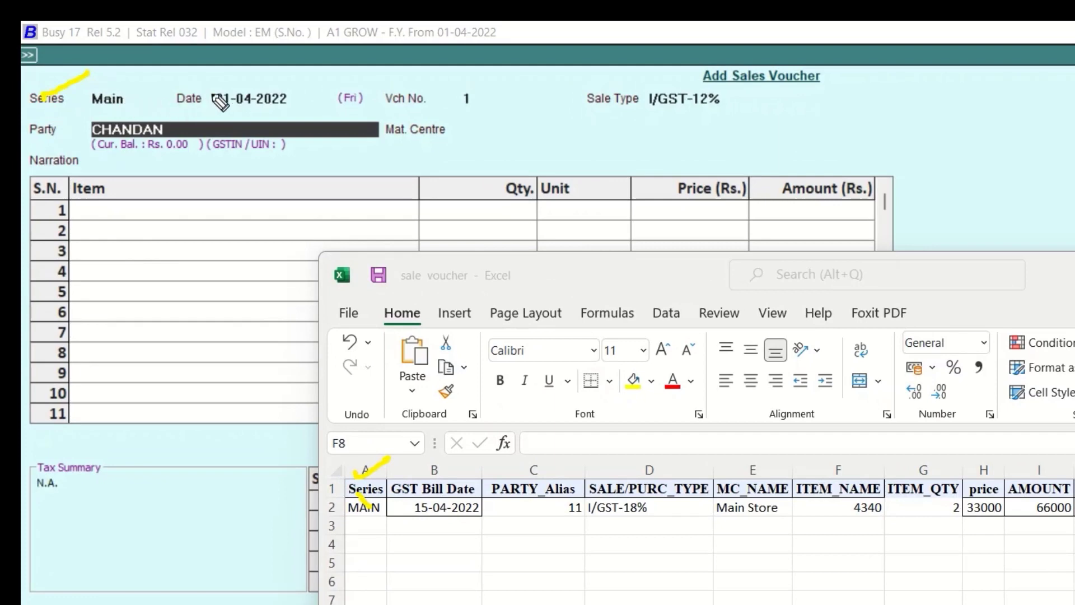
{"action": "left_click_drag", "start_coordinate": [178, 96], "coordinate": [205, 80]}
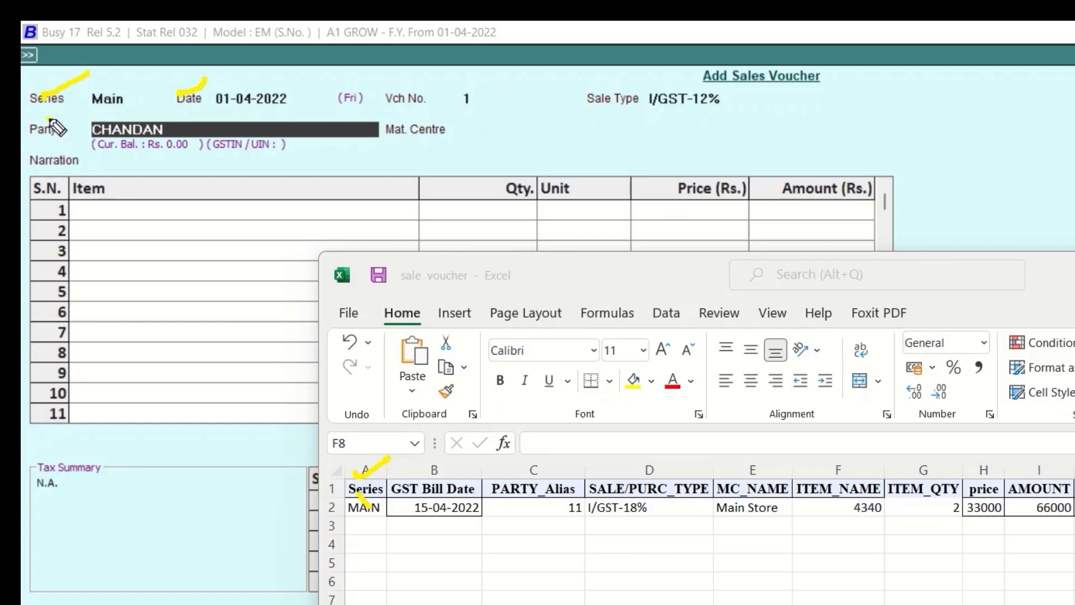
{"action": "left_click_drag", "start_coordinate": [48, 120], "coordinate": [93, 108]}
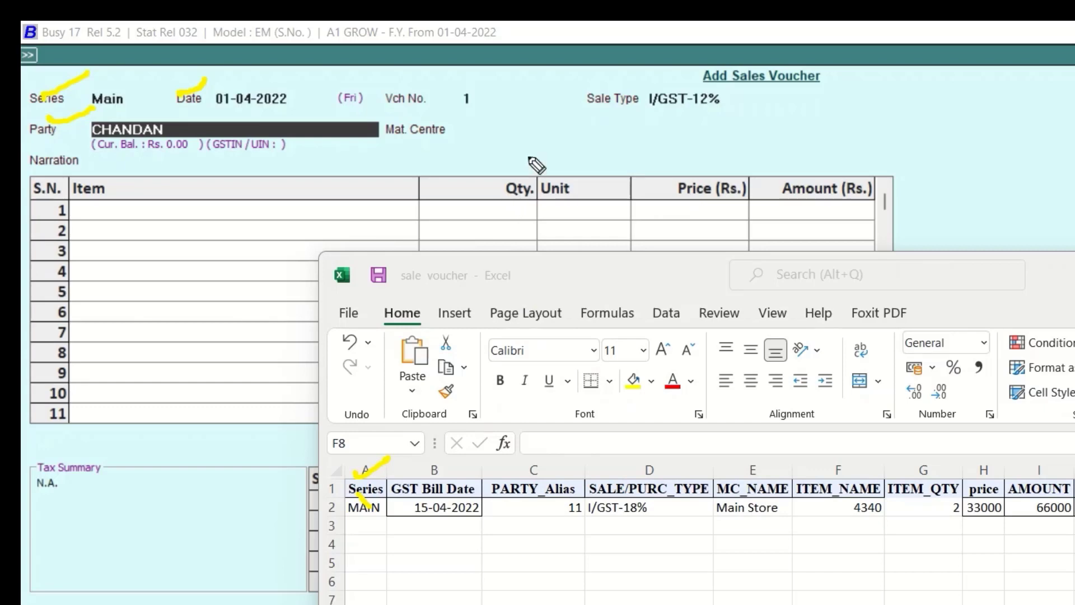
{"action": "left_click_drag", "start_coordinate": [614, 83], "coordinate": [689, 61]}
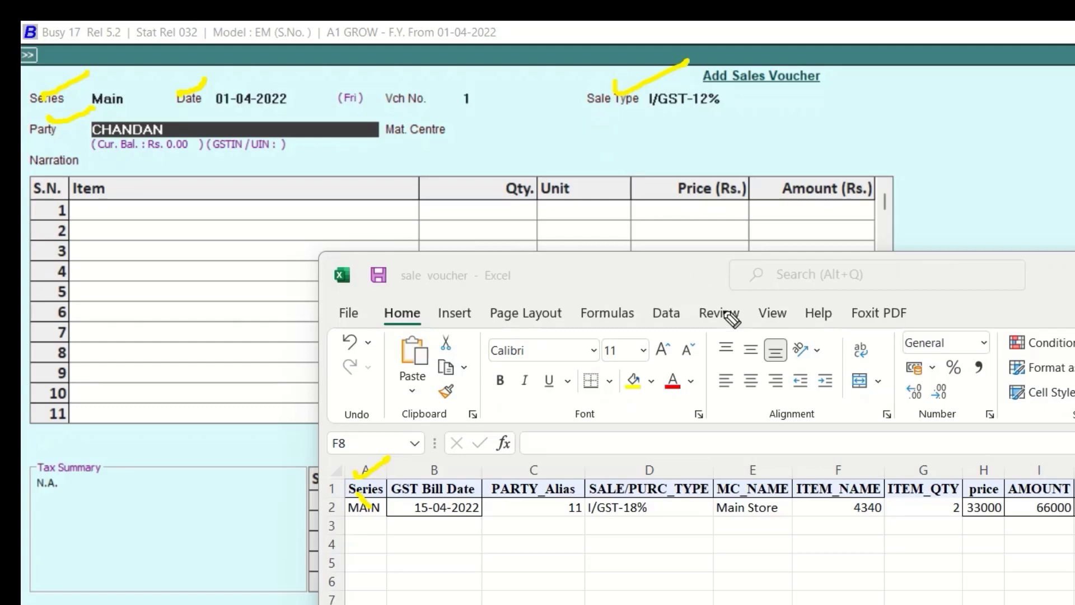
{"action": "left_click_drag", "start_coordinate": [749, 448], "coordinate": [804, 441]}
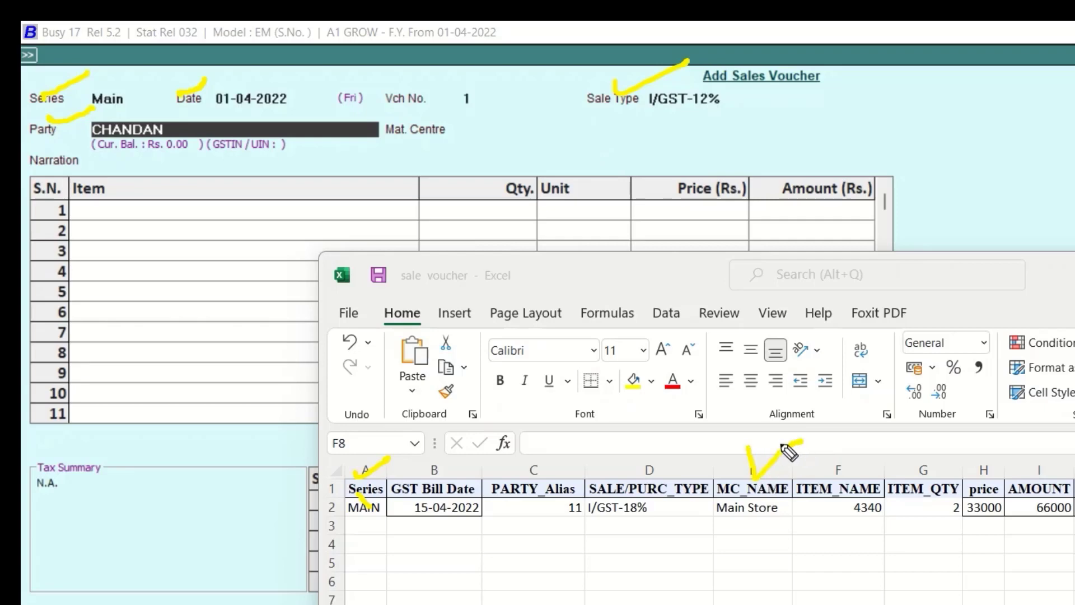
{"action": "mouse_move", "coordinate": [438, 127]}
{"action": "left_mouse_down"}
{"action": "mouse_move", "coordinate": [445, 133]}
{"action": "mouse_move", "coordinate": [504, 92]}
{"action": "left_mouse_up"}
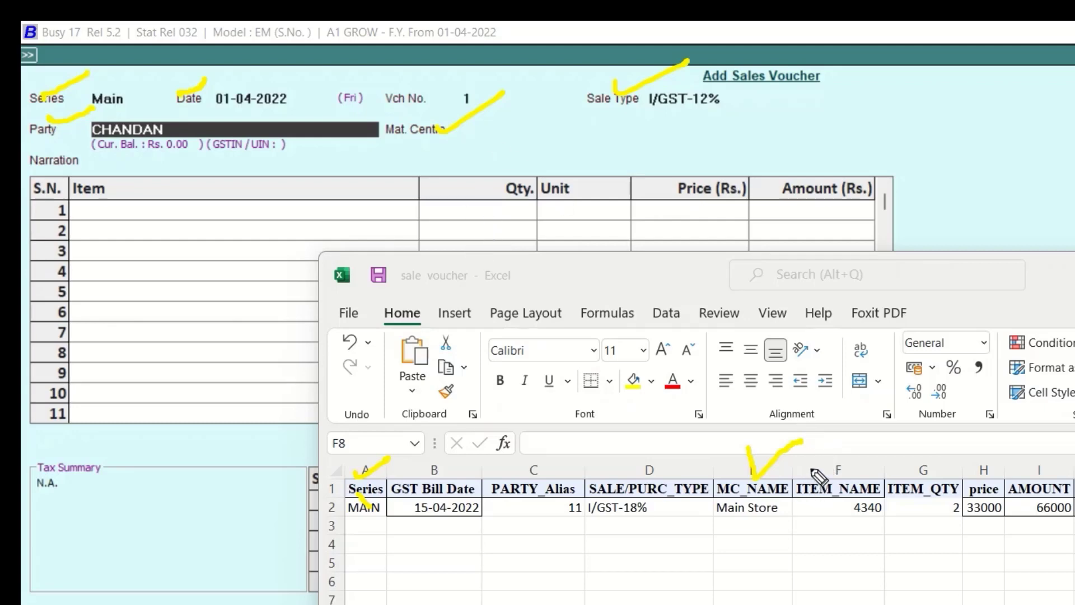
Match the Excel ITEM_NAME, ITEM_QTY, price and AMOUNT columns to the voucher's item grid with pen ticks, and tick Line -1
{"action": "left_click_drag", "start_coordinate": [809, 468], "coordinate": [870, 446]}
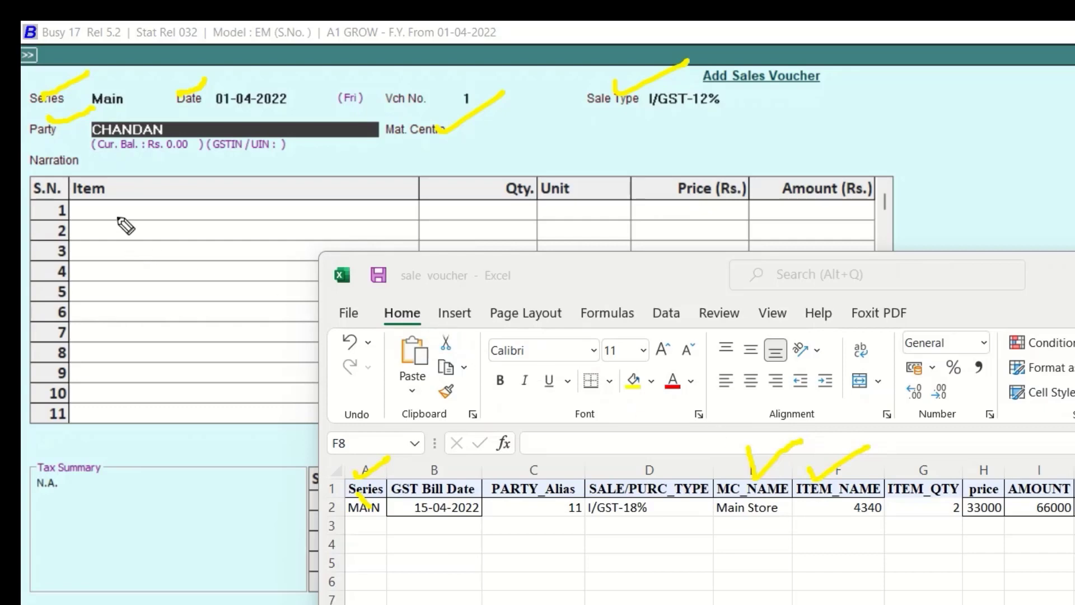
{"action": "left_click_drag", "start_coordinate": [99, 210], "coordinate": [146, 180]}
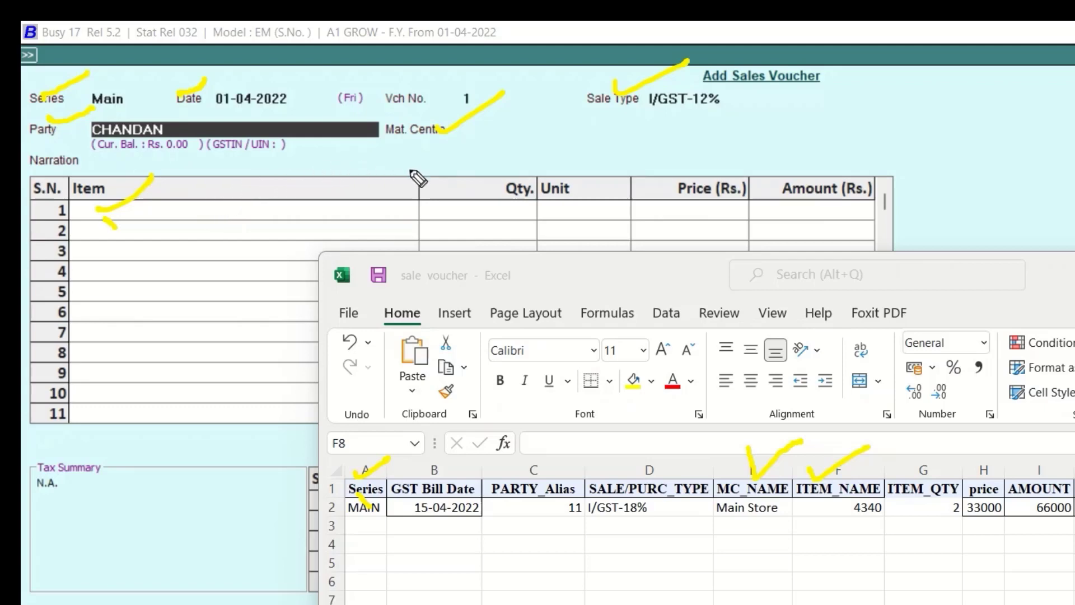
{"action": "mouse_move", "coordinate": [475, 184]}
{"action": "left_mouse_down"}
{"action": "mouse_move", "coordinate": [526, 184]}
{"action": "mouse_move", "coordinate": [536, 170]}
{"action": "left_mouse_up"}
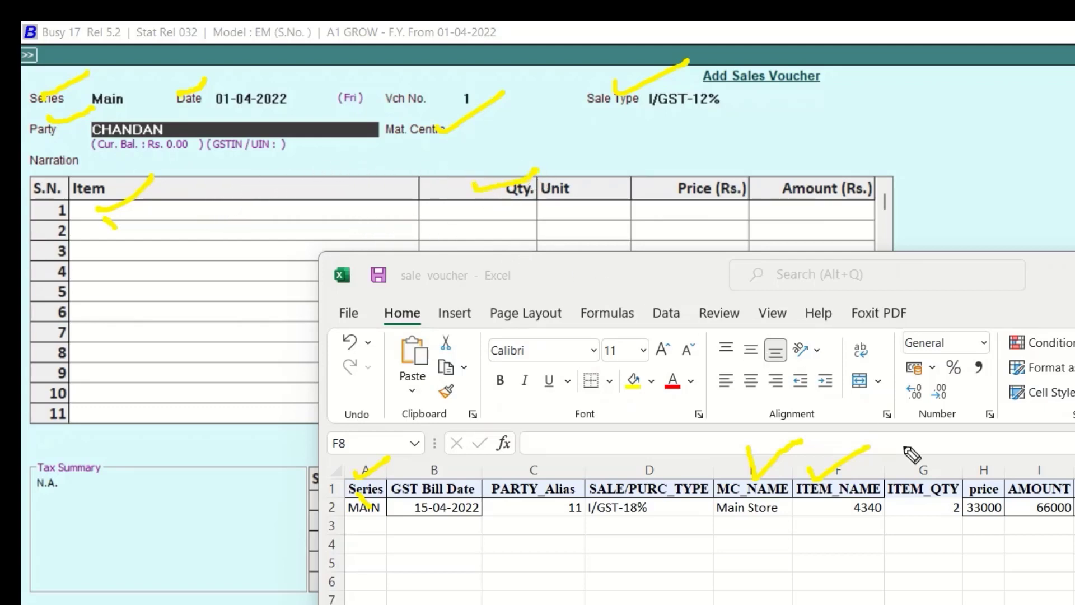
{"action": "mouse_move", "coordinate": [915, 472]}
{"action": "left_mouse_down"}
{"action": "mouse_move", "coordinate": [924, 477]}
{"action": "mouse_move", "coordinate": [966, 424]}
{"action": "left_mouse_up"}
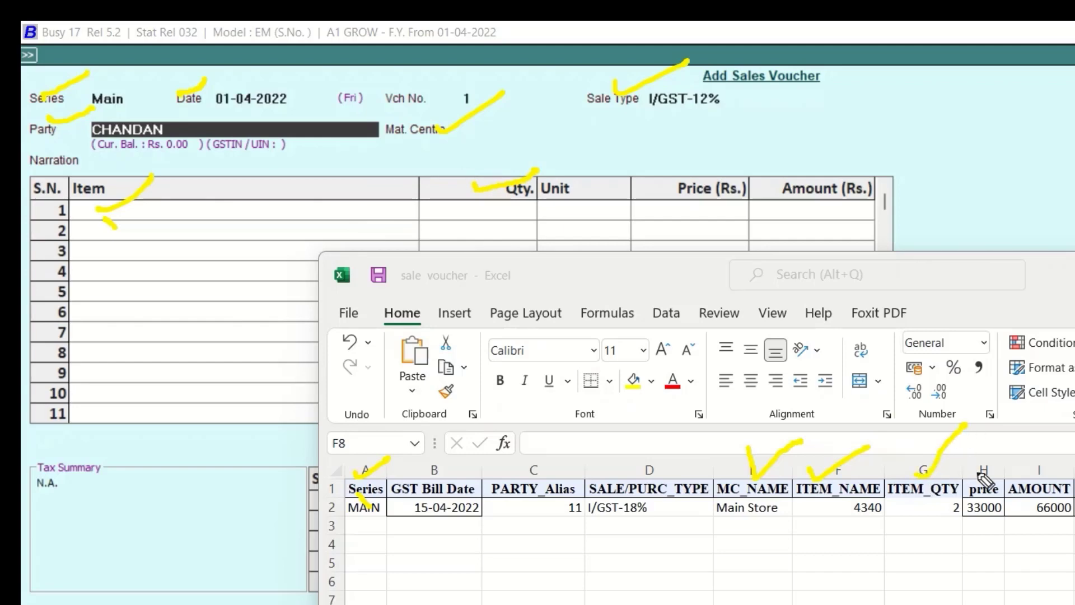
{"action": "left_click_drag", "start_coordinate": [976, 482], "coordinate": [1016, 462]}
{"action": "left_click_drag", "start_coordinate": [648, 186], "coordinate": [699, 158]}
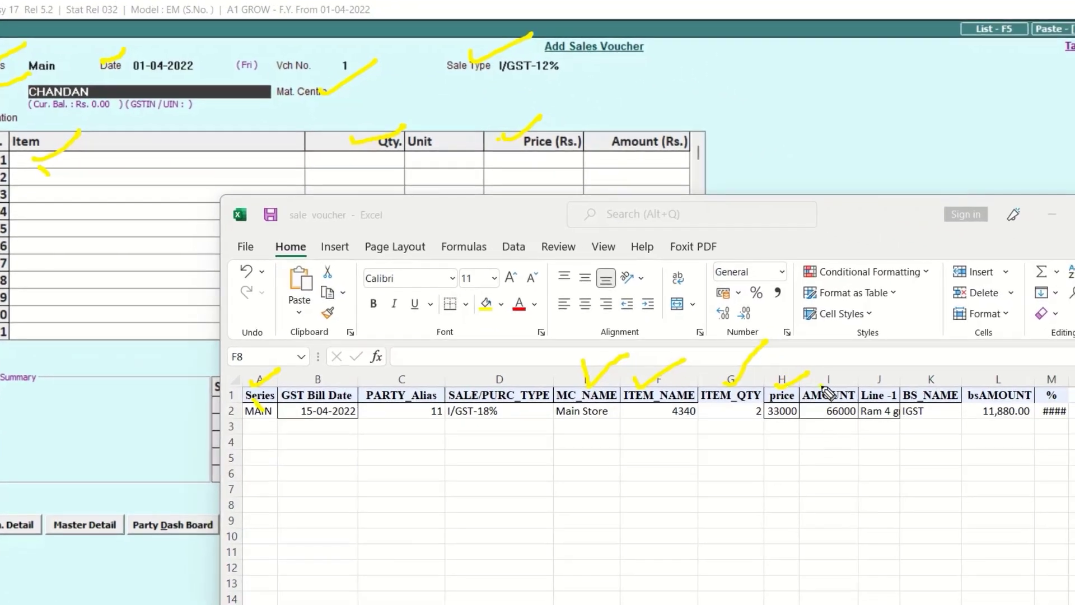
{"action": "left_click_drag", "start_coordinate": [824, 386], "coordinate": [857, 372]}
{"action": "left_click_drag", "start_coordinate": [625, 158], "coordinate": [700, 124]}
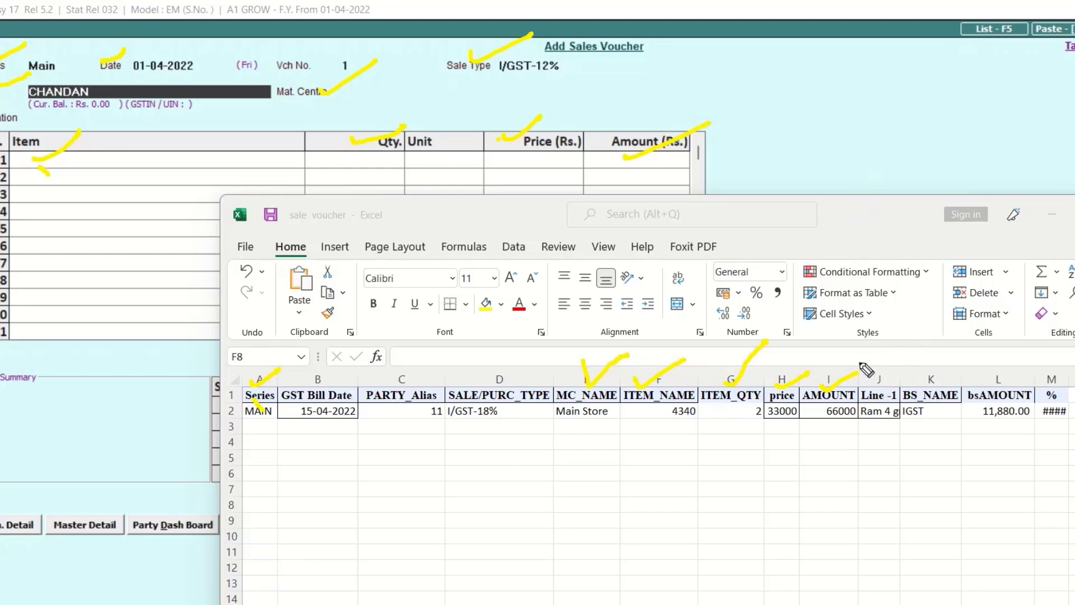
{"action": "left_click_drag", "start_coordinate": [870, 375], "coordinate": [914, 341]}
Switch to Busy, pick Dell Laptop as the voucher's first item and mark its description window
{"action": "left_click", "coordinate": [73, 170]}
{"action": "left_click", "coordinate": [70, 159]}
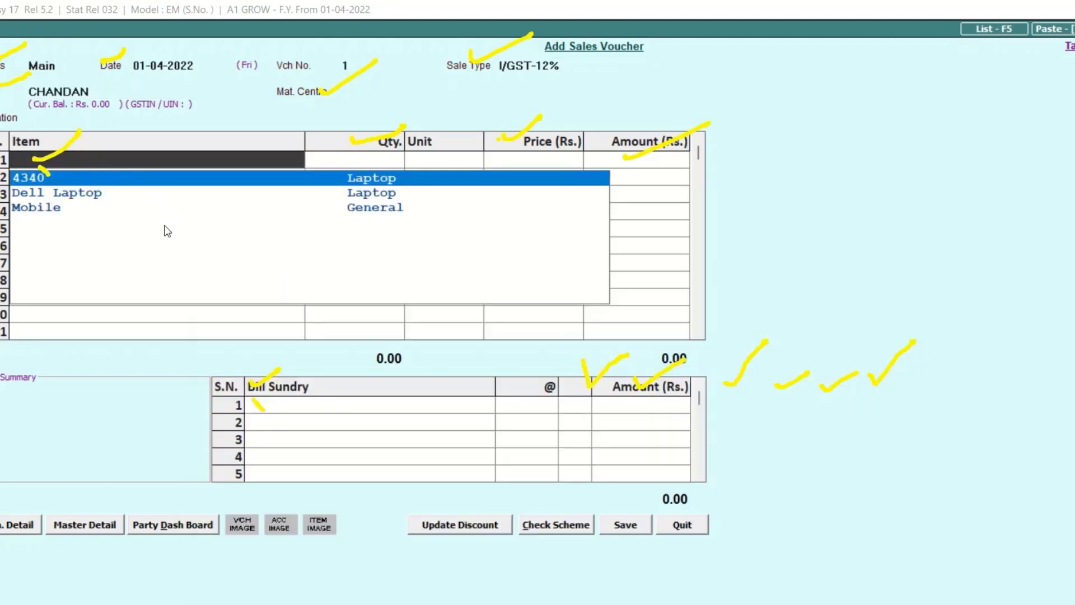
{"action": "double_click", "coordinate": [109, 194]}
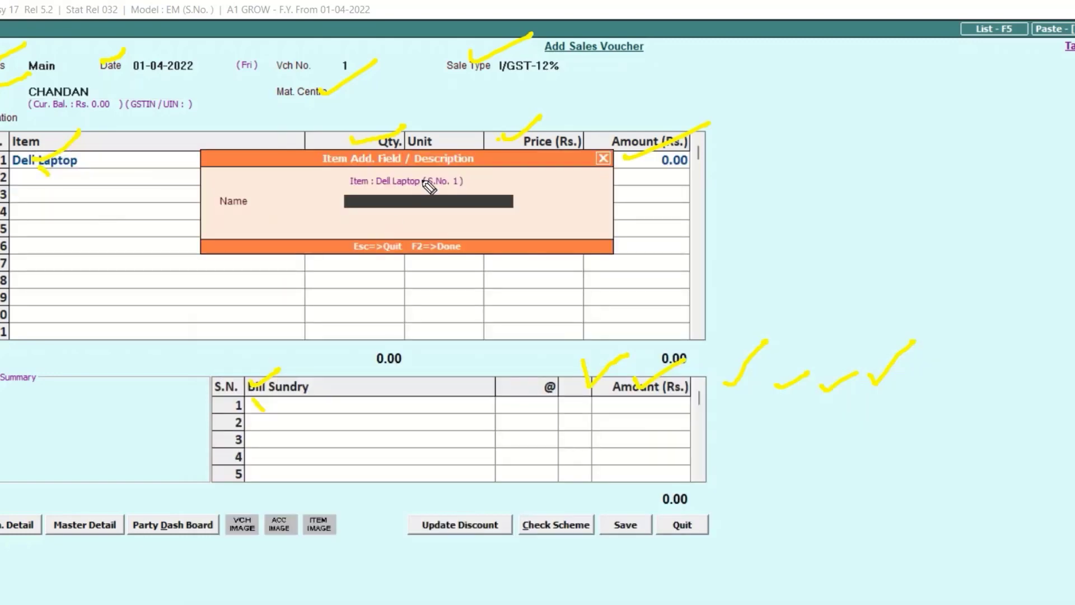
{"action": "mouse_move", "coordinate": [424, 164]}
{"action": "left_mouse_down"}
{"action": "mouse_move", "coordinate": [505, 138]}
{"action": "mouse_move", "coordinate": [433, 168]}
{"action": "mouse_move", "coordinate": [480, 150]}
{"action": "left_mouse_up"}
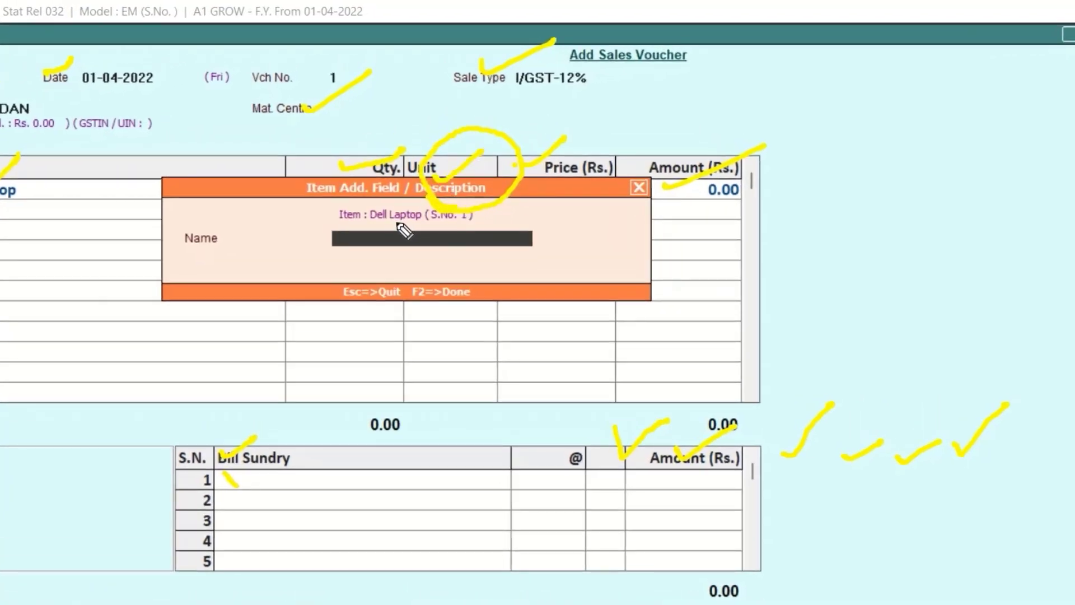
{"action": "left_click_drag", "start_coordinate": [376, 239], "coordinate": [407, 224]}
Switch to Excel, widen the Line -1 column and change "gm" to "gb" in cell J2
{"action": "key", "text": "alt+Tab"}
{"action": "left_click", "coordinate": [968, 487]}
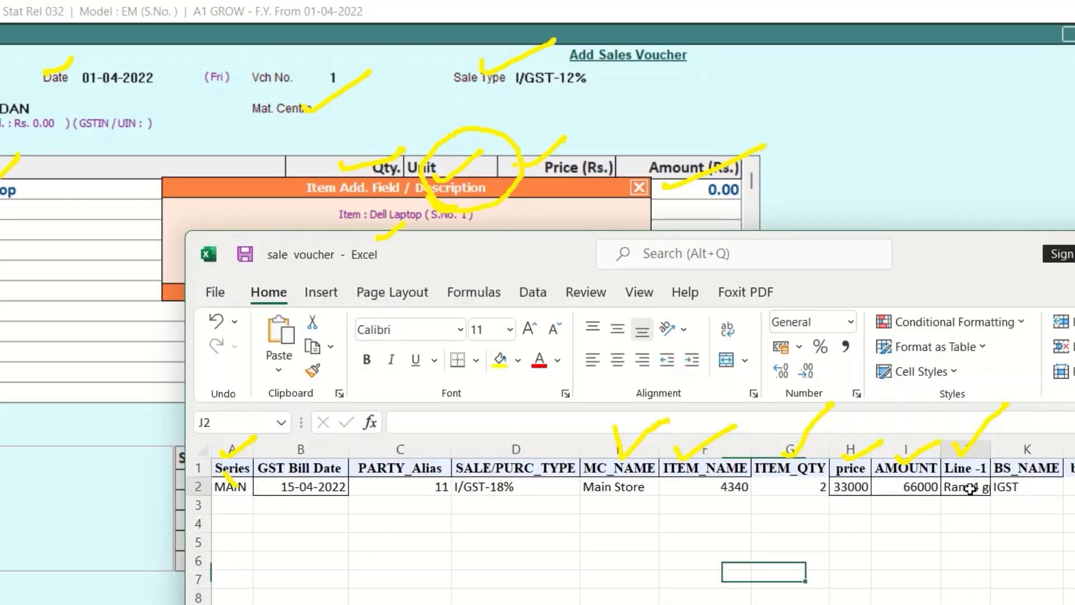
{"action": "double_click", "coordinate": [991, 449]}
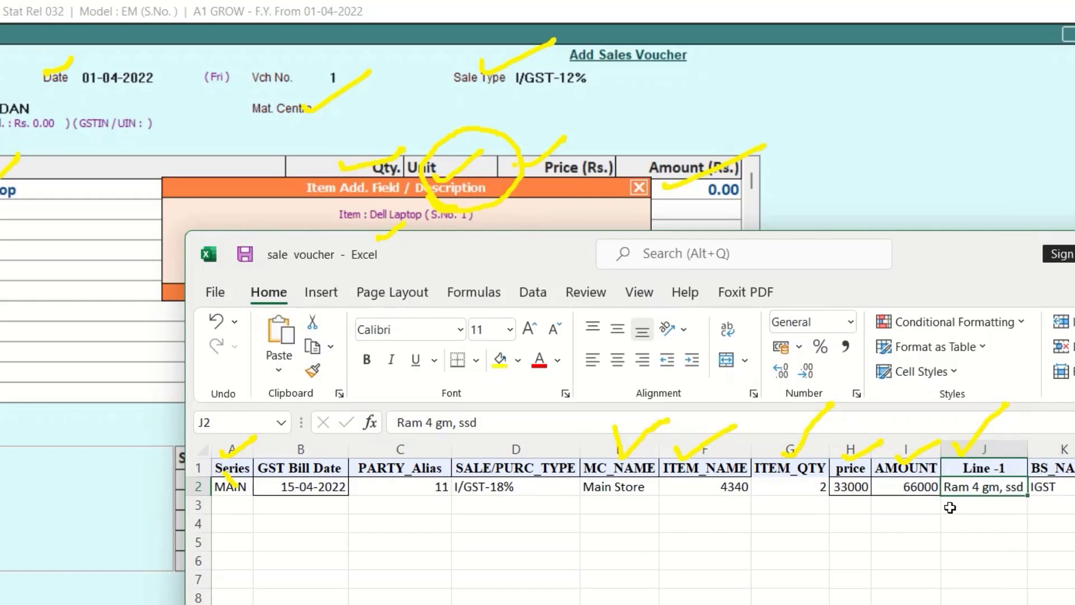
{"action": "double_click", "coordinate": [995, 487]}
{"action": "key", "text": "BackSpace"}
{"action": "type", "text": "b"}
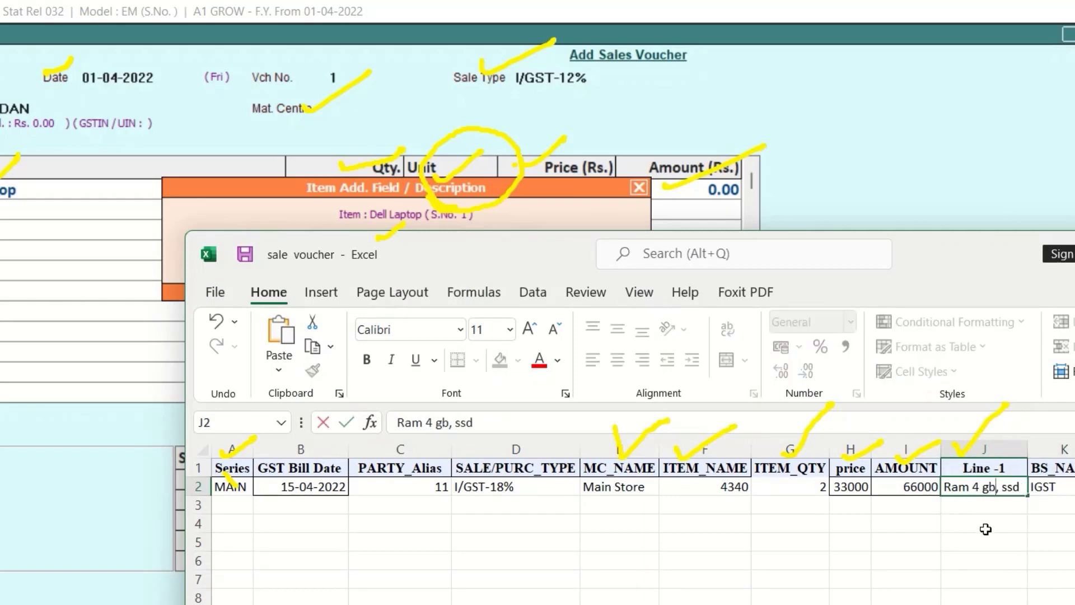
{"action": "left_click", "coordinate": [984, 528]}
Append the storage size "250 g" after "ssd" in cell J2
{"action": "left_click", "coordinate": [1013, 491]}
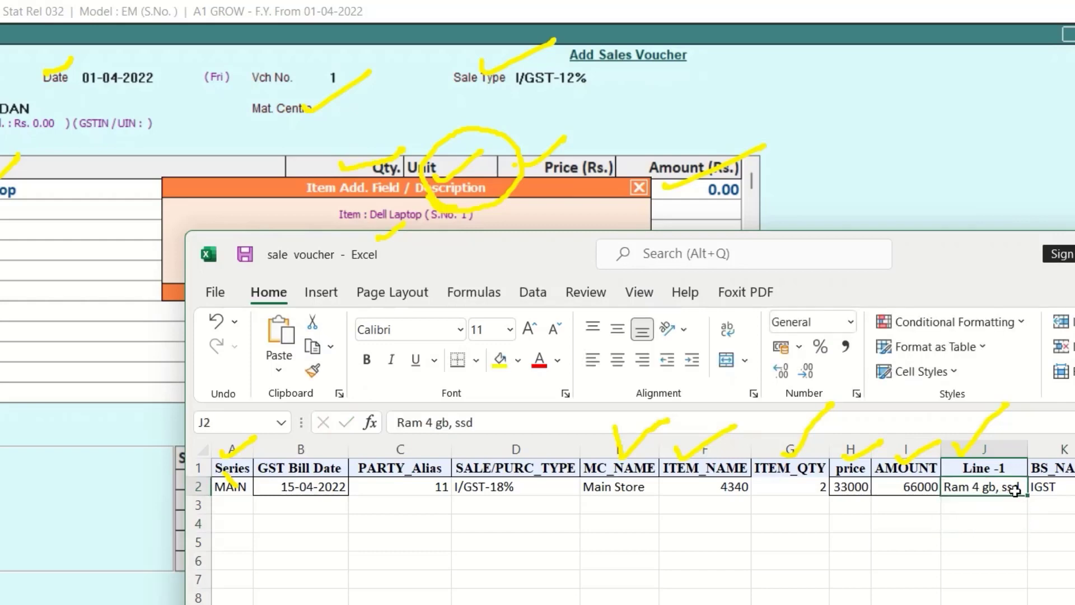
{"action": "double_click", "coordinate": [1019, 487]}
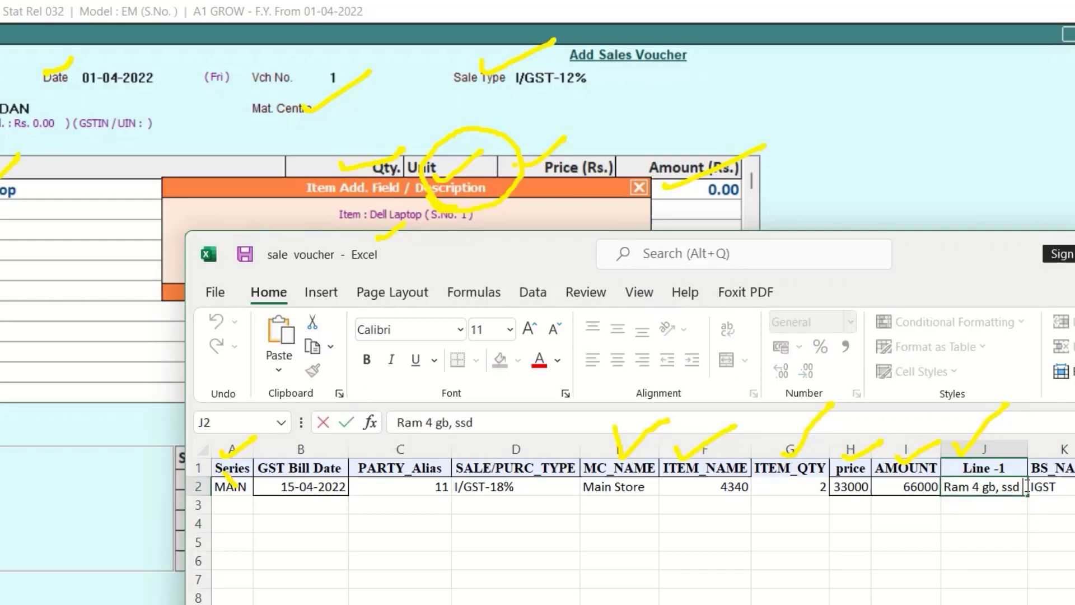
{"action": "type", "text": "250 g"}
{"action": "key", "text": "Return"}
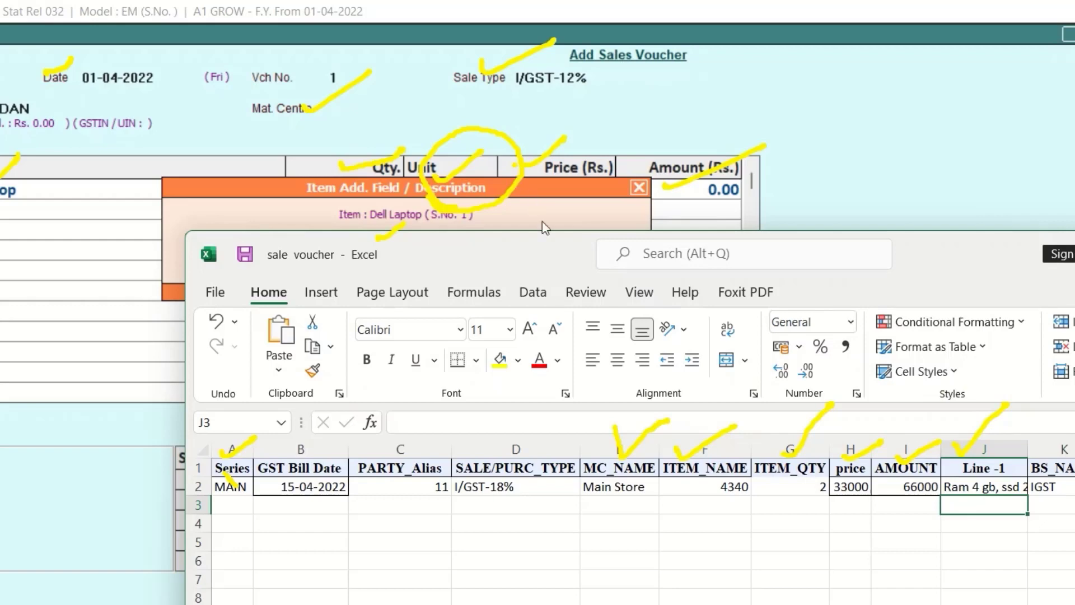
Move and shorten the Excel window to expose Busy's Bill Sundry table beneath it, and clear the pen marks
{"action": "left_click_drag", "start_coordinate": [967, 256], "coordinate": [804, 62]}
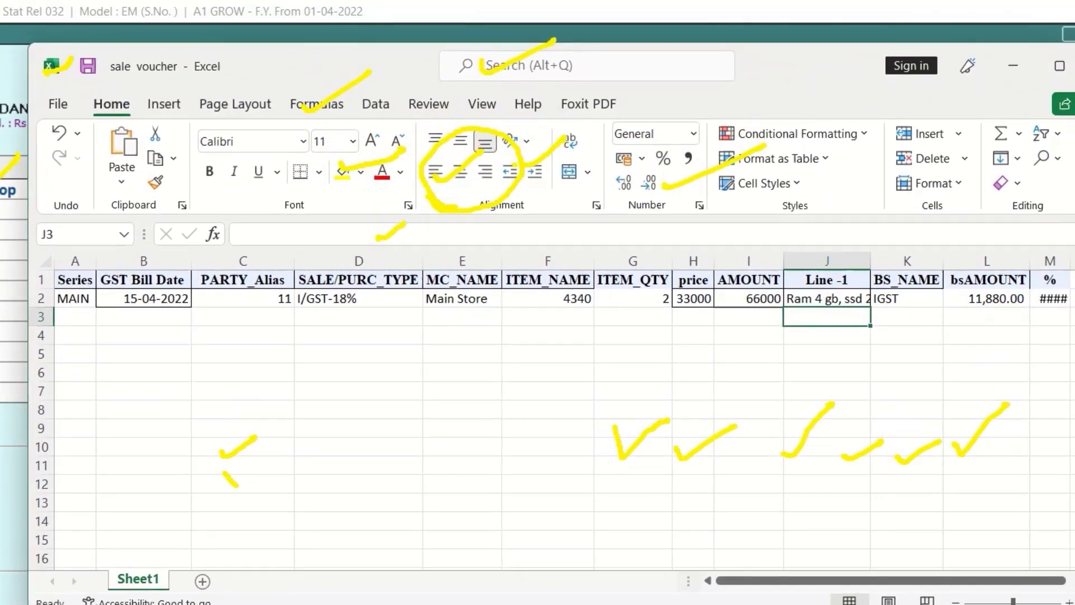
{"action": "mouse_move", "coordinate": [747, 604]}
{"action": "left_mouse_down"}
{"action": "mouse_move", "coordinate": [747, 387]}
{"action": "mouse_move", "coordinate": [747, 403]}
{"action": "left_mouse_up"}
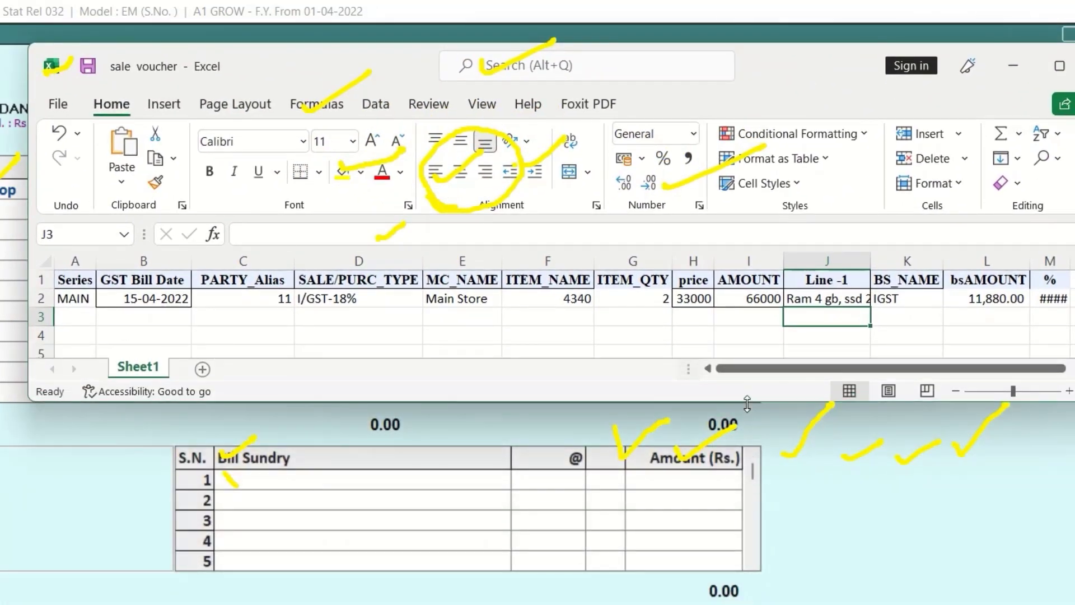
{"action": "left_click", "coordinate": [238, 478]}
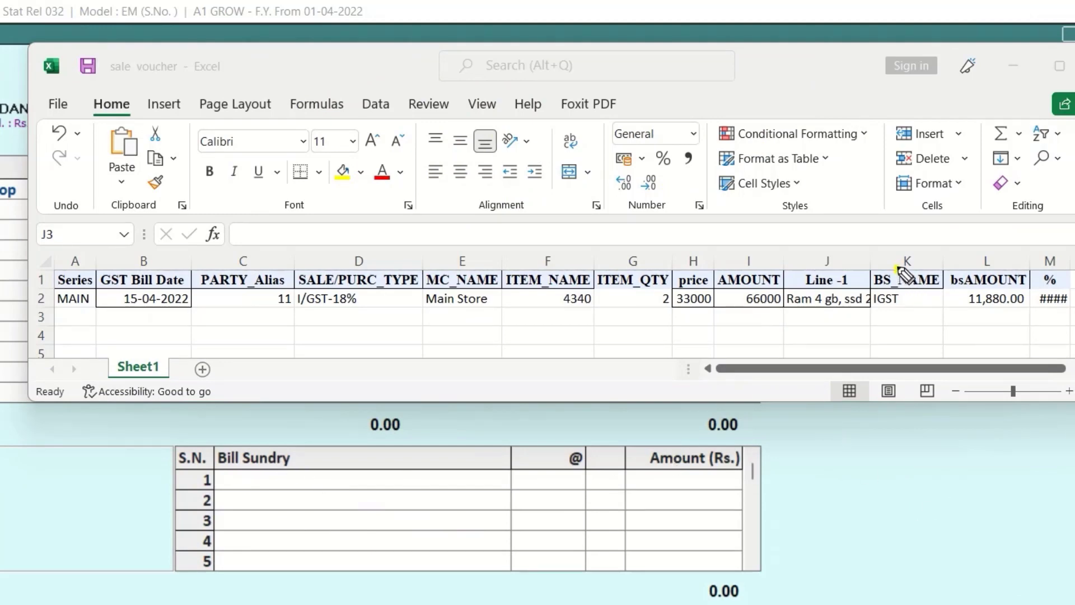
Compare the BS_NAME, bsAMOUNT and % columns with the voucher's Bill Sundry table, marking the I/GST-18% sale type with the pen
{"action": "left_click_drag", "start_coordinate": [898, 268], "coordinate": [945, 243]}
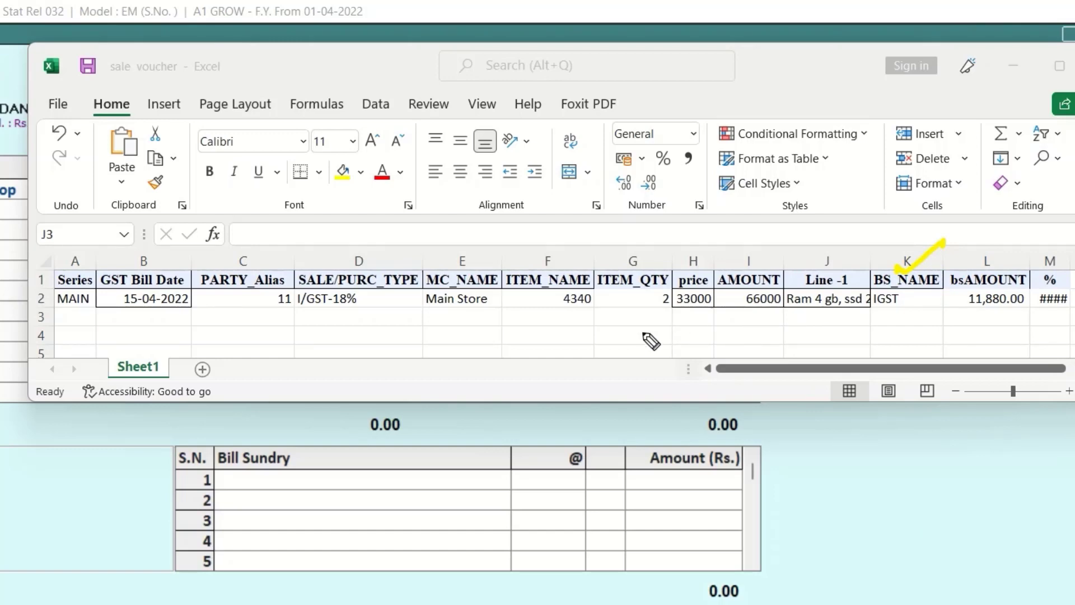
{"action": "left_click_drag", "start_coordinate": [295, 306], "coordinate": [353, 305]}
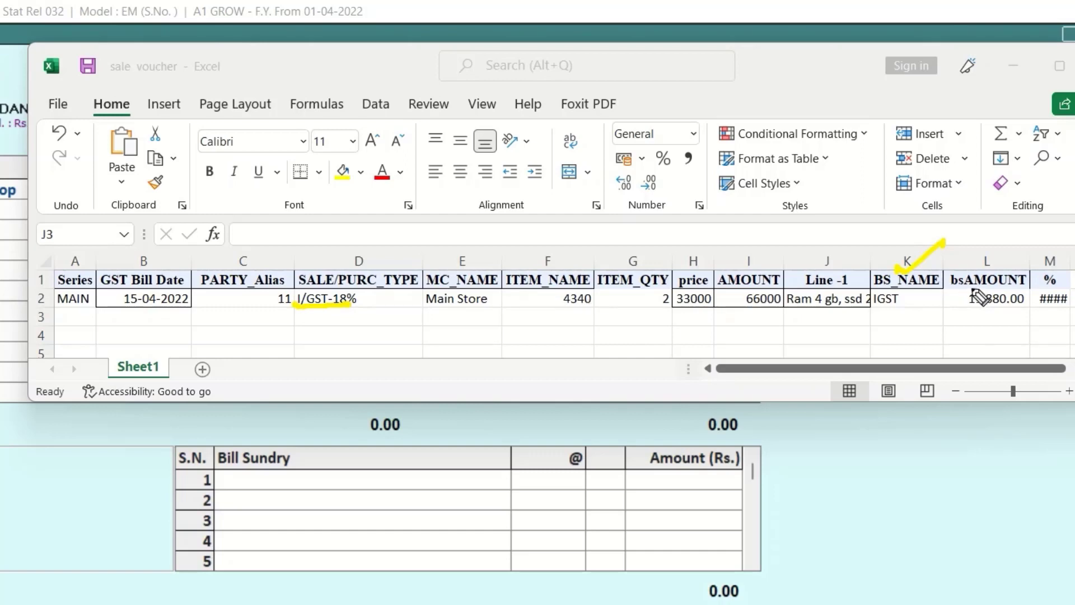
{"action": "mouse_move", "coordinate": [958, 268]}
{"action": "left_mouse_down"}
{"action": "mouse_move", "coordinate": [964, 277]}
{"action": "mouse_move", "coordinate": [998, 261]}
{"action": "left_mouse_up"}
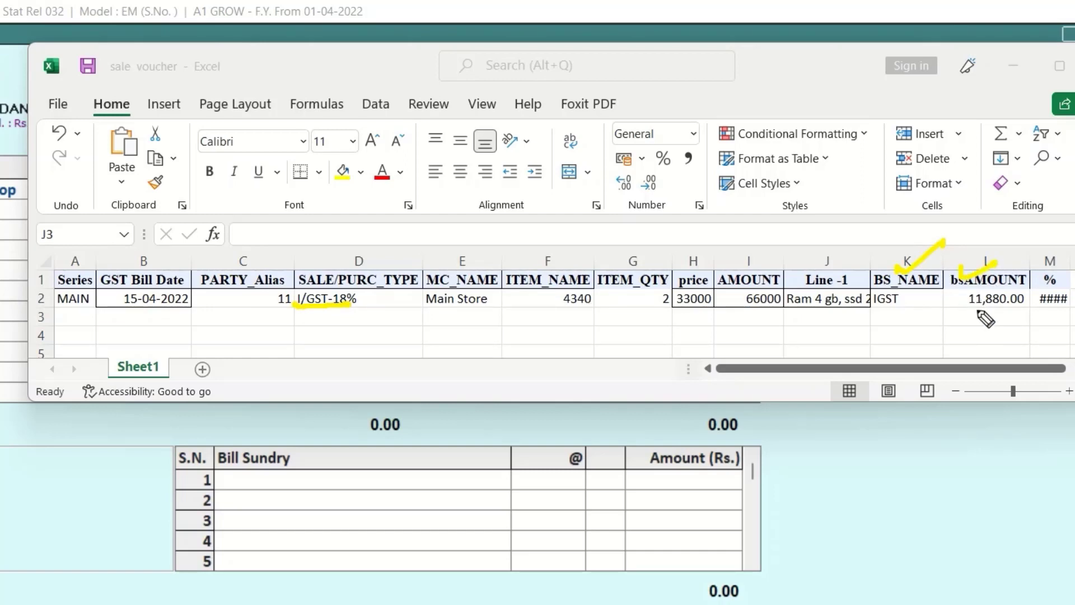
{"action": "left_click_drag", "start_coordinate": [977, 308], "coordinate": [989, 307]}
{"action": "left_click_drag", "start_coordinate": [1046, 259], "coordinate": [1072, 251]}
{"action": "left_click_drag", "start_coordinate": [565, 475], "coordinate": [610, 441]}
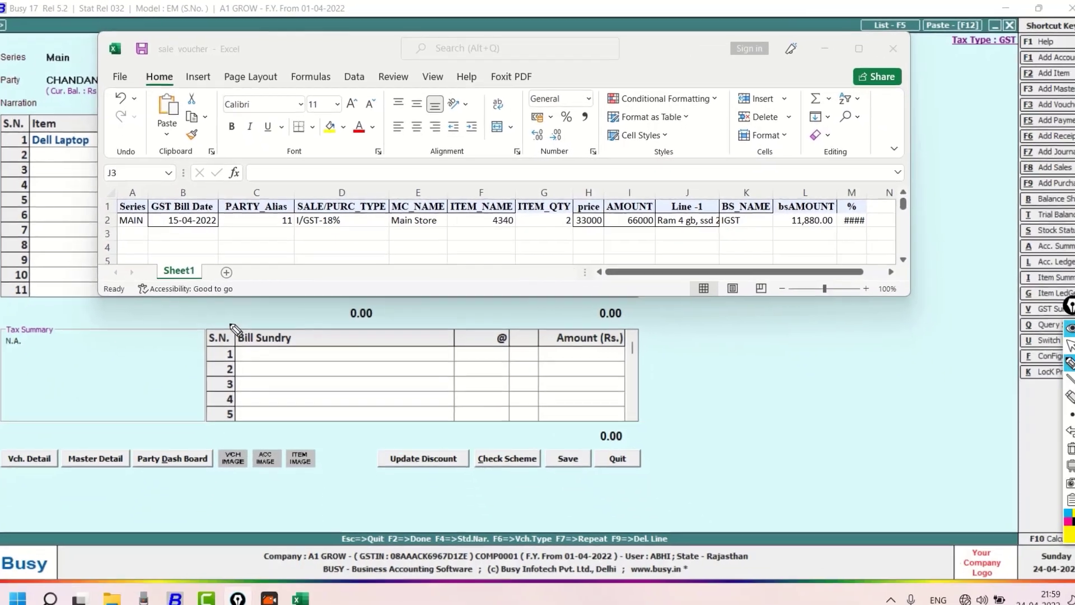
Switch to Busy, leave the item description blank, complete the Dell Laptop line with 1 unit at 45,000, and add the IGST bill sundry
{"action": "left_click", "coordinate": [252, 466]}
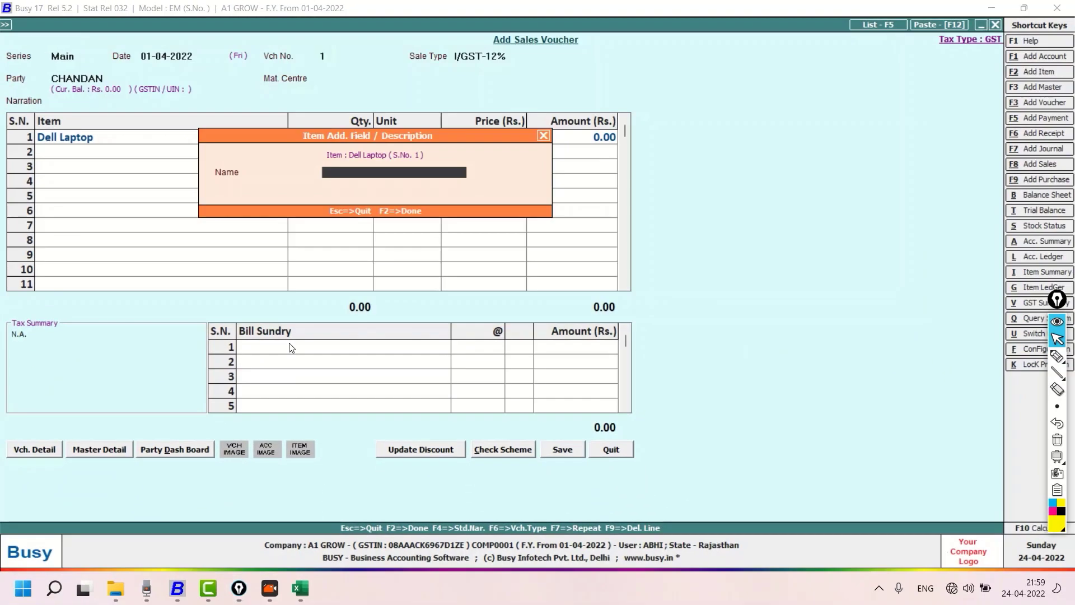
{"action": "key", "text": "Return"}
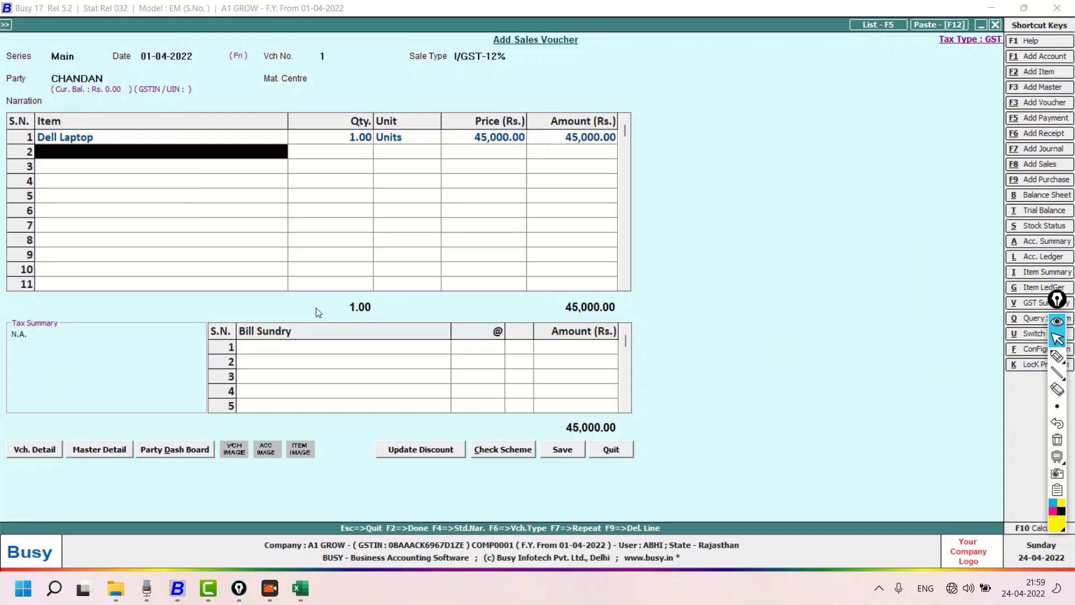
{"action": "key", "text": "Return"}
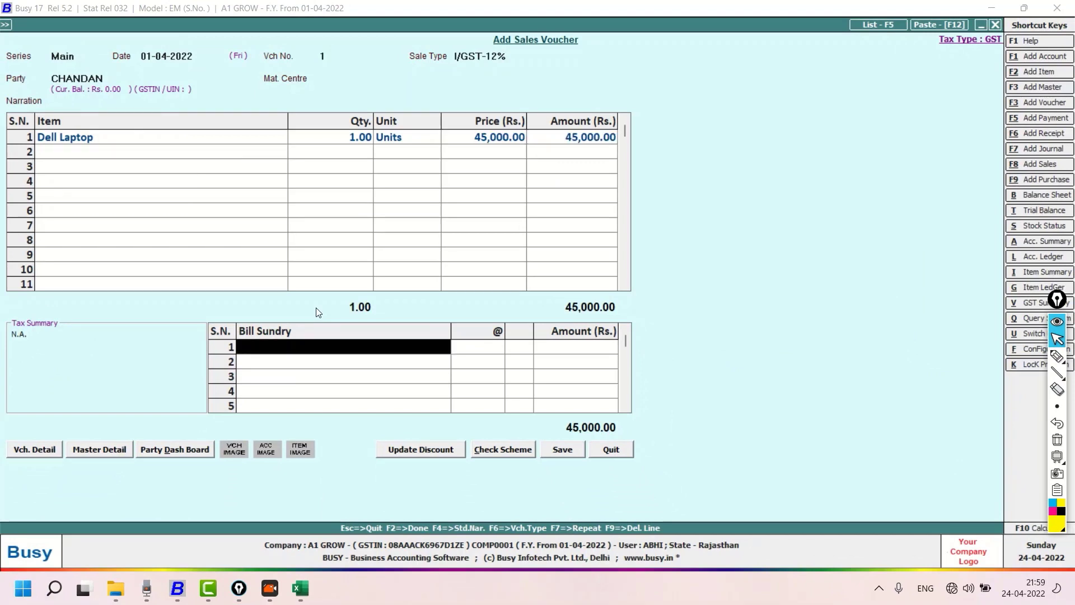
{"action": "type", "text": "igst"}
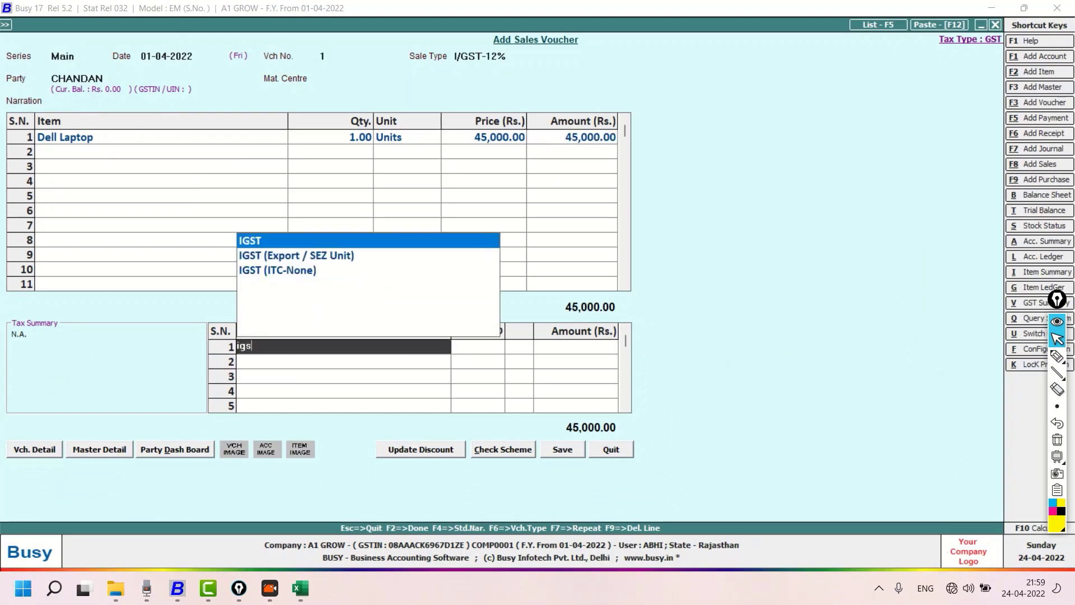
{"action": "key", "text": "Return"}
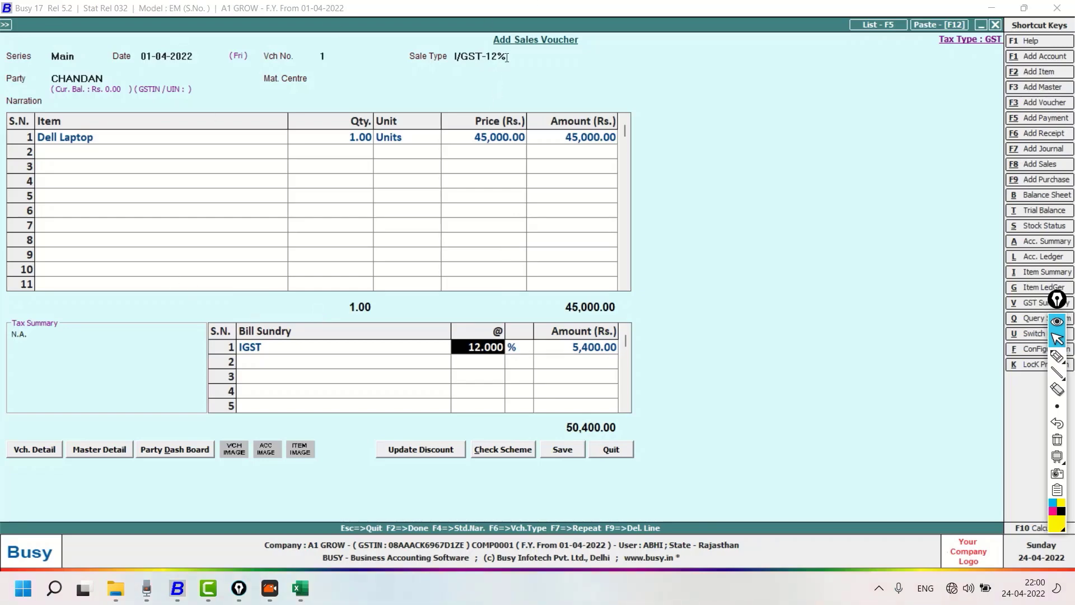
{"action": "left_click", "coordinate": [1057, 356]}
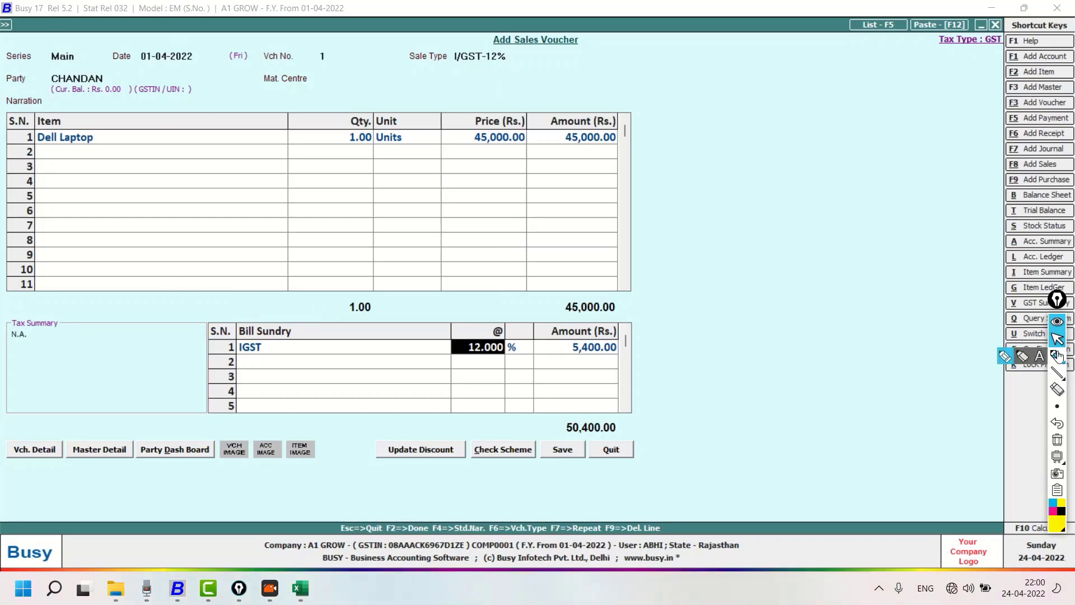
Mark the I/GST-12% sale type and the 12% IGST rate in the voucher with the pen
{"action": "mouse_move", "coordinate": [458, 38]}
{"action": "left_mouse_down"}
{"action": "mouse_move", "coordinate": [598, 91]}
{"action": "mouse_move", "coordinate": [401, 46]}
{"action": "left_mouse_up"}
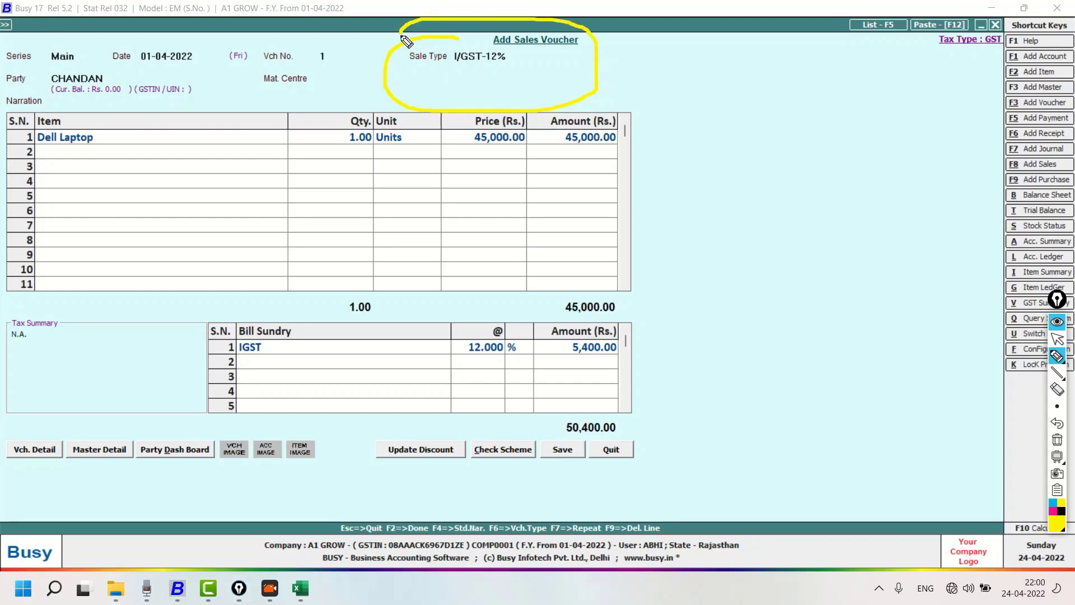
{"action": "left_click_drag", "start_coordinate": [470, 338], "coordinate": [501, 297]}
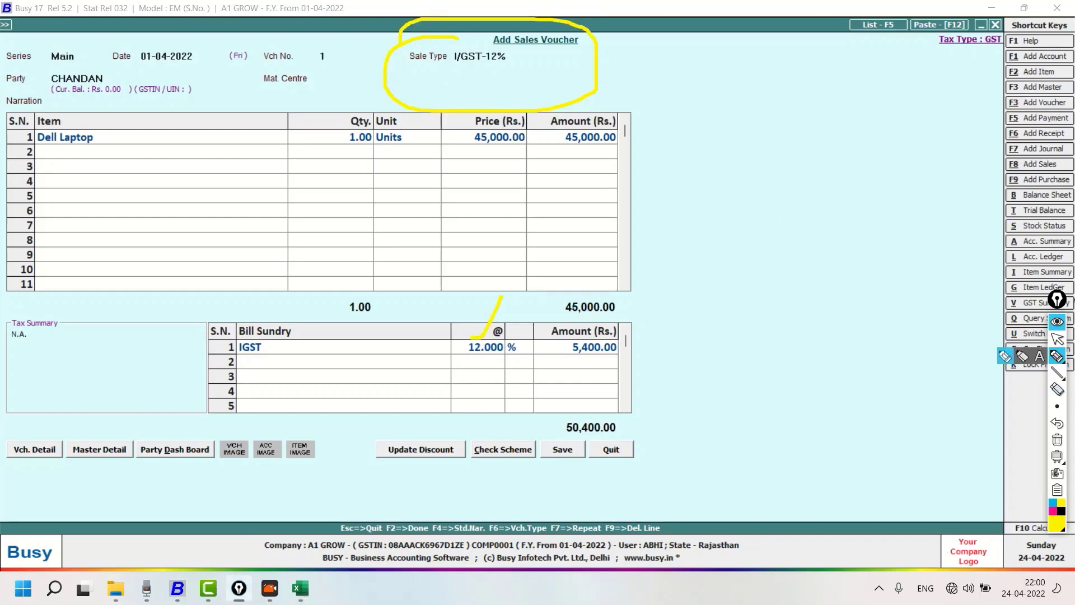
{"action": "left_click", "coordinate": [1058, 339]}
Switch to Excel, inspect the formulas in I2 and L2, and widen the % column to fit its contents
{"action": "left_click", "coordinate": [300, 588]}
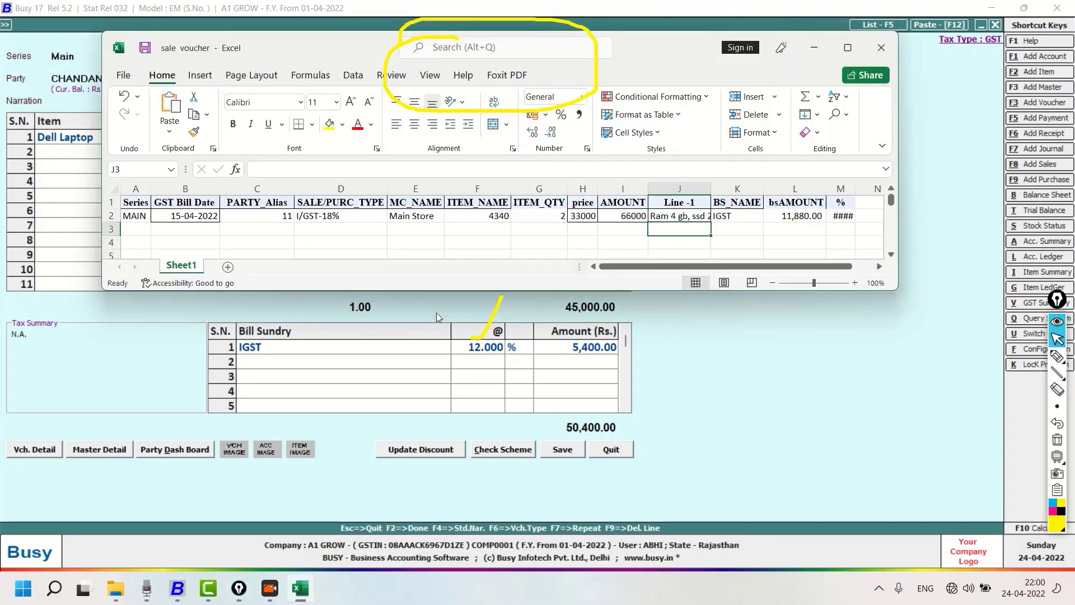
{"action": "double_click", "coordinate": [621, 216]}
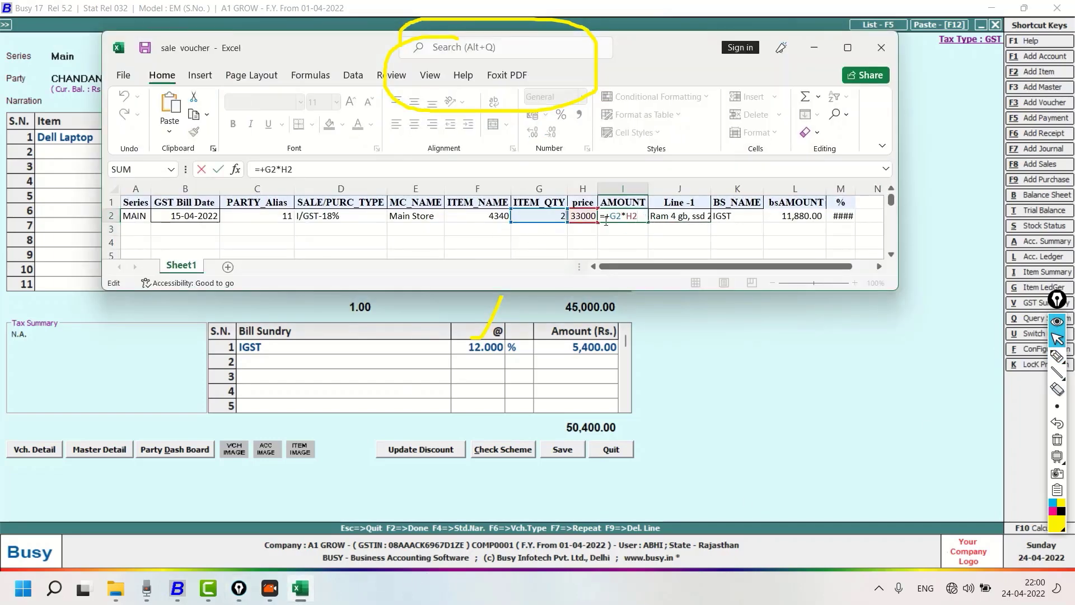
{"action": "key", "text": "Return"}
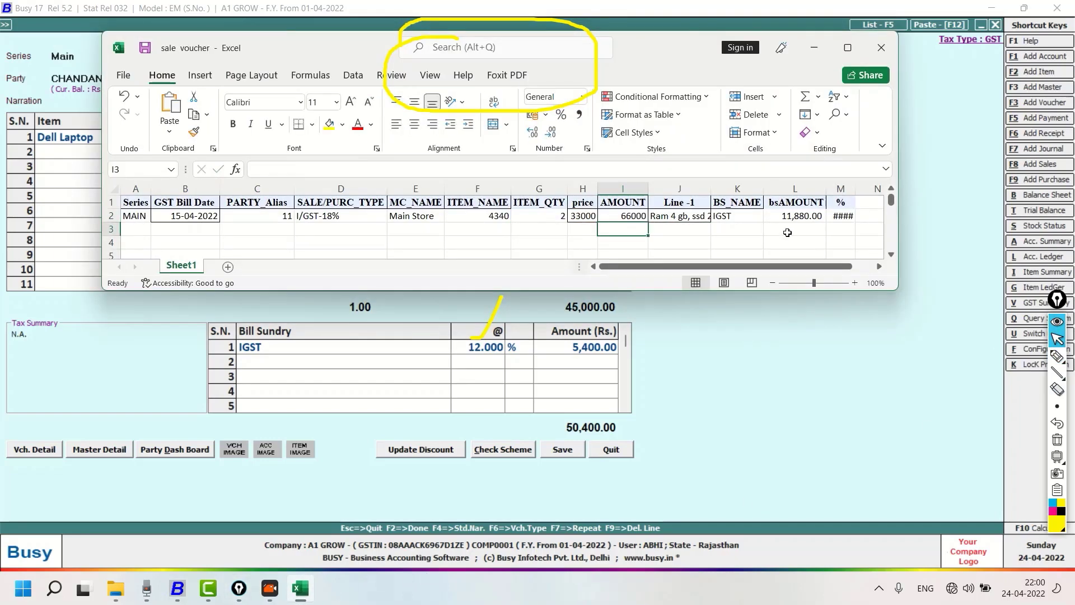
{"action": "double_click", "coordinate": [851, 189]}
{"action": "left_click", "coordinate": [849, 221]}
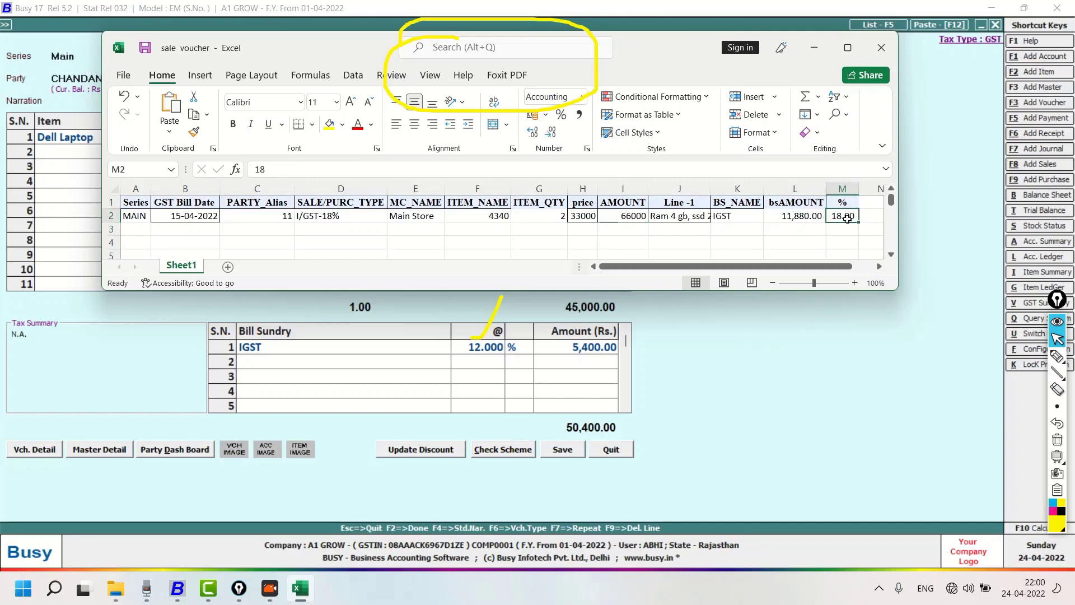
{"action": "double_click", "coordinate": [798, 217]}
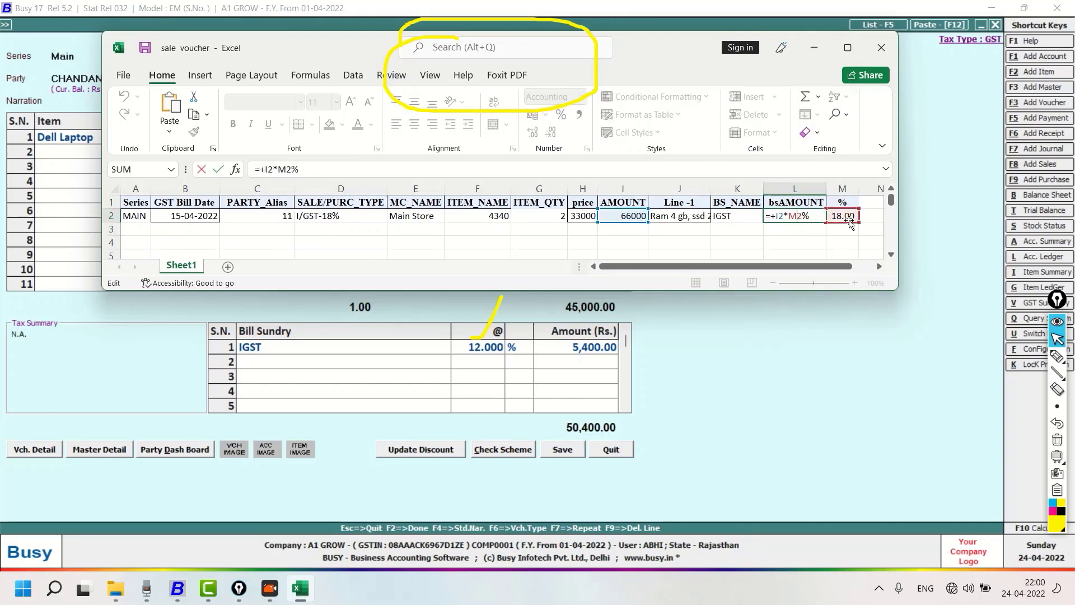
{"action": "key", "text": "ctrl+Return"}
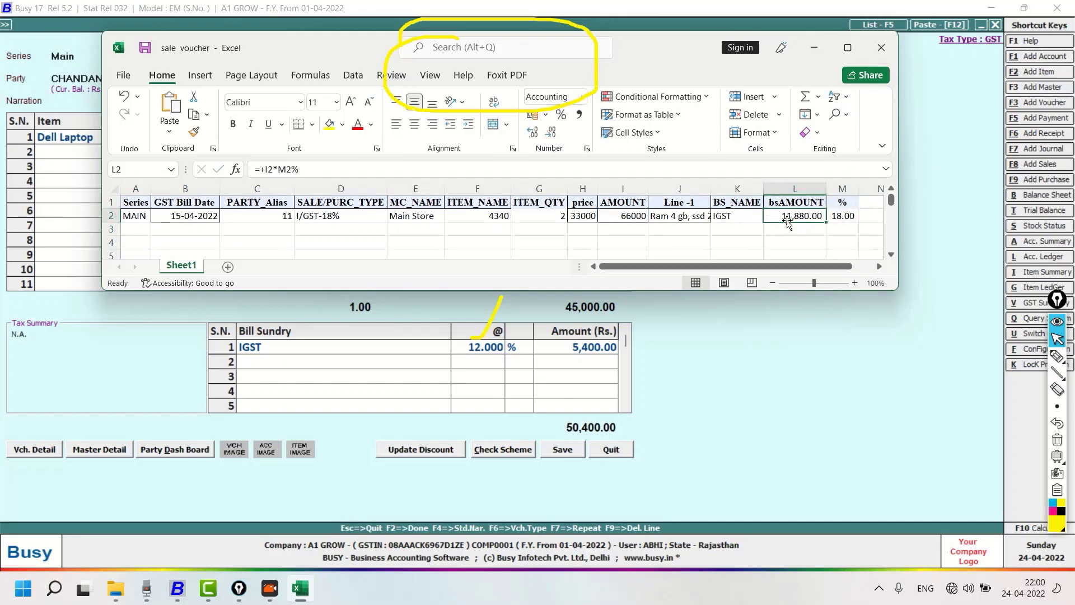
Maximize Excel, clear the pen marks, and fill the MAIN series and consecutive bill dates from row 2 down to row 10
{"action": "left_click", "coordinate": [847, 48]}
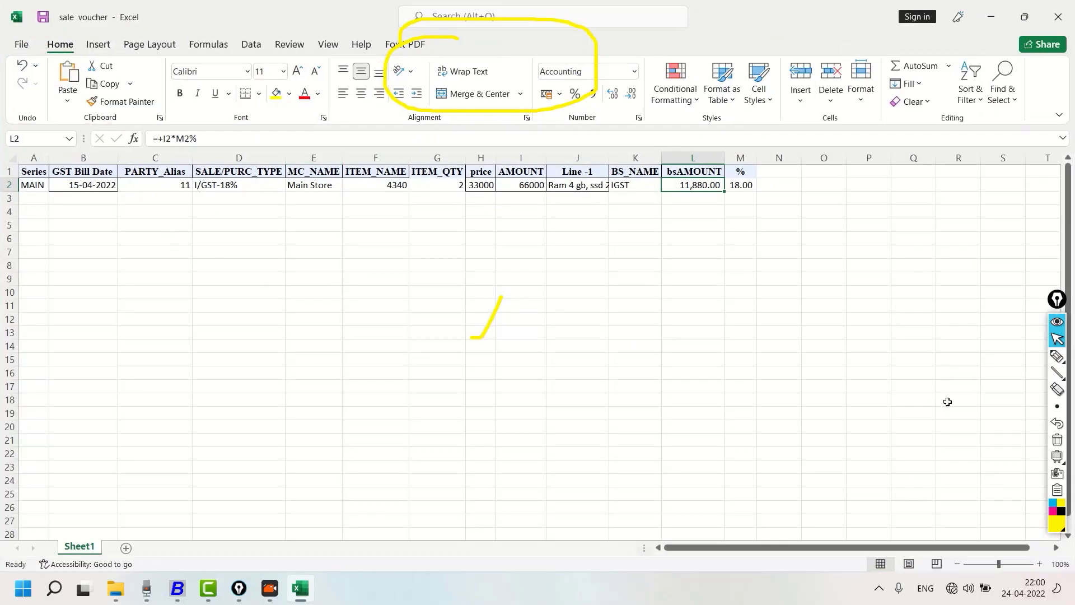
{"action": "left_click", "coordinate": [1058, 440]}
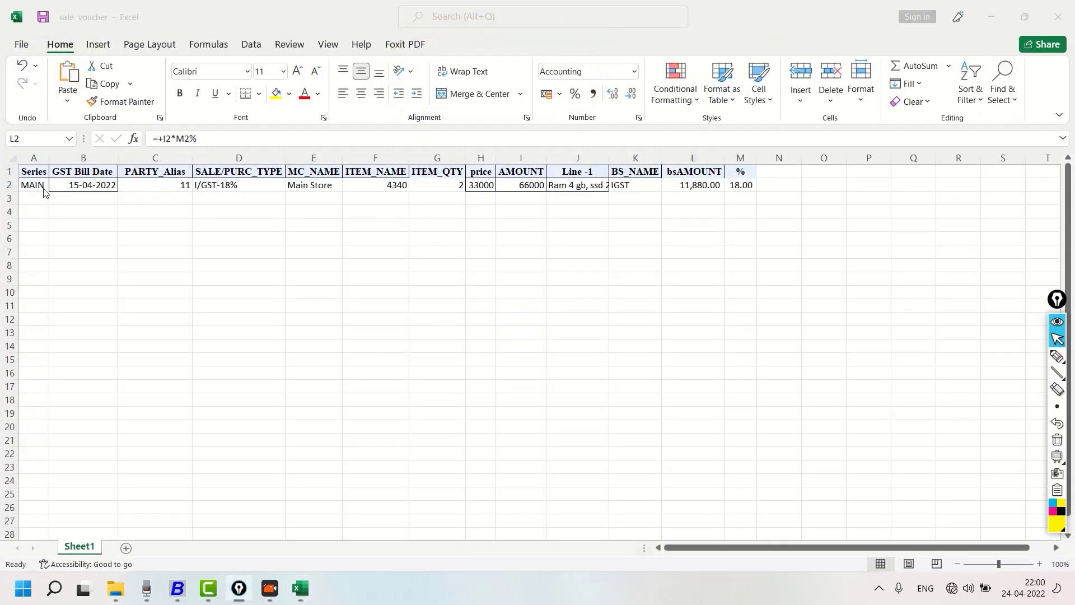
{"action": "left_click_drag", "start_coordinate": [28, 184], "coordinate": [26, 299]}
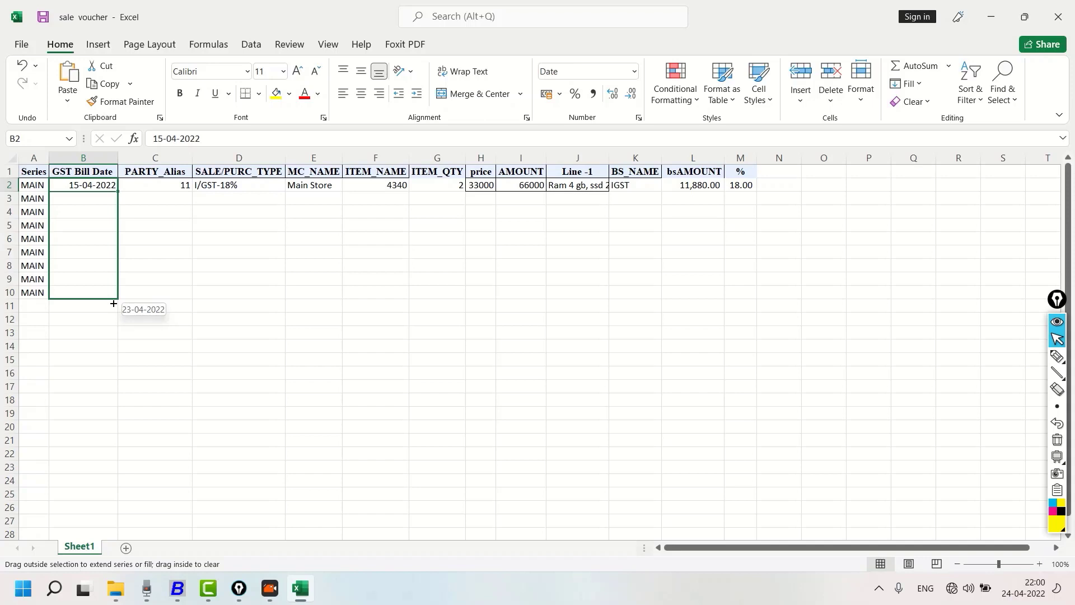
{"action": "left_click_drag", "start_coordinate": [113, 303], "coordinate": [113, 304]}
Copy the bill date 23-04-2022 into cells B8 to B10
{"action": "left_click", "coordinate": [97, 293]}
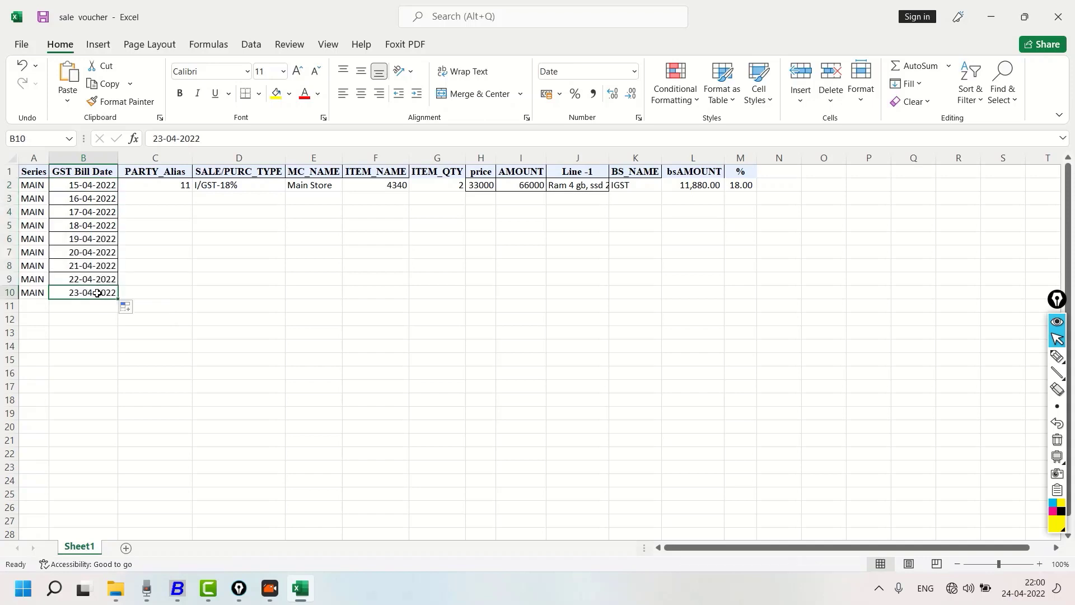
{"action": "left_click_drag", "start_coordinate": [92, 266], "coordinate": [94, 290]}
{"action": "key", "text": "ctrl+c"}
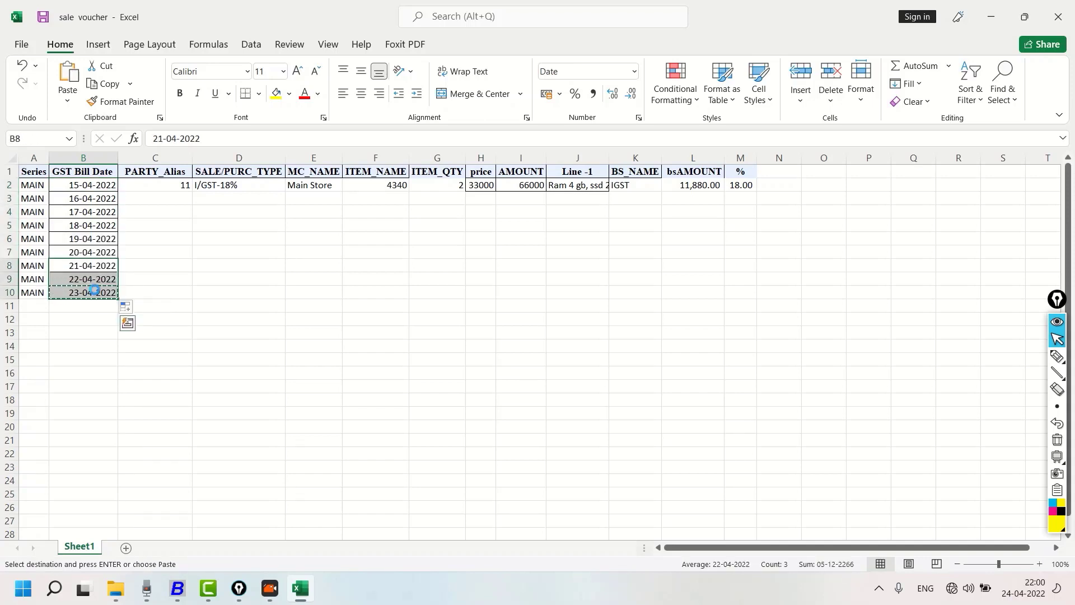
{"action": "key", "text": "ctrl+v"}
Fill party alias 11 down to row 10 and change the alias in C5 to 12
{"action": "left_click", "coordinate": [166, 196]}
{"action": "left_click_drag", "start_coordinate": [170, 184], "coordinate": [163, 276]}
{"action": "left_click_drag", "start_coordinate": [171, 185], "coordinate": [170, 290]}
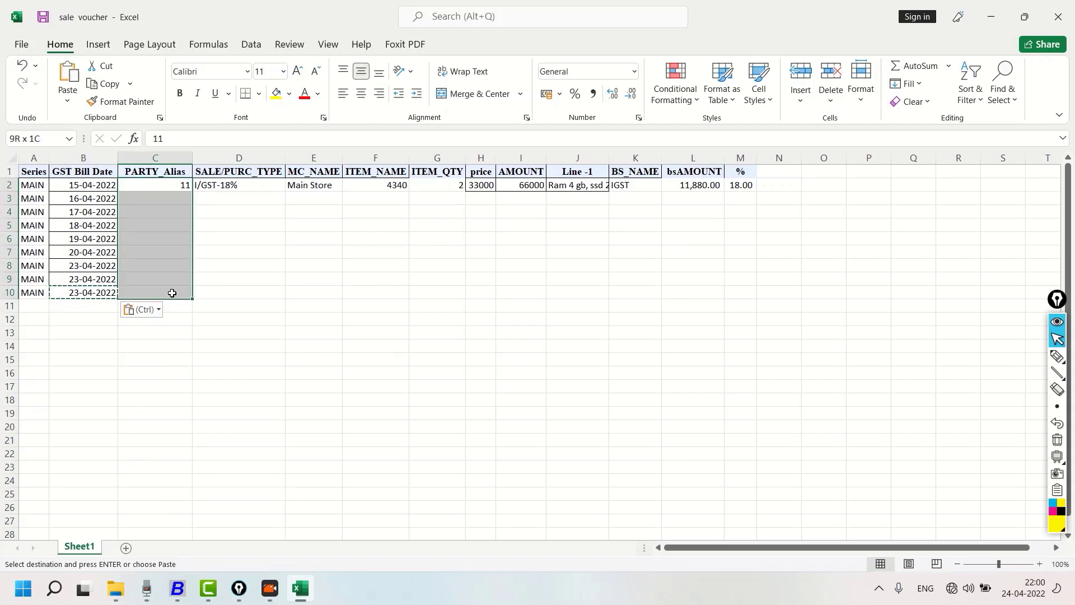
{"action": "key", "text": "ctrl+d"}
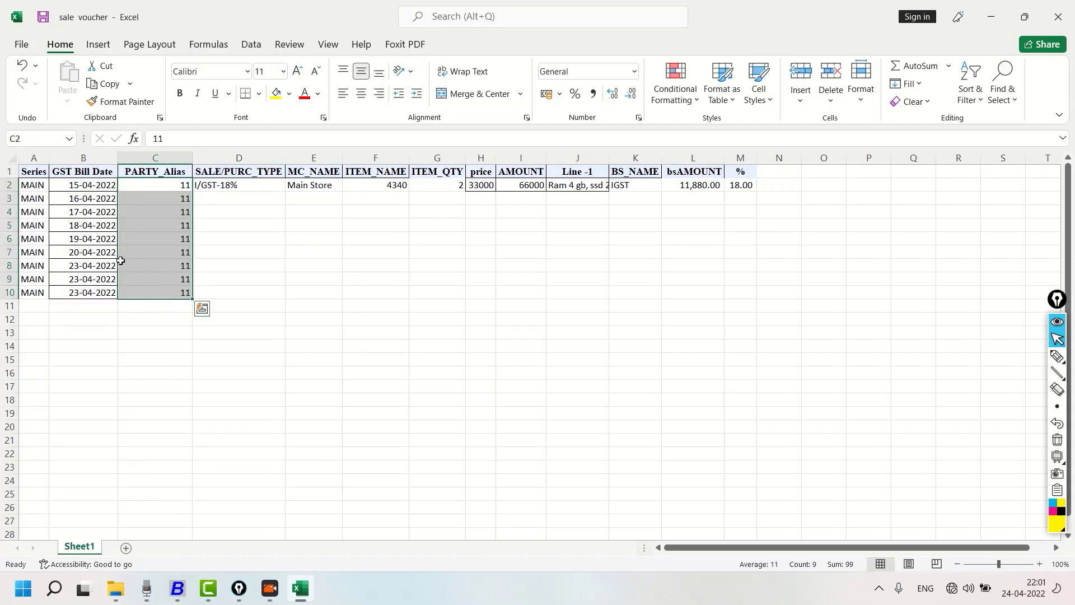
{"action": "left_click", "coordinate": [153, 226]}
{"action": "type", "text": "1"}
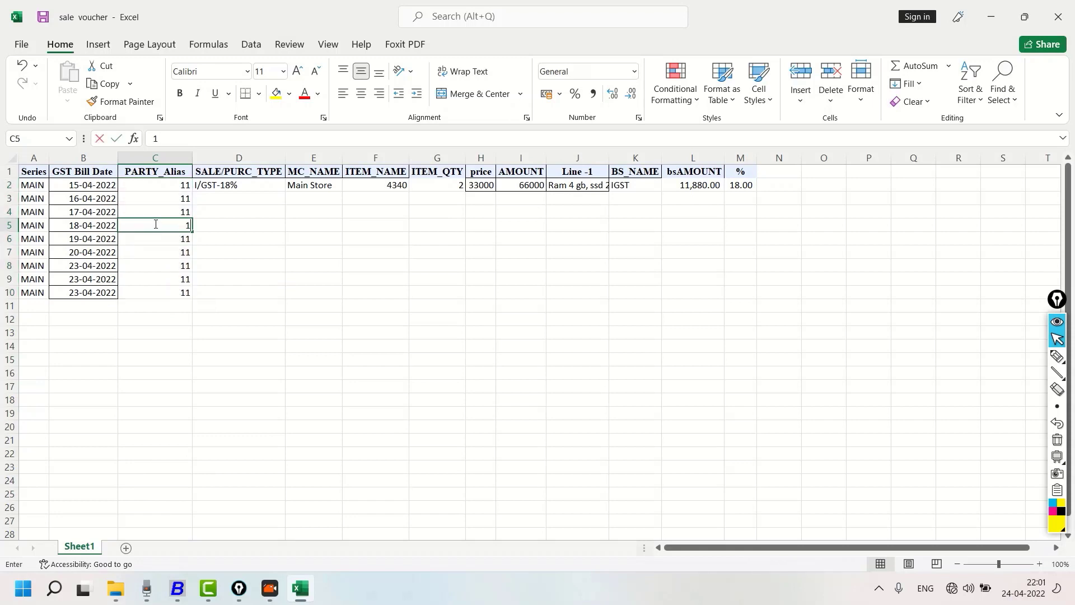
{"action": "type", "text": "2"}
{"action": "key", "text": "Return"}
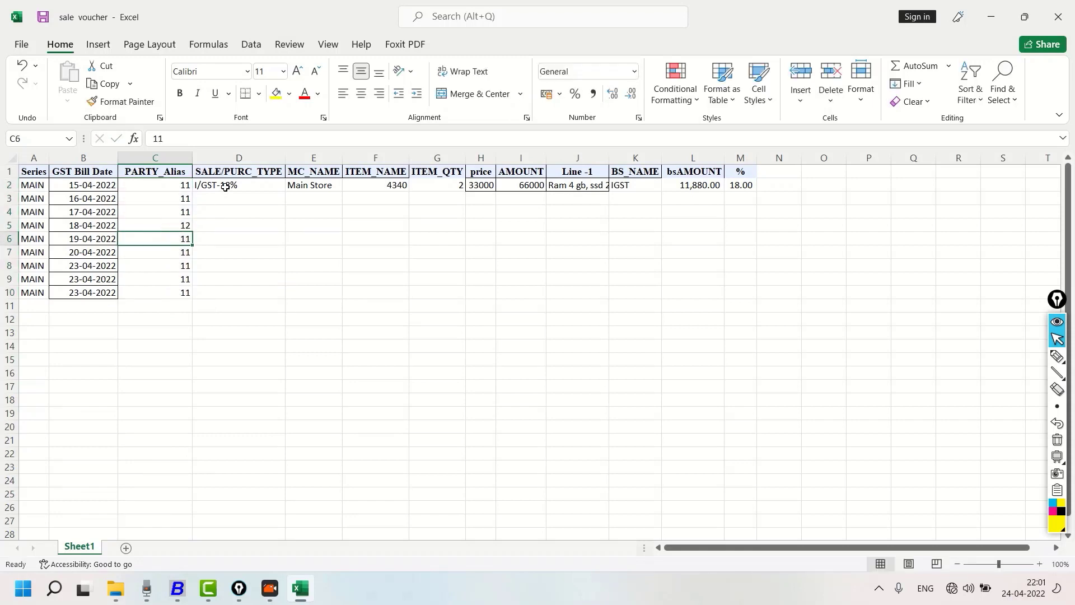
Fill the I/GST-18% sale type, Main Store material centre and item 4340 down to row 10
{"action": "left_click_drag", "start_coordinate": [226, 188], "coordinate": [225, 292]}
{"action": "key", "text": "ctrl+d"}
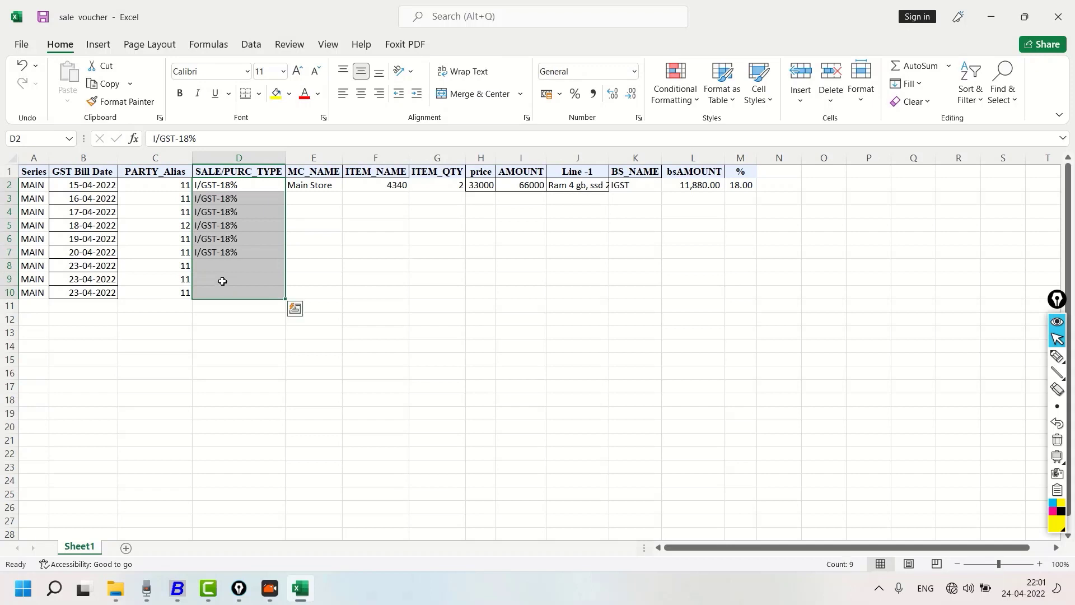
{"action": "left_click_drag", "start_coordinate": [290, 185], "coordinate": [308, 294]}
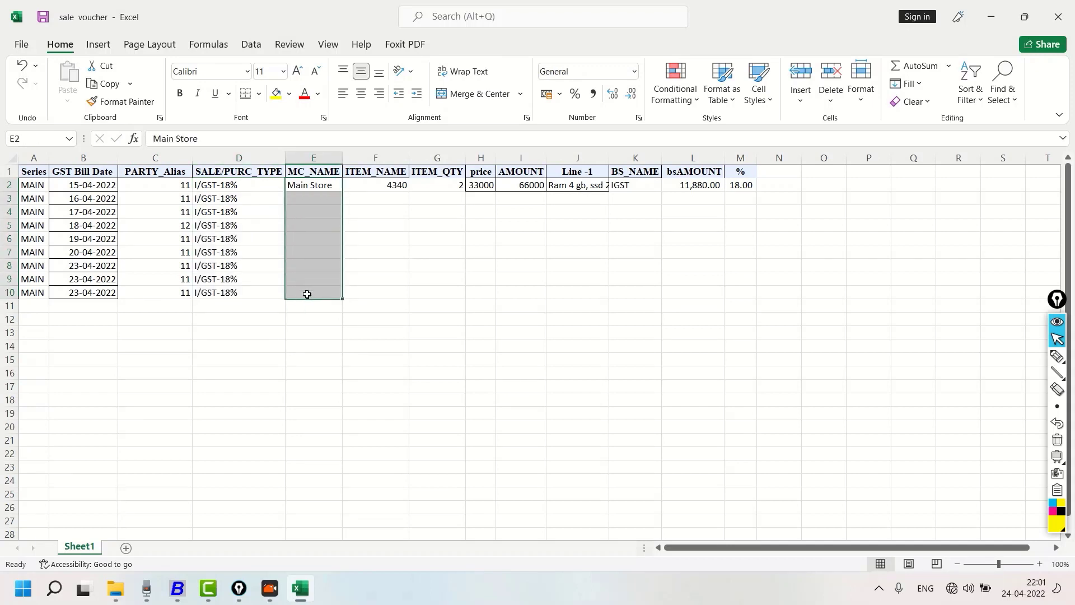
{"action": "key", "text": "ctrl+d"}
{"action": "left_click_drag", "start_coordinate": [392, 185], "coordinate": [380, 289]}
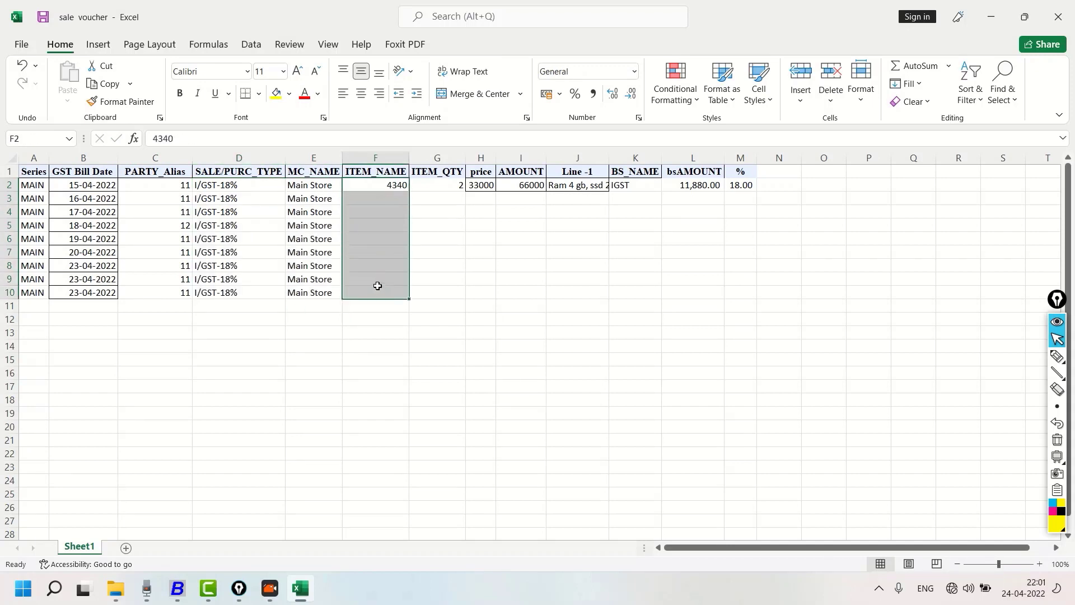
{"action": "key", "text": "ctrl+d"}
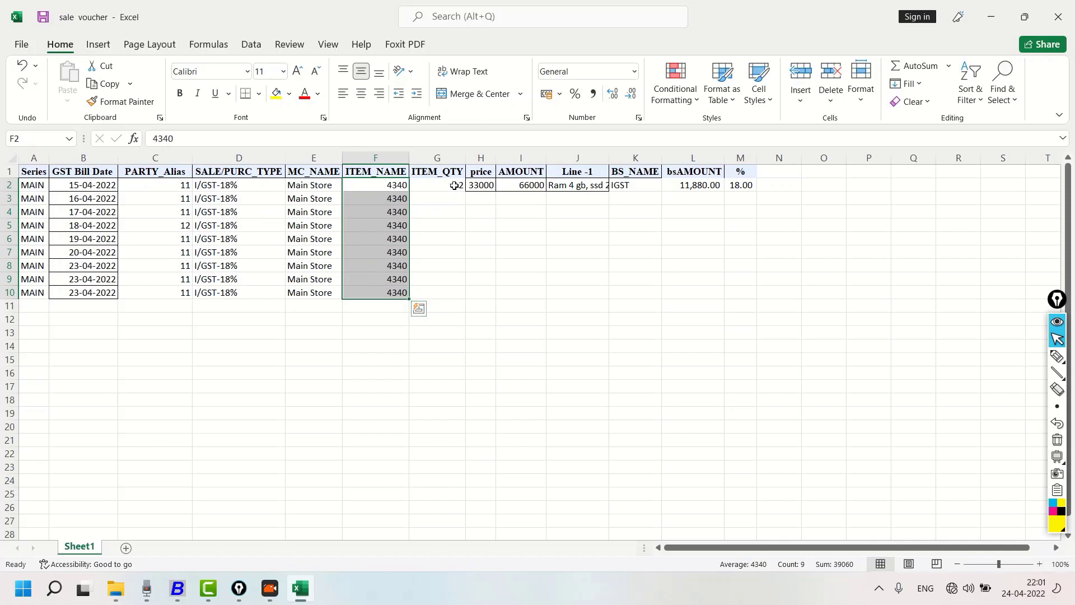
Enter the item quantities 3, 5, 7, 1, 5, 6, 9 and 2 in cells G3 to G10
{"action": "left_click", "coordinate": [455, 186]}
{"action": "mouse_move", "coordinate": [466, 192]}
{"action": "left_mouse_down"}
{"action": "mouse_move", "coordinate": [463, 302]}
{"action": "mouse_move", "coordinate": [454, 188]}
{"action": "left_mouse_up"}
{"action": "left_click", "coordinate": [452, 201]}
{"action": "type", "text": "3"}
{"action": "key", "text": "Return"}
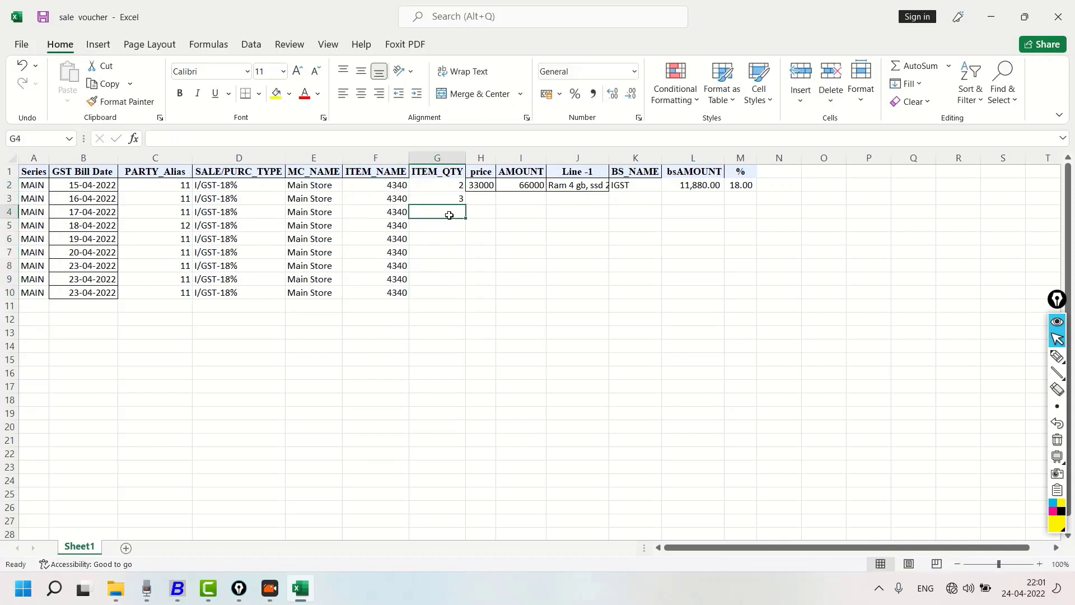
{"action": "type", "text": "5"}
{"action": "key", "text": "Return"}
{"action": "type", "text": "7"}
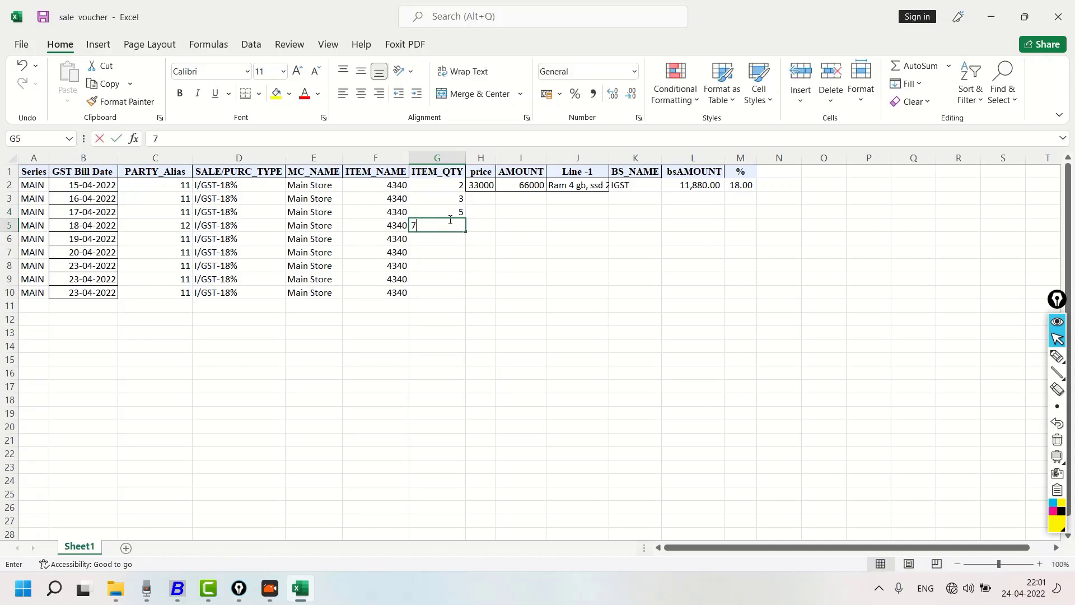
{"action": "key", "text": "Return"}
{"action": "left_click", "coordinate": [436, 276]}
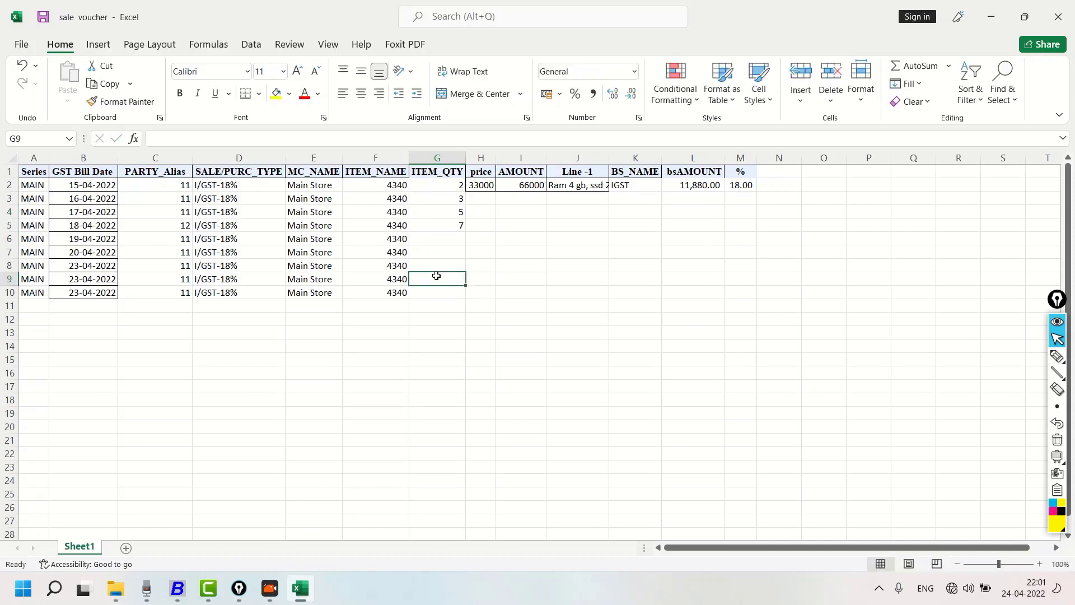
{"action": "type", "text": "8"}
{"action": "key", "text": "Return"}
{"action": "left_click", "coordinate": [437, 239]}
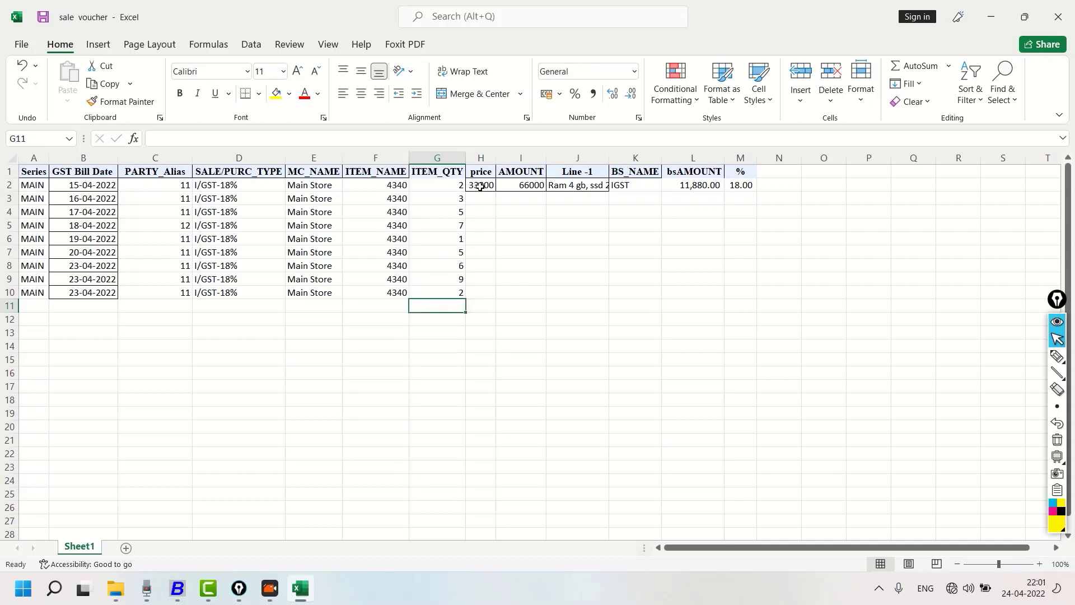
Fill the 33000 price and the AMOUNT formula down to row 10
{"action": "left_click_drag", "start_coordinate": [480, 187], "coordinate": [477, 294]}
{"action": "key", "text": "ctrl+d"}
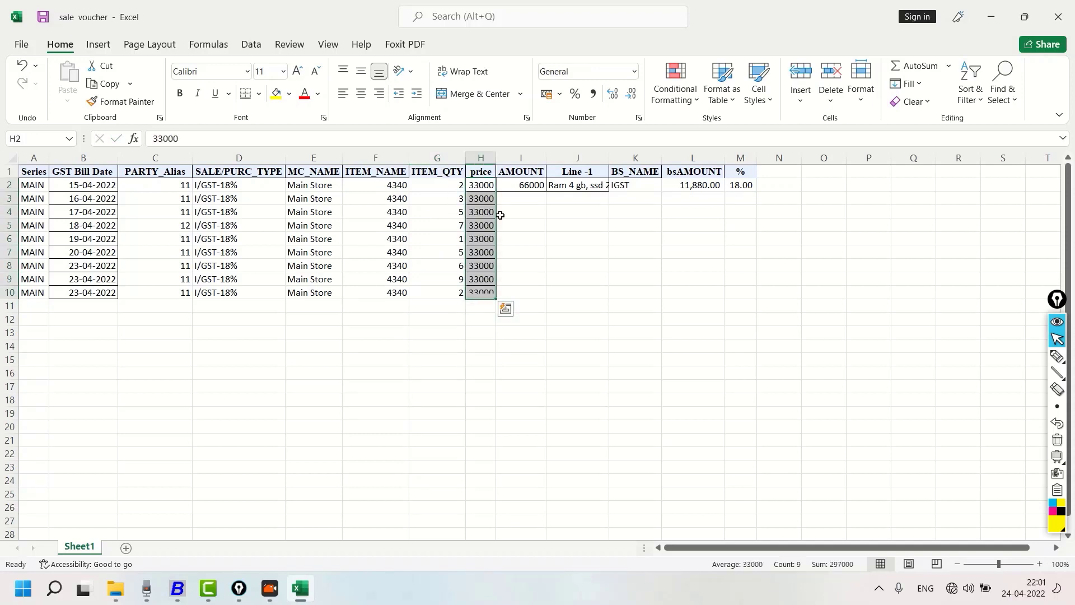
{"action": "left_click_drag", "start_coordinate": [518, 186], "coordinate": [510, 293]}
{"action": "key", "text": "ctrl+d"}
Fill the Line -1 description down to row 10 and widen its column to fit the text
{"action": "left_click_drag", "start_coordinate": [579, 182], "coordinate": [565, 288]}
{"action": "key", "text": "ctrl+d"}
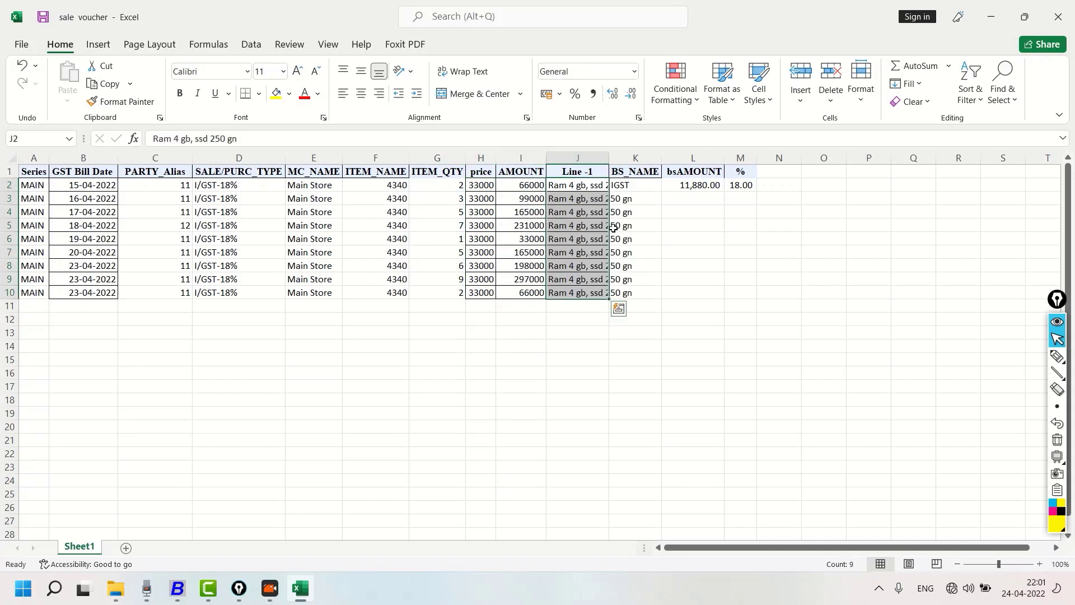
{"action": "double_click", "coordinate": [607, 158]}
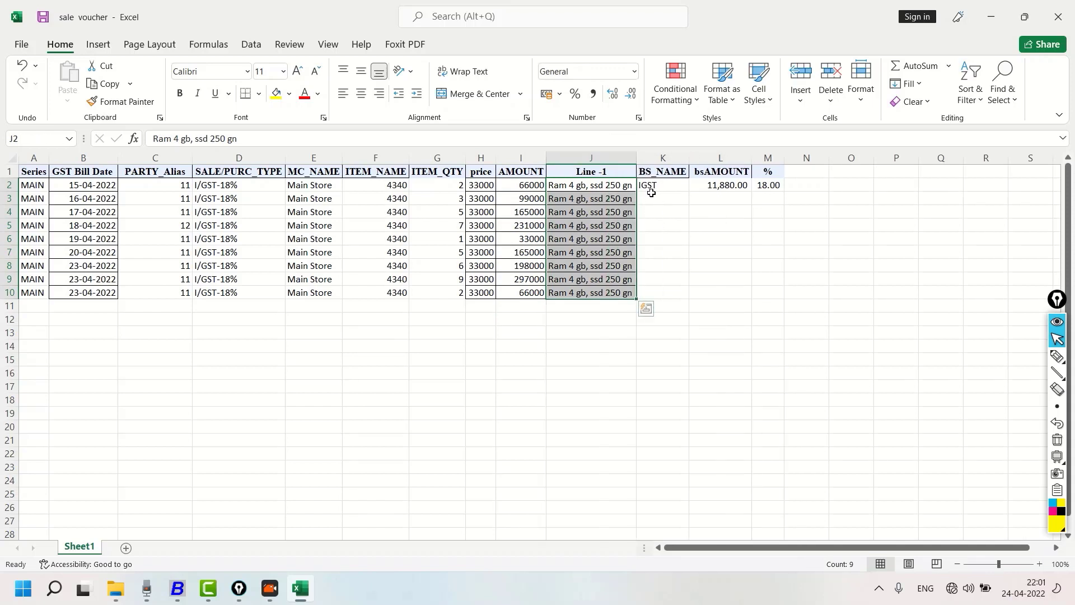
Fill the IGST bill sundry name, the bsAMOUNT formula and the 18% rate down to row 10
{"action": "left_click_drag", "start_coordinate": [648, 185], "coordinate": [644, 291]}
{"action": "key", "text": "ctrl+d"}
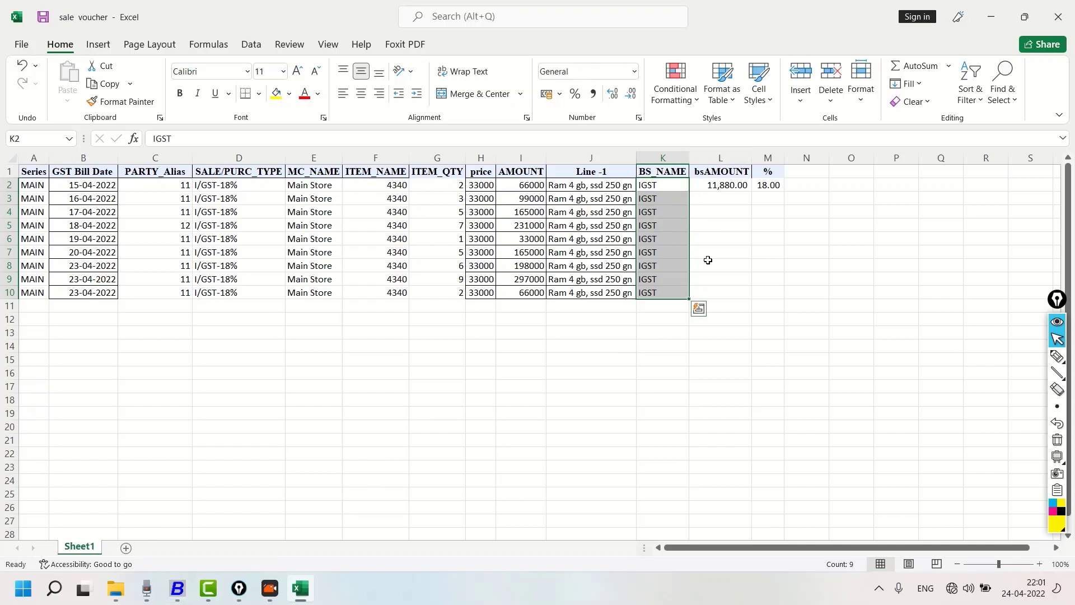
{"action": "left_click", "coordinate": [715, 184]}
{"action": "left_click_drag", "start_coordinate": [751, 191], "coordinate": [756, 291]}
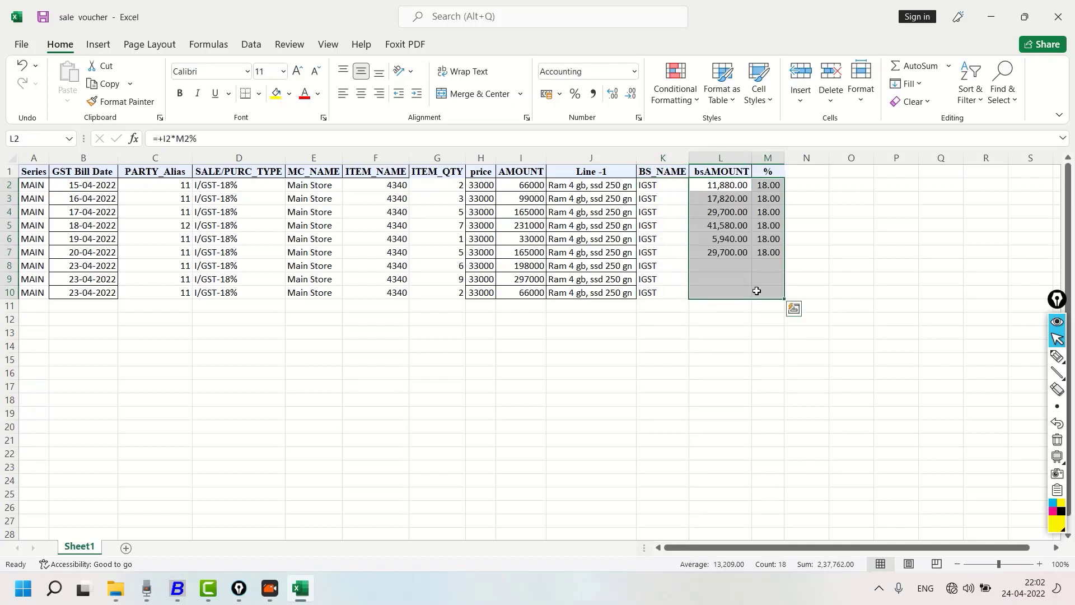
{"action": "left_click", "coordinate": [728, 331]}
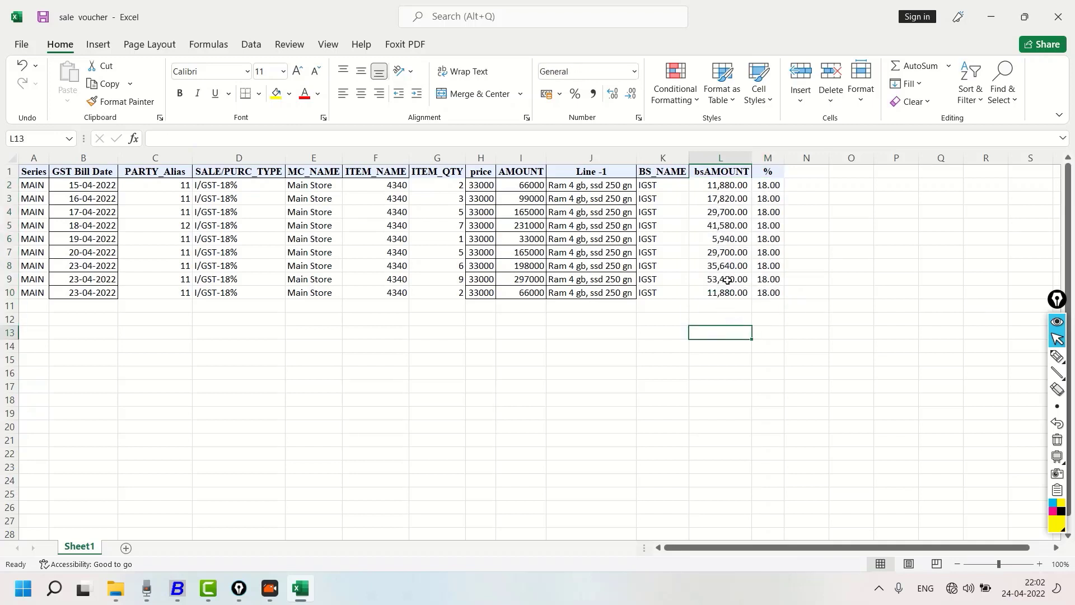
{"action": "left_click", "coordinate": [726, 184]}
{"action": "left_click", "coordinate": [720, 306]}
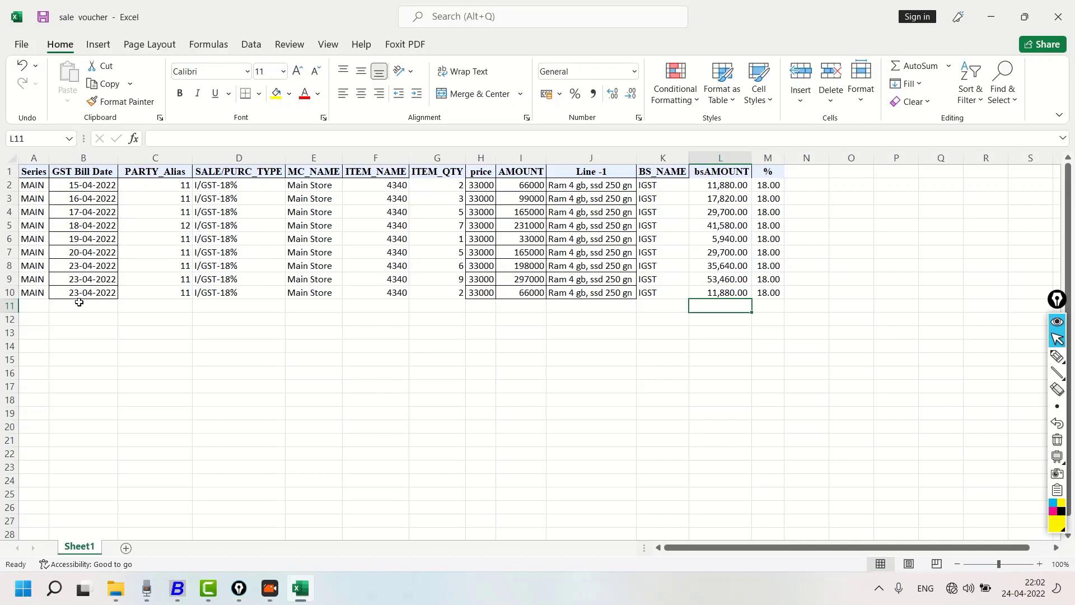
Minimize Excel to return to Busy and open the Import Vouchers From Excel form
{"action": "left_click", "coordinate": [1025, 17]}
{"action": "left_click", "coordinate": [814, 47]}
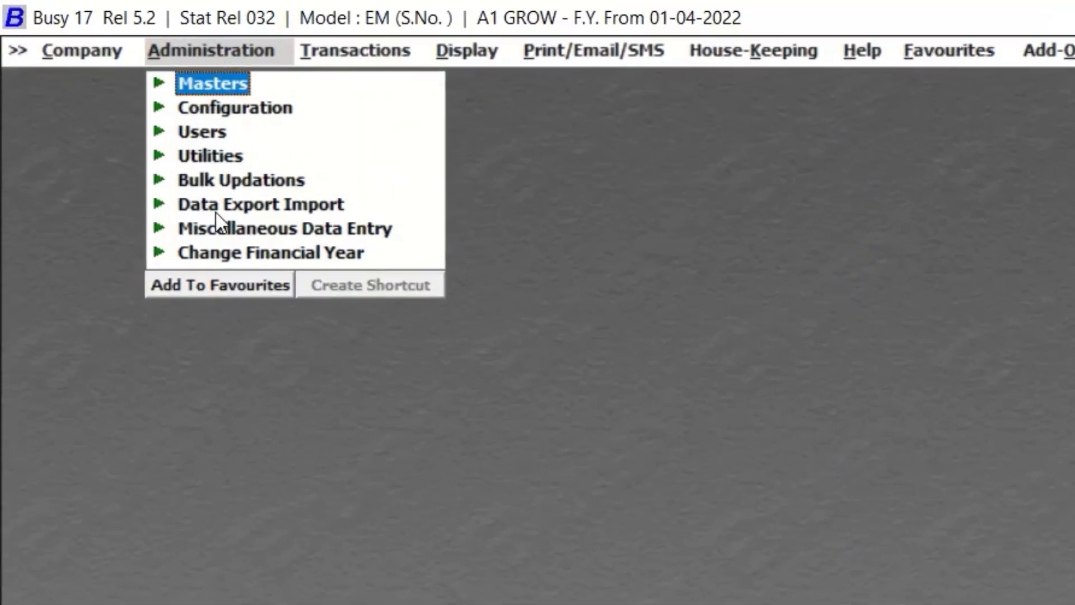
{"action": "left_click", "coordinate": [239, 204]}
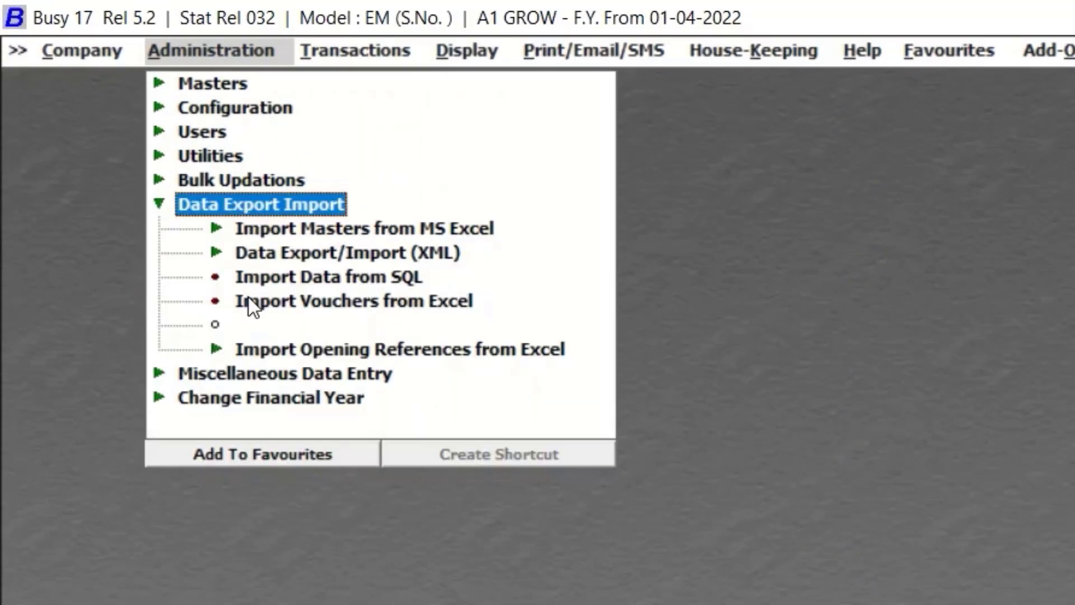
{"action": "left_click", "coordinate": [280, 307]}
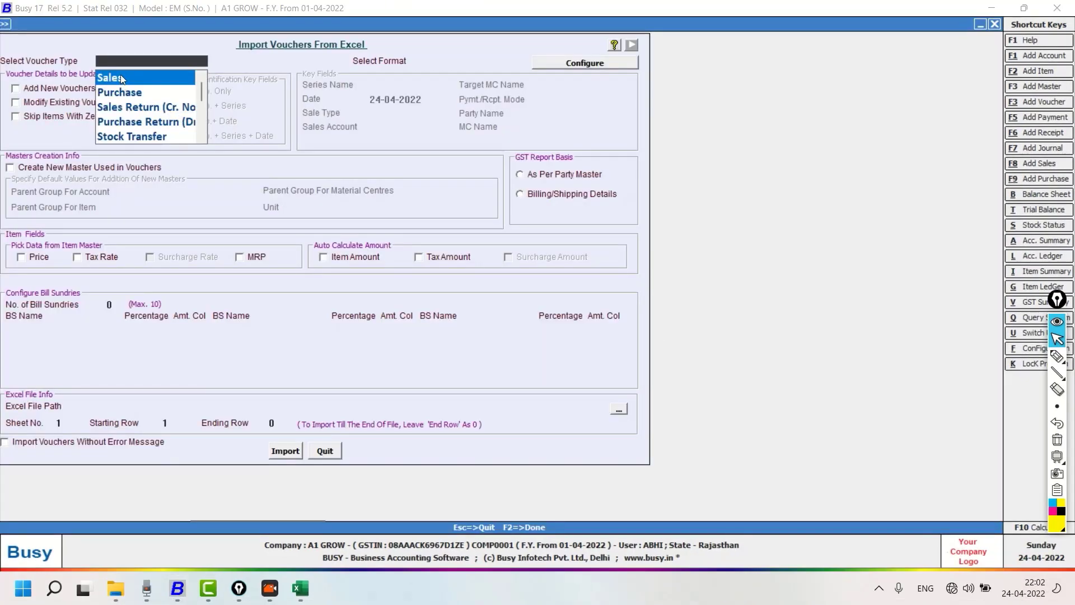
{"action": "scroll", "coordinate": [126, 89], "scroll_direction": "down", "scroll_amount": 3}
{"action": "scroll", "coordinate": [132, 100], "scroll_direction": "up", "scroll_amount": 3}
{"action": "scroll", "coordinate": [133, 104], "scroll_direction": "down", "scroll_amount": 4}
{"action": "scroll", "coordinate": [135, 115], "scroll_direction": "up", "scroll_amount": 1}
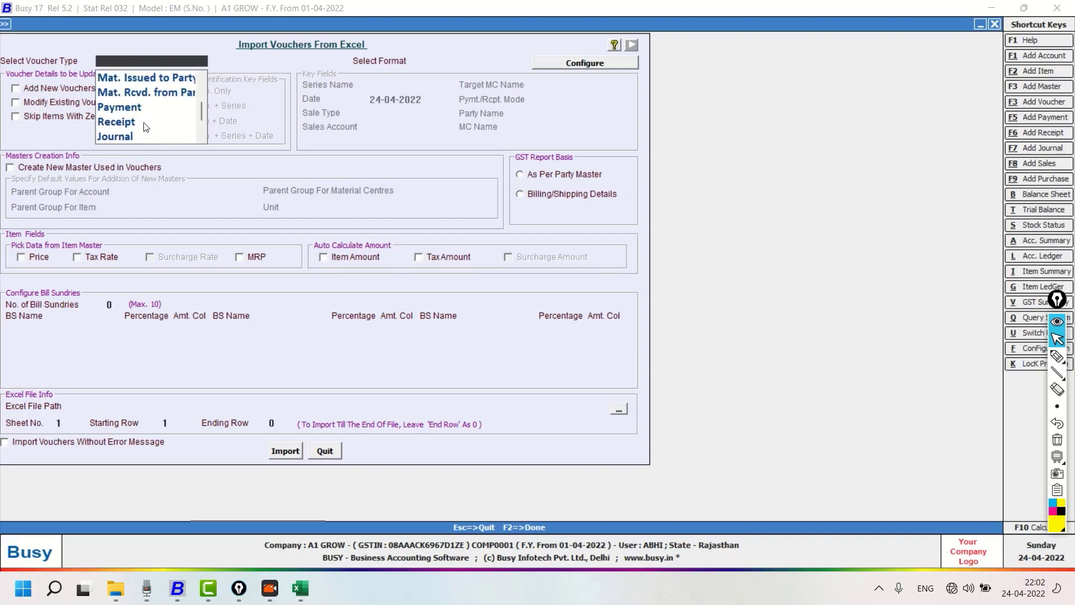
{"action": "left_click", "coordinate": [1057, 357]}
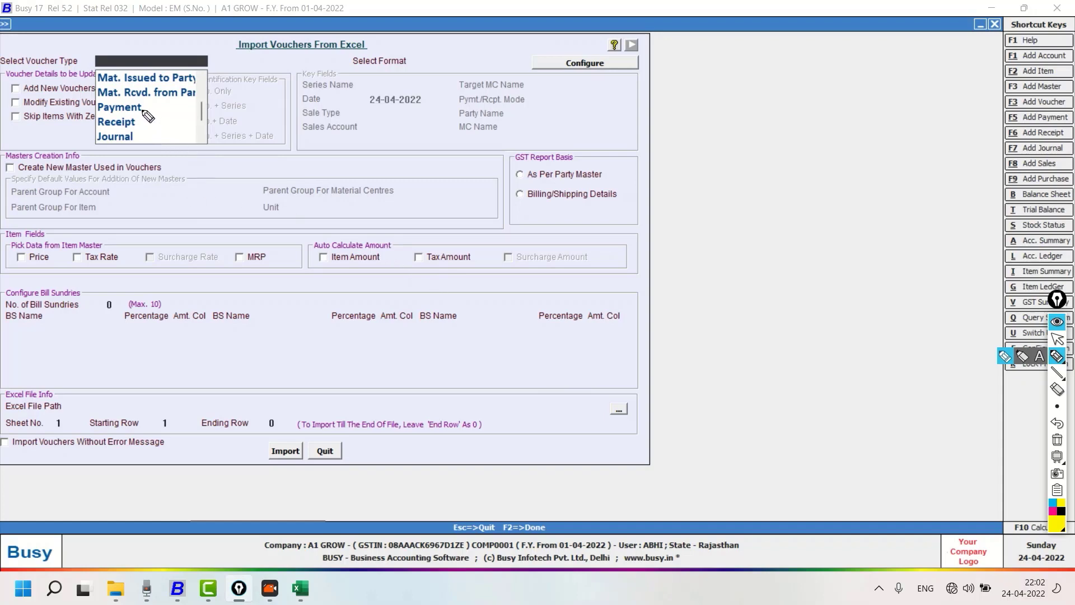
{"action": "left_click_drag", "start_coordinate": [144, 112], "coordinate": [180, 97]}
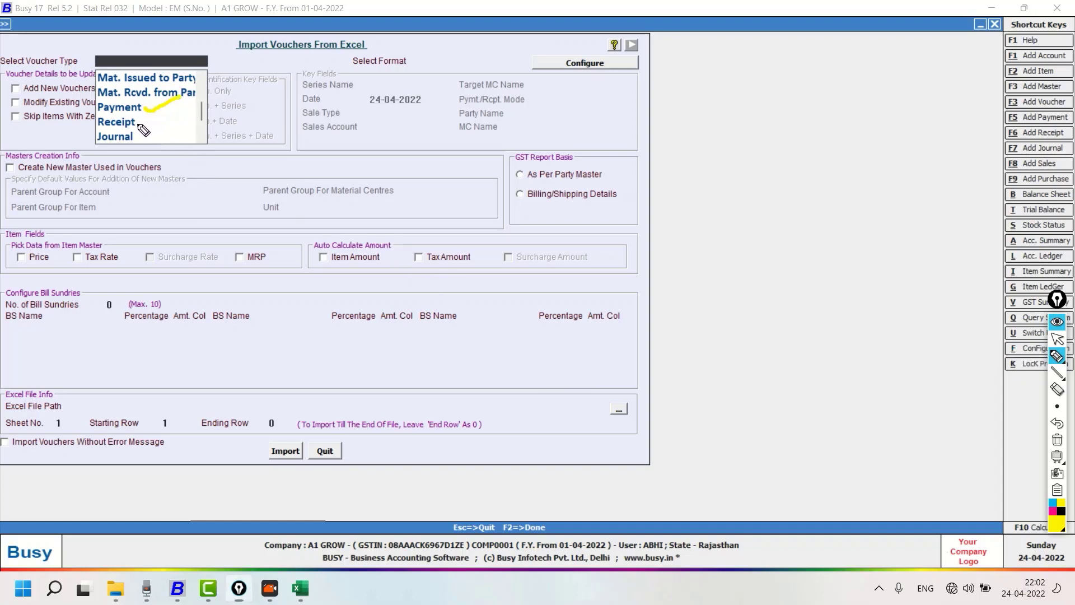
{"action": "left_click_drag", "start_coordinate": [138, 126], "coordinate": [165, 113]}
{"action": "mouse_move", "coordinate": [187, 180]}
{"action": "left_mouse_down"}
{"action": "mouse_move", "coordinate": [180, 227]}
{"action": "mouse_move", "coordinate": [197, 196]}
{"action": "mouse_move", "coordinate": [226, 212]}
{"action": "mouse_move", "coordinate": [236, 195]}
{"action": "mouse_move", "coordinate": [287, 173]}
{"action": "mouse_move", "coordinate": [293, 122]}
{"action": "mouse_move", "coordinate": [311, 147]}
{"action": "left_mouse_up"}
{"action": "left_click_drag", "start_coordinate": [307, 161], "coordinate": [345, 162]}
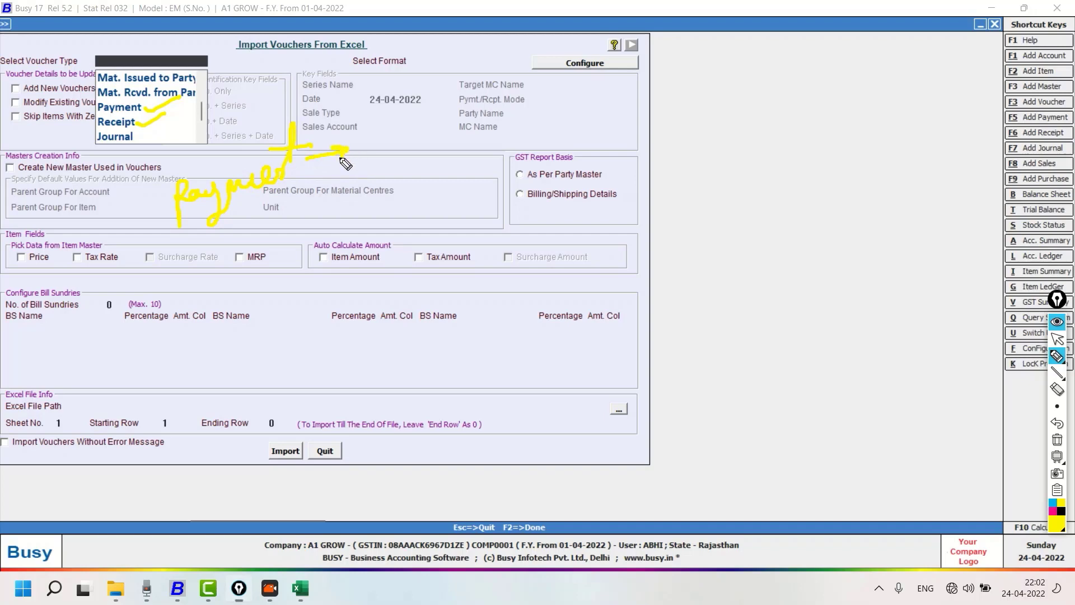
{"action": "mouse_move", "coordinate": [246, 274]}
{"action": "left_mouse_down"}
{"action": "mouse_move", "coordinate": [255, 306]}
{"action": "mouse_move", "coordinate": [306, 280]}
{"action": "left_mouse_up"}
{"action": "mouse_move", "coordinate": [330, 246]}
{"action": "left_mouse_down"}
{"action": "mouse_move", "coordinate": [335, 273]}
{"action": "mouse_move", "coordinate": [434, 245]}
{"action": "left_mouse_up"}
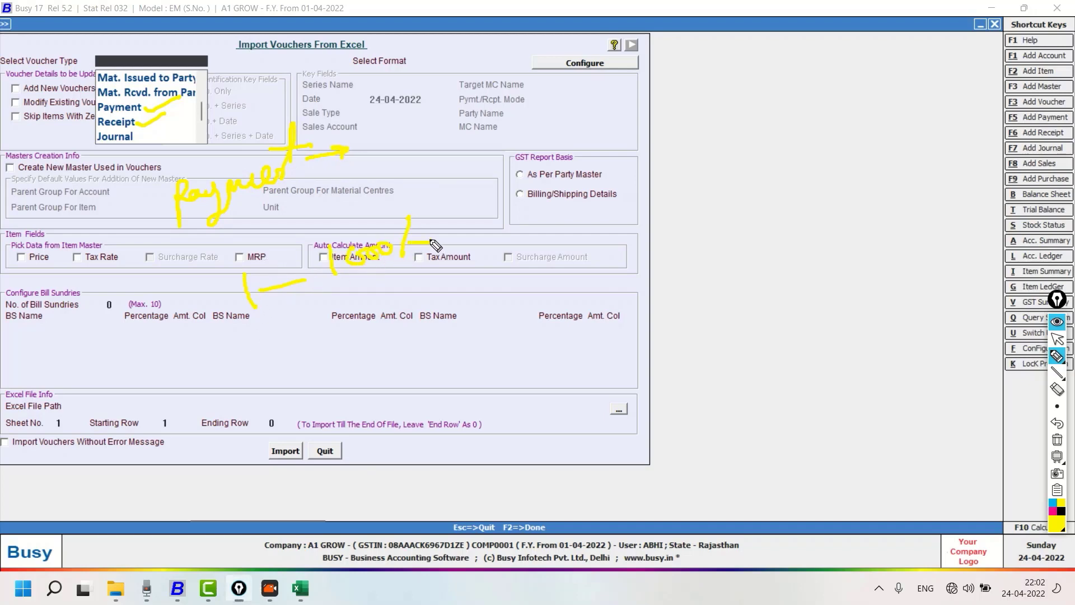
{"action": "mouse_move", "coordinate": [290, 321]}
{"action": "left_mouse_down"}
{"action": "mouse_move", "coordinate": [301, 344]}
{"action": "mouse_move", "coordinate": [324, 349]}
{"action": "mouse_move", "coordinate": [352, 307]}
{"action": "mouse_move", "coordinate": [379, 319]}
{"action": "mouse_move", "coordinate": [435, 307]}
{"action": "mouse_move", "coordinate": [461, 283]}
{"action": "mouse_move", "coordinate": [446, 302]}
{"action": "mouse_move", "coordinate": [505, 301]}
{"action": "mouse_move", "coordinate": [542, 259]}
{"action": "mouse_move", "coordinate": [548, 287]}
{"action": "left_mouse_up"}
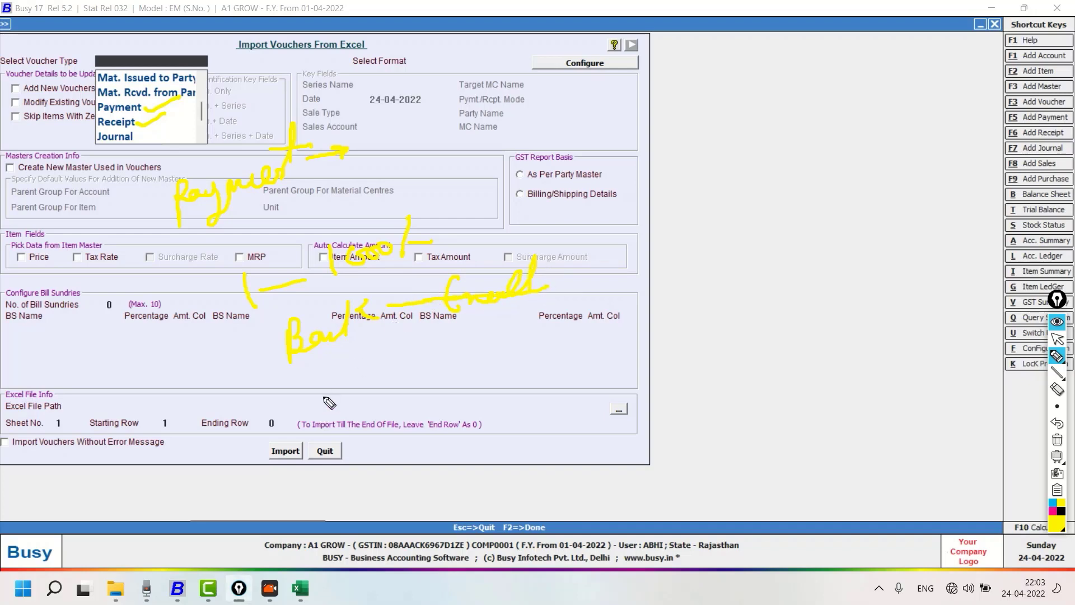
{"action": "mouse_move", "coordinate": [330, 402]}
{"action": "left_mouse_down"}
{"action": "mouse_move", "coordinate": [439, 360]}
{"action": "mouse_move", "coordinate": [491, 371]}
{"action": "mouse_move", "coordinate": [427, 438]}
{"action": "mouse_move", "coordinate": [499, 412]}
{"action": "mouse_move", "coordinate": [578, 413]}
{"action": "left_mouse_up"}
{"action": "left_click_drag", "start_coordinate": [494, 428], "coordinate": [560, 429]}
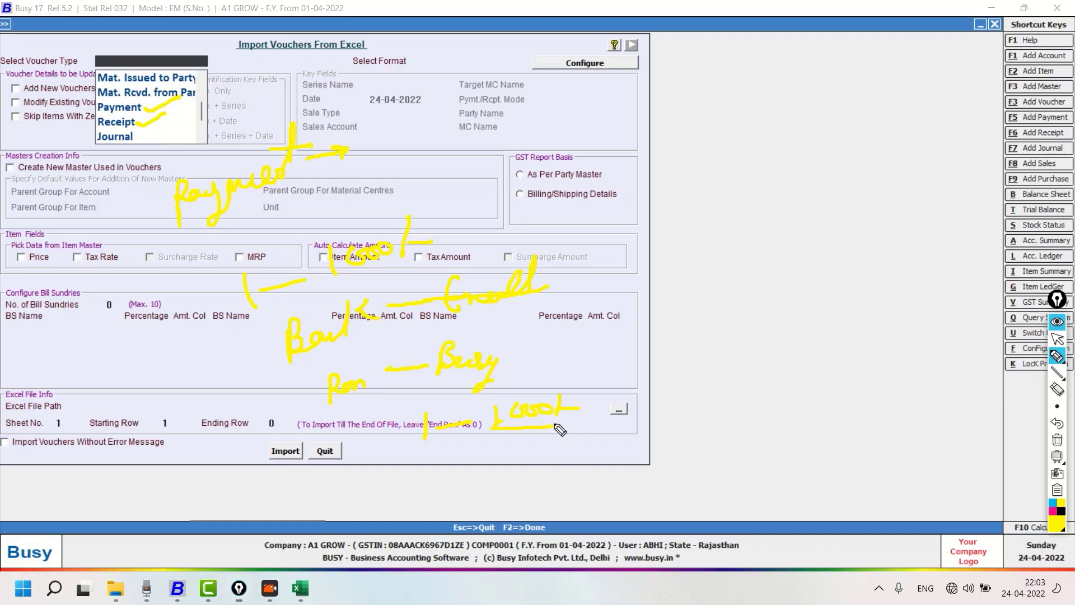
{"action": "mouse_move", "coordinate": [567, 380]}
{"action": "left_mouse_down"}
{"action": "mouse_move", "coordinate": [603, 360]}
{"action": "mouse_move", "coordinate": [598, 383]}
{"action": "left_mouse_up"}
{"action": "left_click_drag", "start_coordinate": [595, 369], "coordinate": [628, 370]}
{"action": "left_click_drag", "start_coordinate": [622, 371], "coordinate": [650, 357]}
{"action": "mouse_move", "coordinate": [670, 337]}
{"action": "left_mouse_down"}
{"action": "mouse_move", "coordinate": [665, 356]}
{"action": "mouse_move", "coordinate": [722, 336]}
{"action": "mouse_move", "coordinate": [750, 345]}
{"action": "left_mouse_up"}
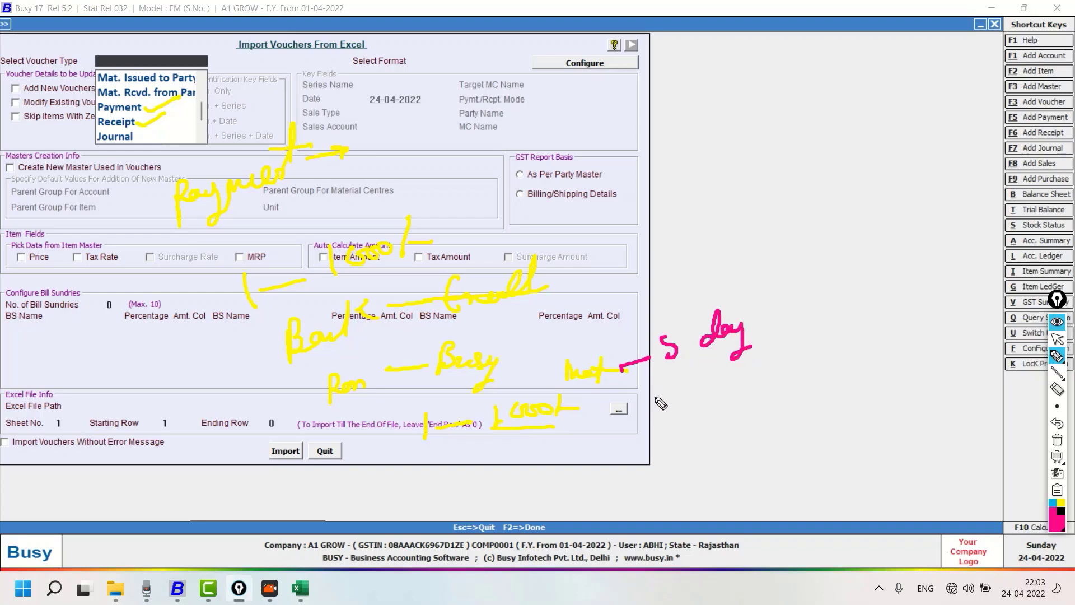
{"action": "left_click_drag", "start_coordinate": [651, 397], "coordinate": [678, 392]}
{"action": "mouse_move", "coordinate": [694, 376]}
{"action": "left_mouse_down"}
{"action": "mouse_move", "coordinate": [690, 395]}
{"action": "mouse_move", "coordinate": [772, 366]}
{"action": "mouse_move", "coordinate": [762, 367]}
{"action": "left_mouse_up"}
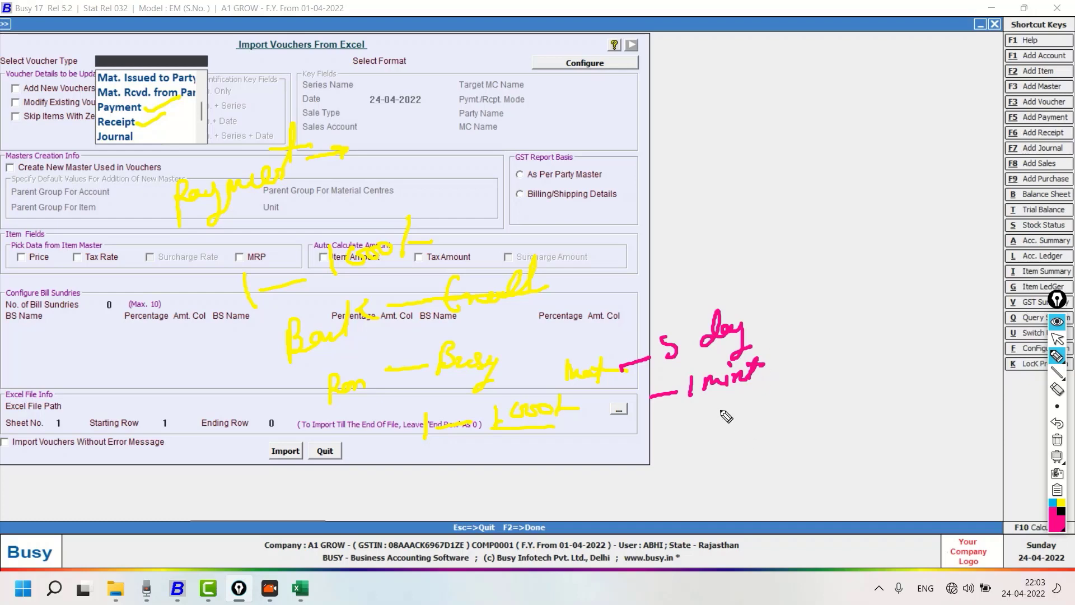
{"action": "mouse_move", "coordinate": [718, 396]}
{"action": "left_mouse_down"}
{"action": "mouse_move", "coordinate": [723, 431]}
{"action": "mouse_move", "coordinate": [802, 415]}
{"action": "left_mouse_up"}
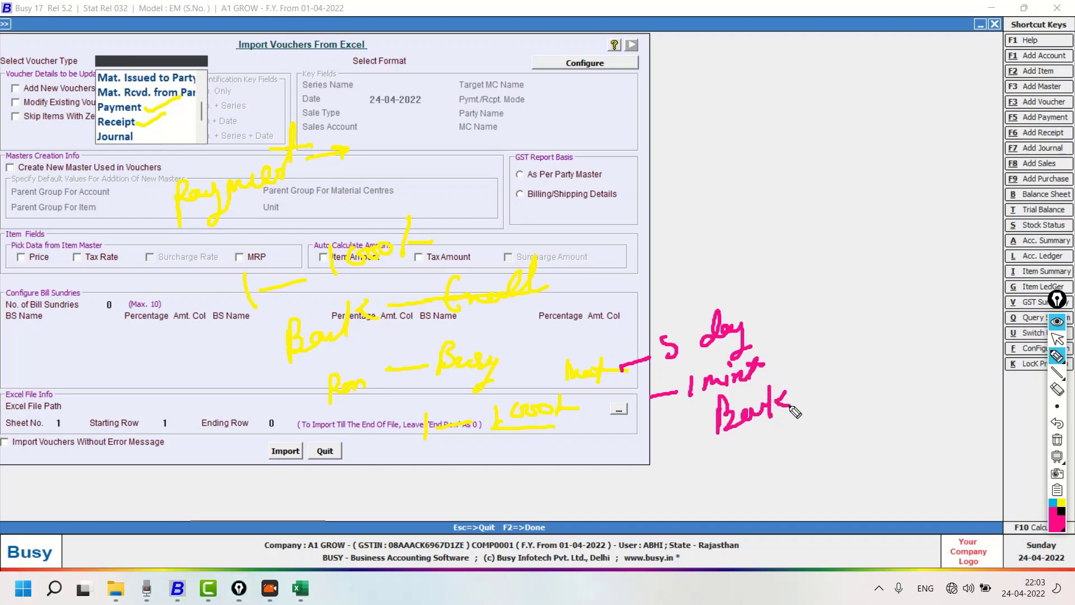
{"action": "mouse_move", "coordinate": [712, 447]}
{"action": "left_mouse_down"}
{"action": "mouse_move", "coordinate": [809, 424]}
{"action": "mouse_move", "coordinate": [816, 406]}
{"action": "mouse_move", "coordinate": [869, 401]}
{"action": "mouse_move", "coordinate": [857, 398]}
{"action": "mouse_move", "coordinate": [874, 418]}
{"action": "mouse_move", "coordinate": [933, 408]}
{"action": "left_mouse_up"}
{"action": "mouse_move", "coordinate": [815, 448]}
{"action": "left_mouse_down"}
{"action": "mouse_move", "coordinate": [945, 425]}
{"action": "mouse_move", "coordinate": [838, 465]}
{"action": "mouse_move", "coordinate": [930, 447]}
{"action": "mouse_move", "coordinate": [820, 438]}
{"action": "left_mouse_up"}
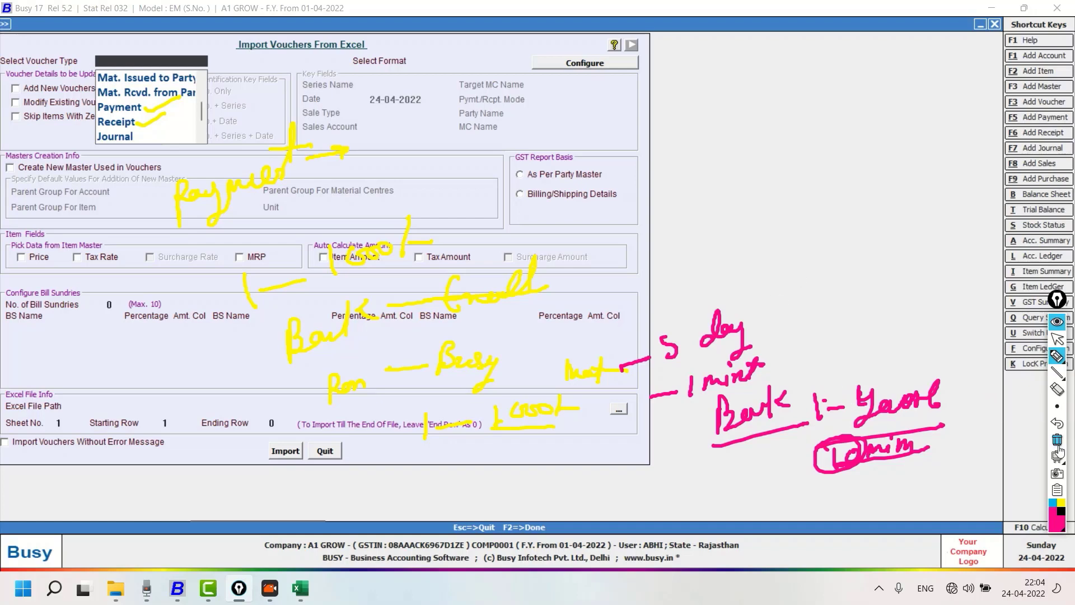
{"action": "left_click", "coordinate": [1058, 442]}
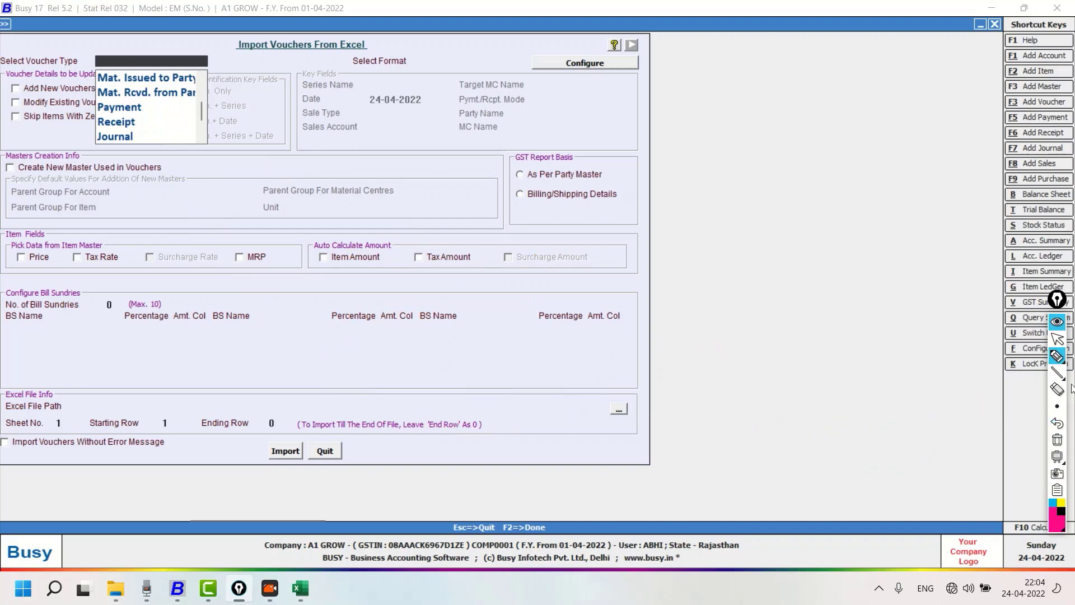
{"action": "left_click", "coordinate": [1057, 339]}
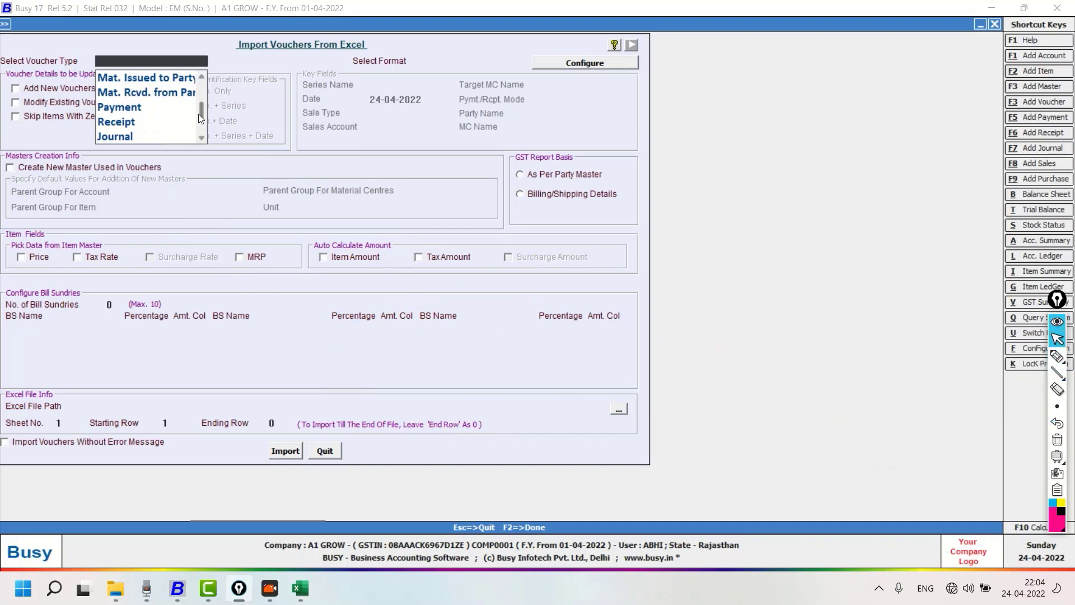
Choose the Sales voucher type with the A1 format and open the format configuration for importing vouchers
{"action": "left_click_drag", "start_coordinate": [199, 114], "coordinate": [200, 82]}
{"action": "left_click", "coordinate": [179, 78]}
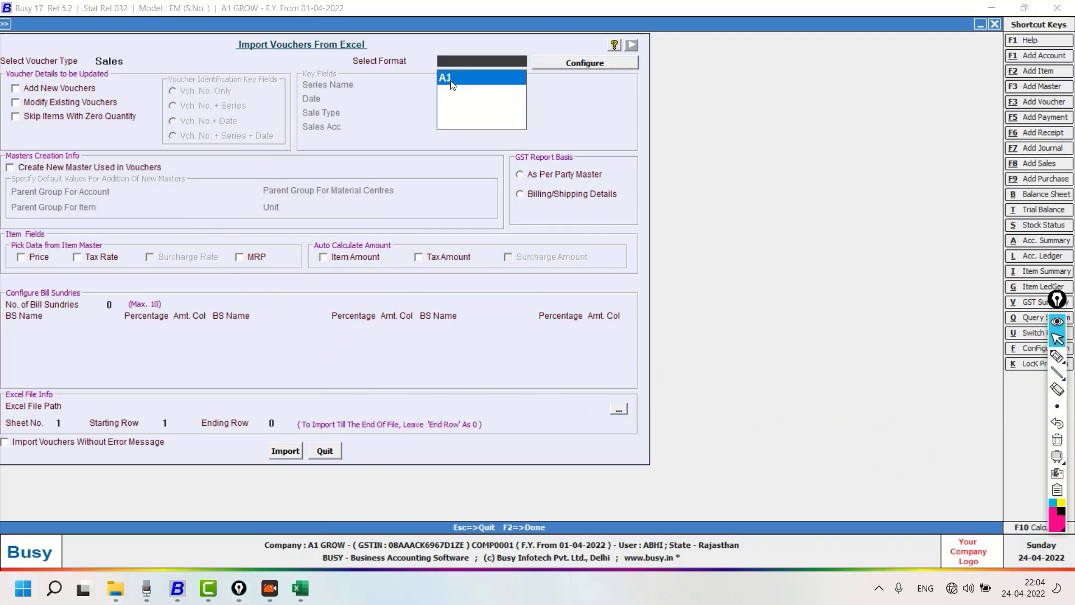
{"action": "left_click", "coordinate": [452, 79]}
{"action": "left_click", "coordinate": [561, 62]}
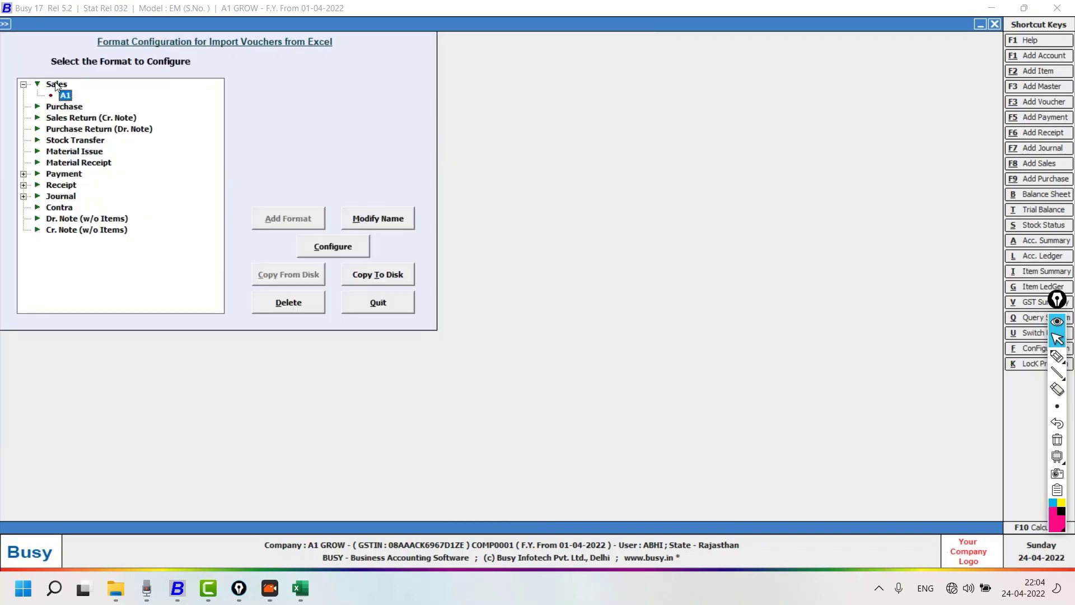
{"action": "left_click", "coordinate": [57, 84]}
{"action": "left_click", "coordinate": [277, 219]}
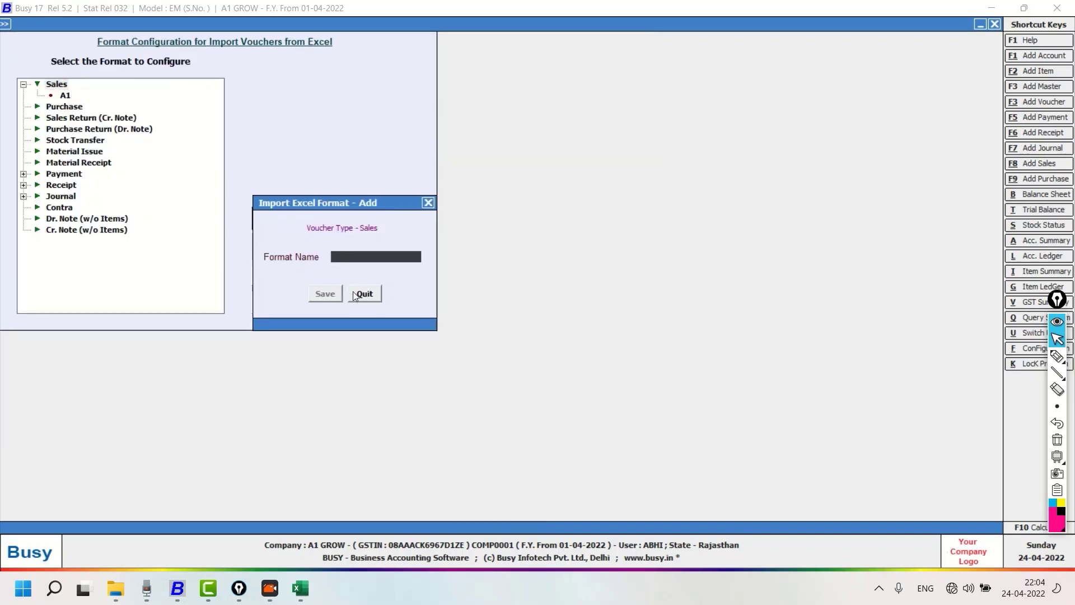
{"action": "left_click", "coordinate": [368, 297]}
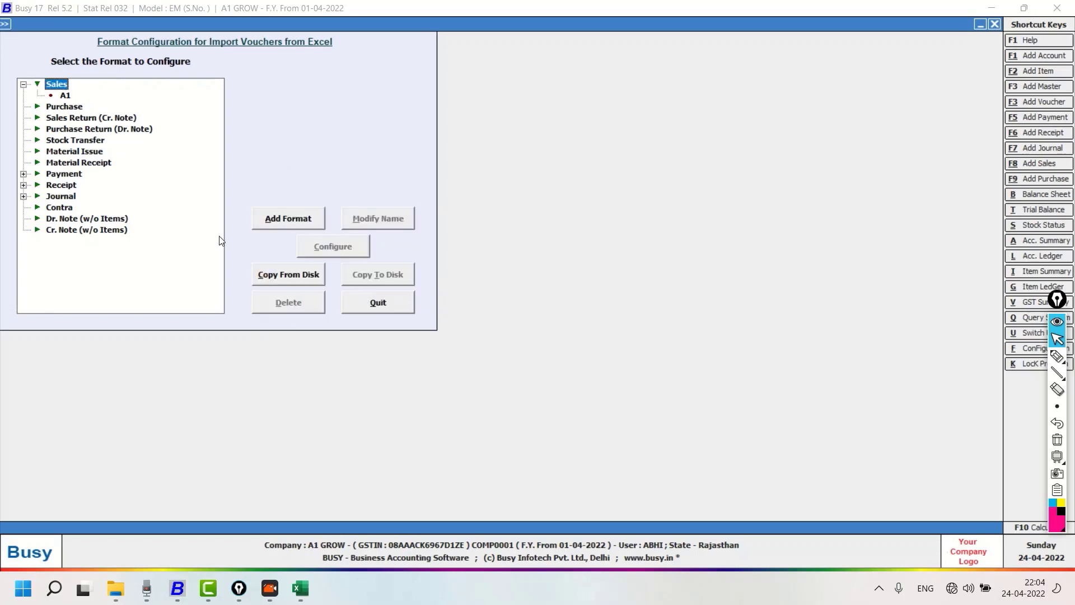
Open the column configuration of the A1 format under Sales
{"action": "left_click", "coordinate": [64, 96]}
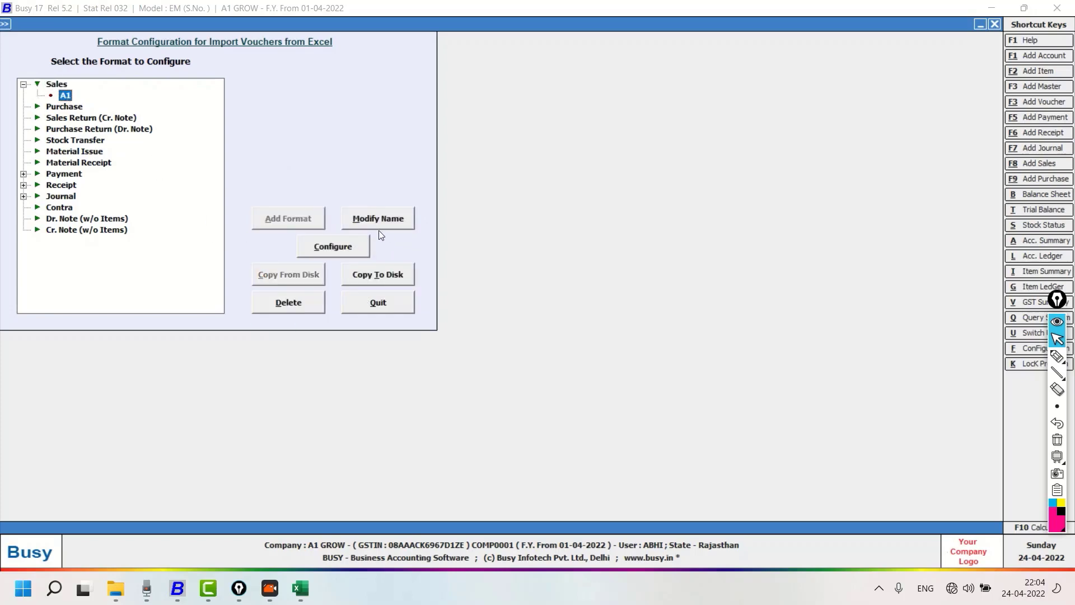
{"action": "left_click", "coordinate": [343, 246]}
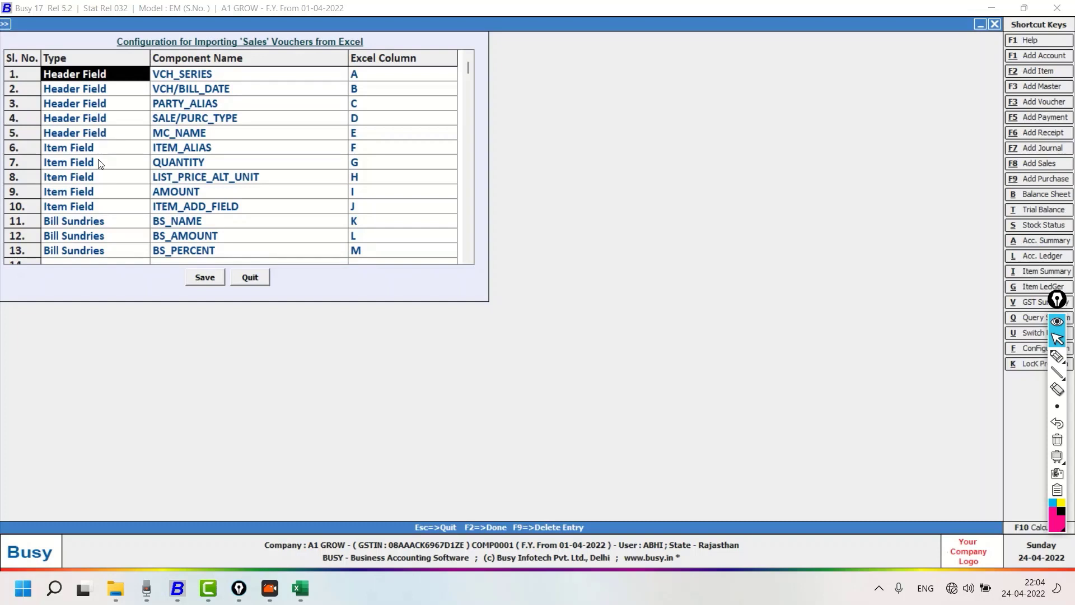
Switch to the sale voucher workbook in Excel, arrange its widened window below Busy's column mapping list, and select the header row
{"action": "left_click", "coordinate": [303, 591]}
{"action": "left_click_drag", "start_coordinate": [681, 56], "coordinate": [692, 279]}
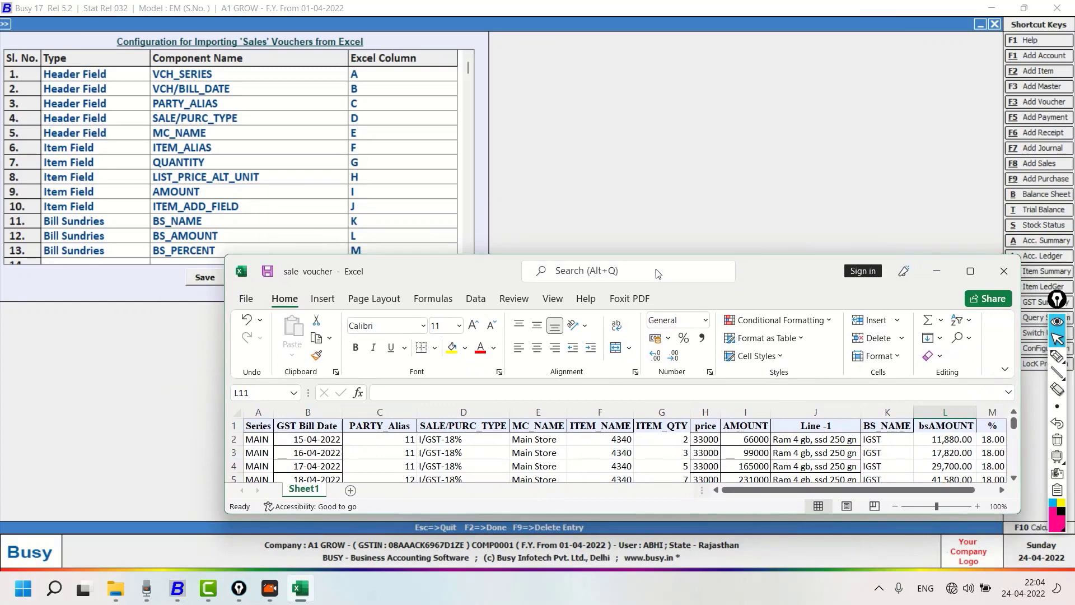
{"action": "left_click_drag", "start_coordinate": [762, 276], "coordinate": [615, 285]}
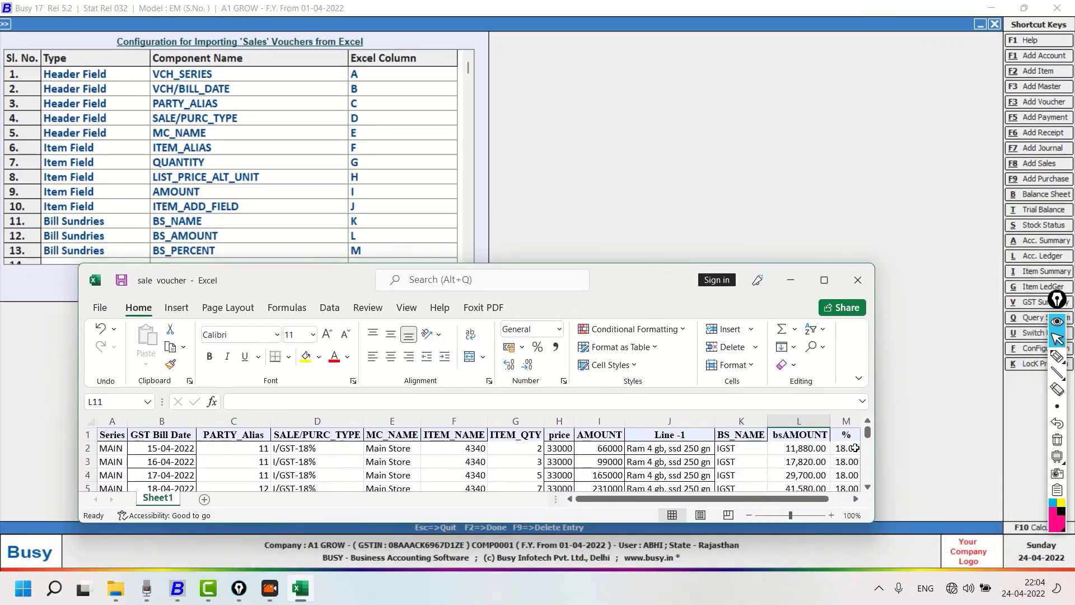
{"action": "left_click_drag", "start_coordinate": [875, 458], "coordinate": [962, 458]}
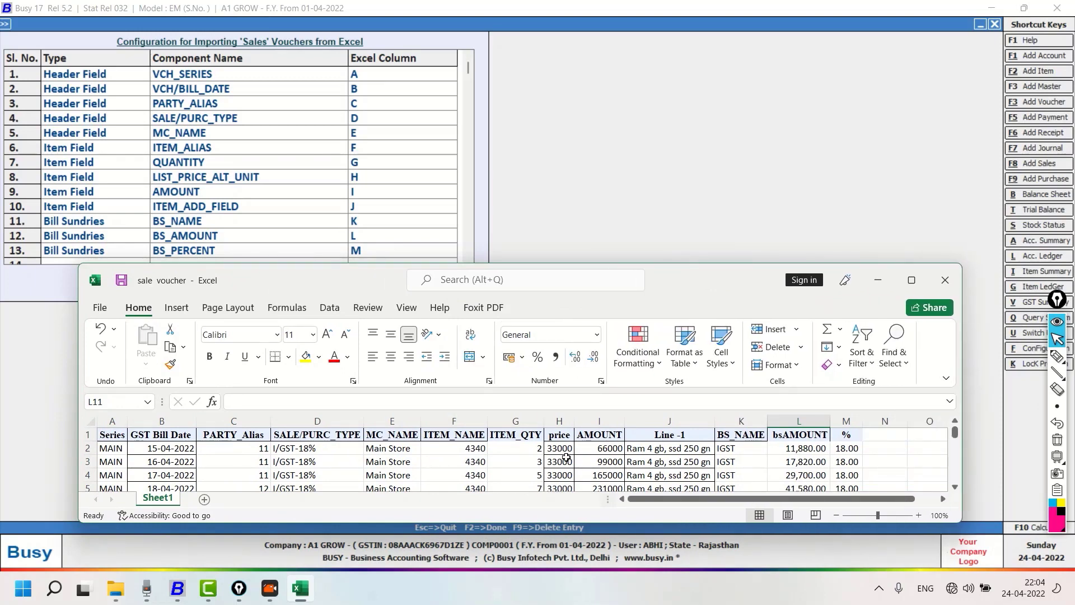
{"action": "left_click", "coordinate": [88, 434]}
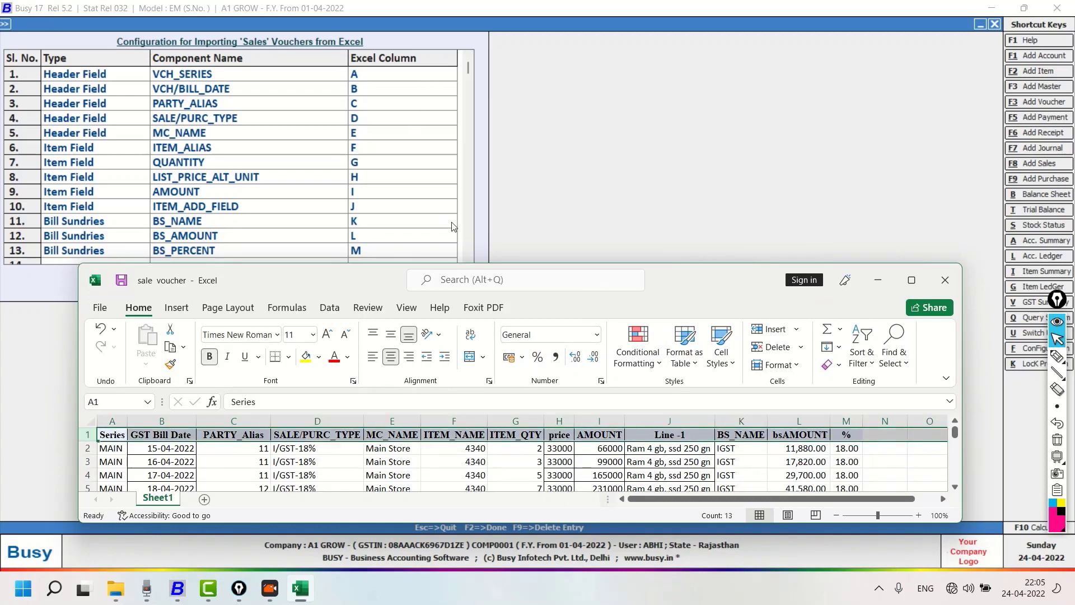
{"action": "left_click_drag", "start_coordinate": [680, 292], "coordinate": [677, 306]}
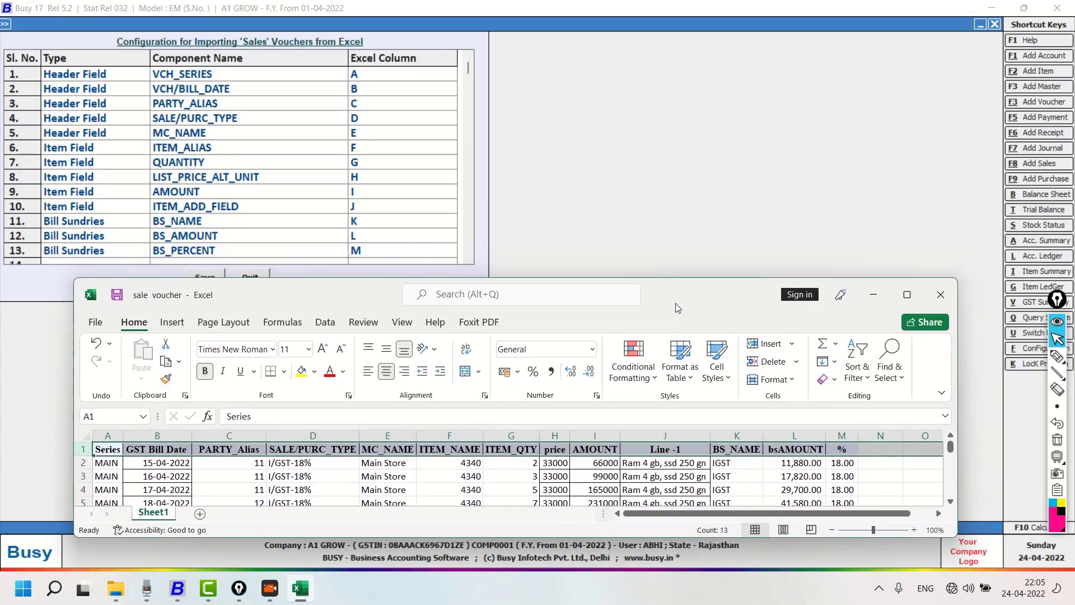
Compare the header field mappings from VCH_SERIES to MC_NAME with columns A to E of the sale voucher sheet
{"action": "left_click", "coordinate": [1057, 356]}
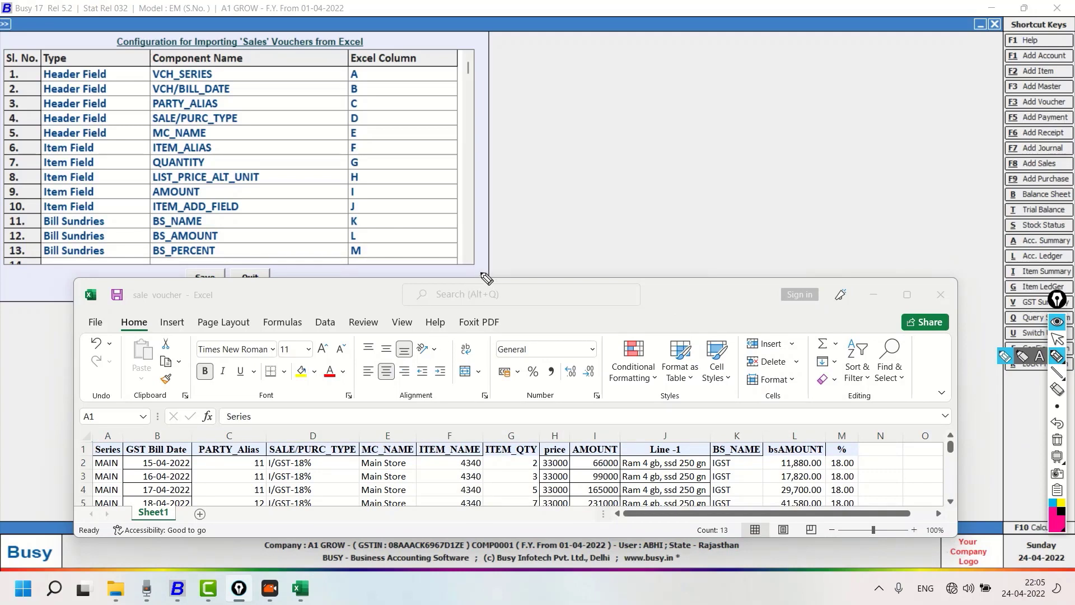
{"action": "left_click_drag", "start_coordinate": [368, 56], "coordinate": [405, 33]}
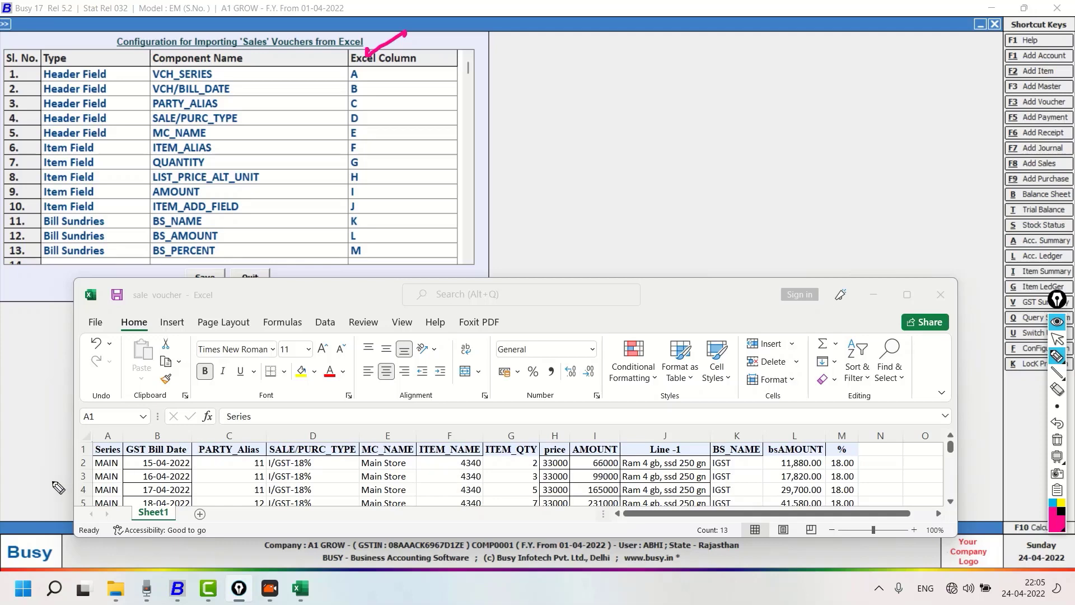
{"action": "left_click_drag", "start_coordinate": [103, 434], "coordinate": [138, 426]}
{"action": "left_click_drag", "start_coordinate": [207, 433], "coordinate": [302, 425]}
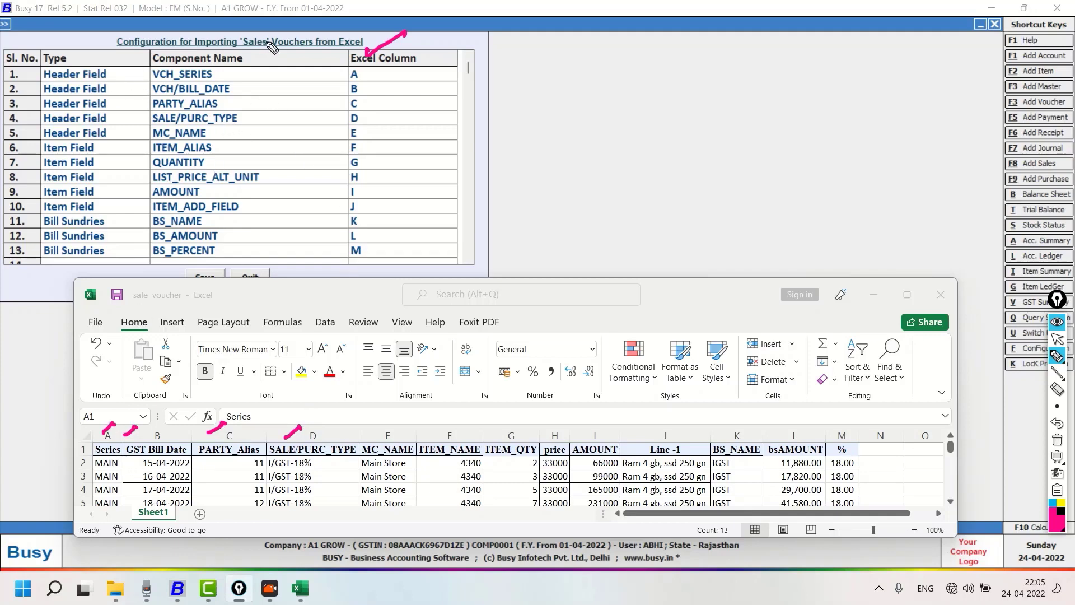
{"action": "left_click_drag", "start_coordinate": [226, 73], "coordinate": [237, 70]}
{"action": "left_click_drag", "start_coordinate": [363, 73], "coordinate": [399, 62]}
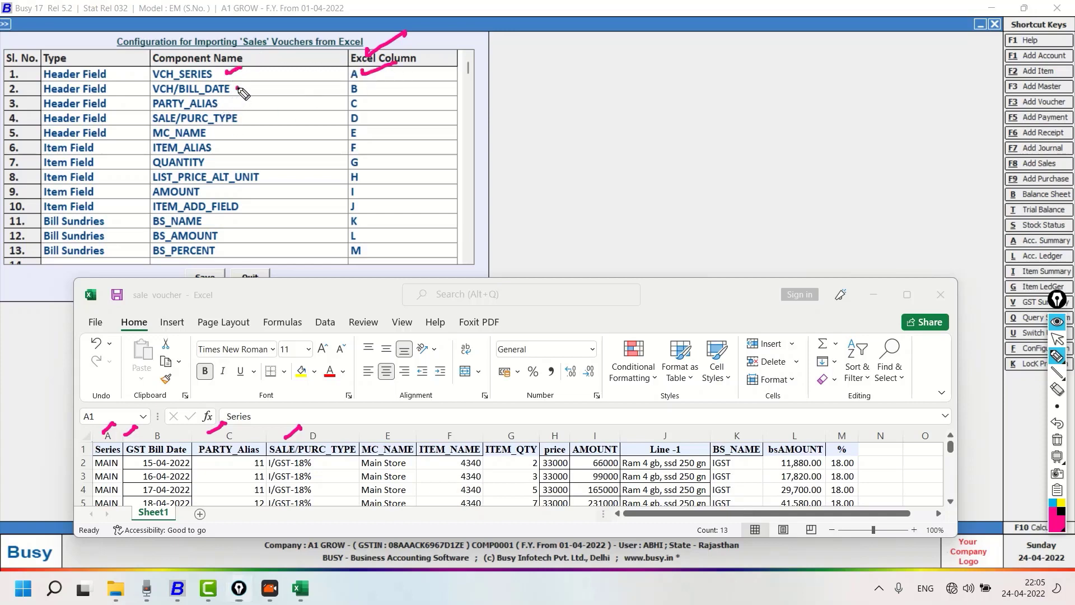
{"action": "left_click_drag", "start_coordinate": [238, 89], "coordinate": [253, 85]}
{"action": "left_click_drag", "start_coordinate": [367, 91], "coordinate": [391, 83]}
{"action": "left_click_drag", "start_coordinate": [162, 440], "coordinate": [183, 431]}
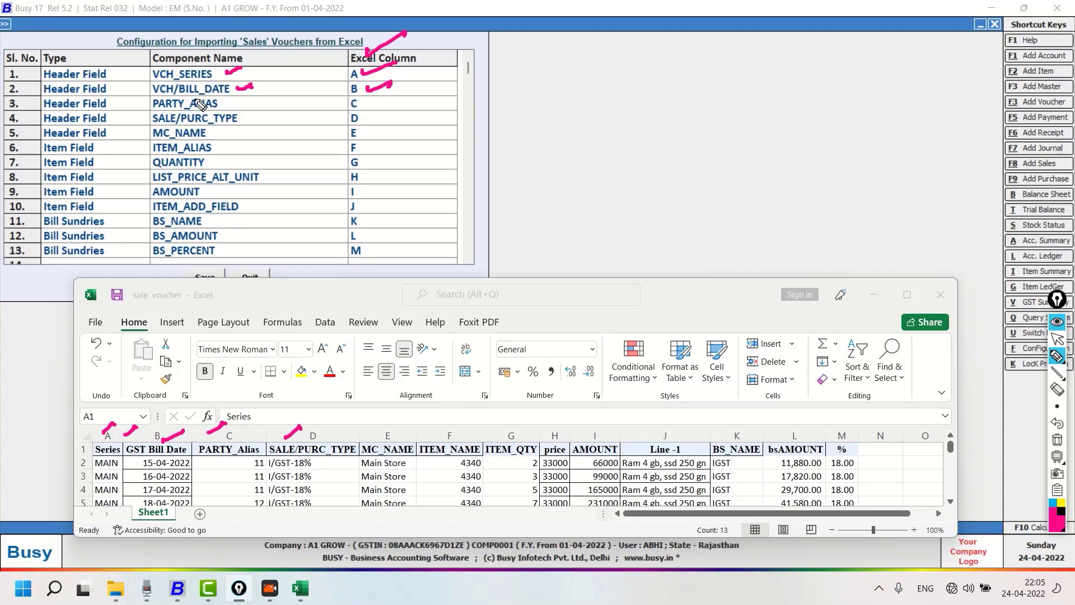
{"action": "left_click_drag", "start_coordinate": [366, 101], "coordinate": [407, 102]}
{"action": "left_click_drag", "start_coordinate": [251, 119], "coordinate": [283, 116]}
{"action": "left_click_drag", "start_coordinate": [284, 358], "coordinate": [291, 390]}
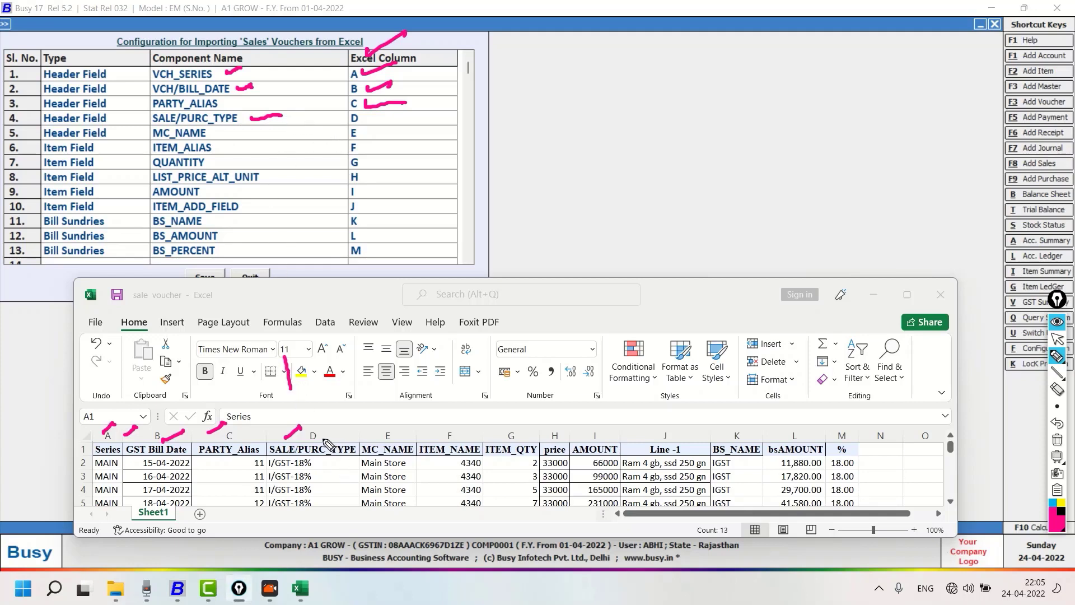
{"action": "left_click_drag", "start_coordinate": [320, 440], "coordinate": [336, 424]}
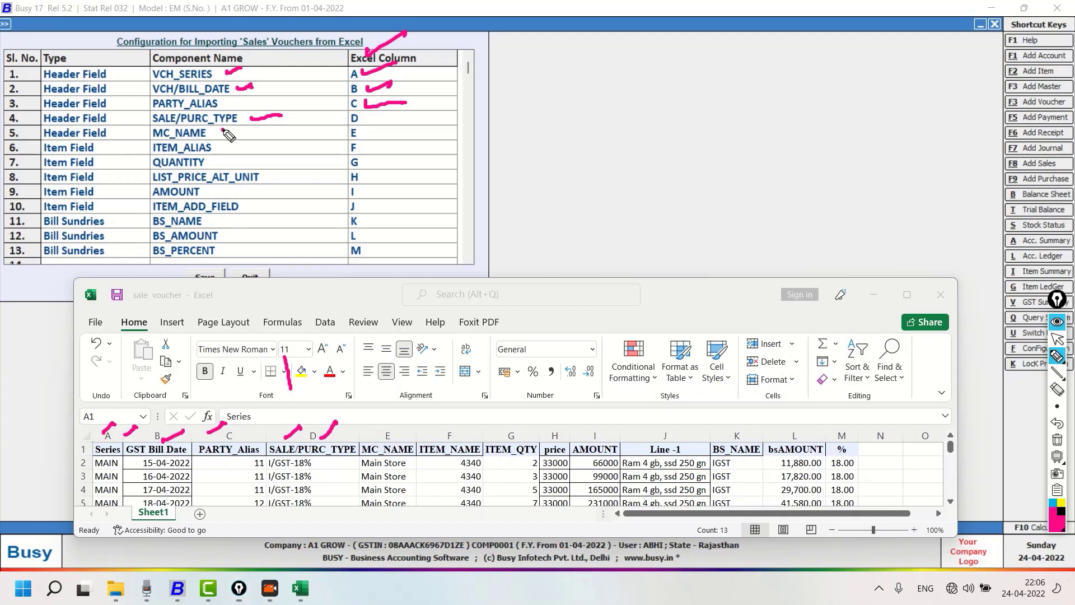
{"action": "left_click_drag", "start_coordinate": [223, 133], "coordinate": [246, 125]}
{"action": "left_click_drag", "start_coordinate": [359, 132], "coordinate": [382, 129]}
{"action": "left_click_drag", "start_coordinate": [401, 433], "coordinate": [449, 423]}
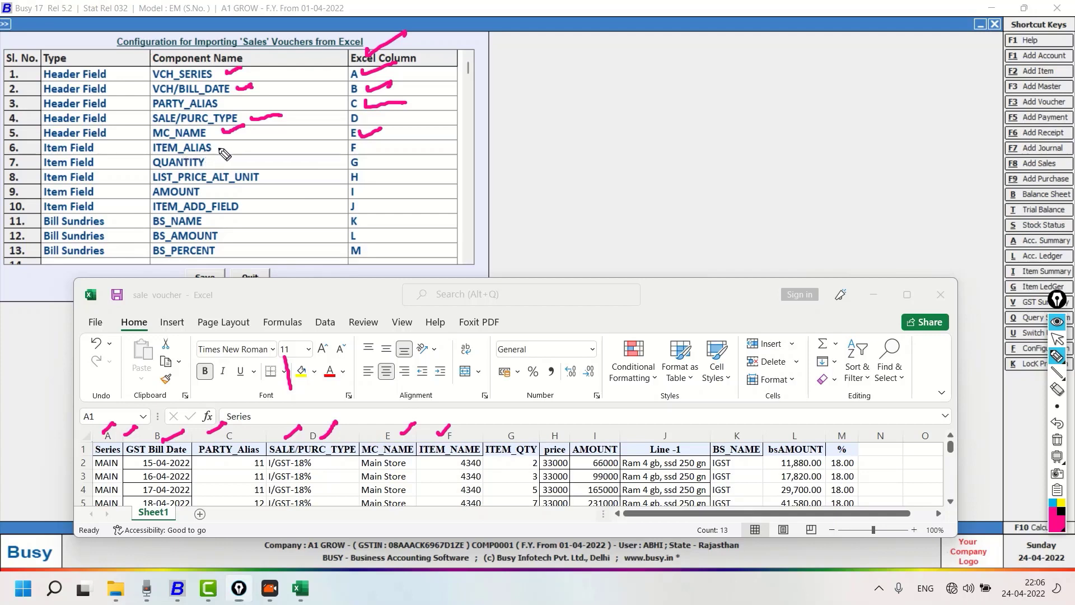
Compare the item field mappings from ITEM_ALIAS to ITEM_ADD_FIELD with columns F to J of the sale voucher sheet
{"action": "left_click_drag", "start_coordinate": [218, 149], "coordinate": [242, 140]}
{"action": "left_click", "coordinate": [360, 147]}
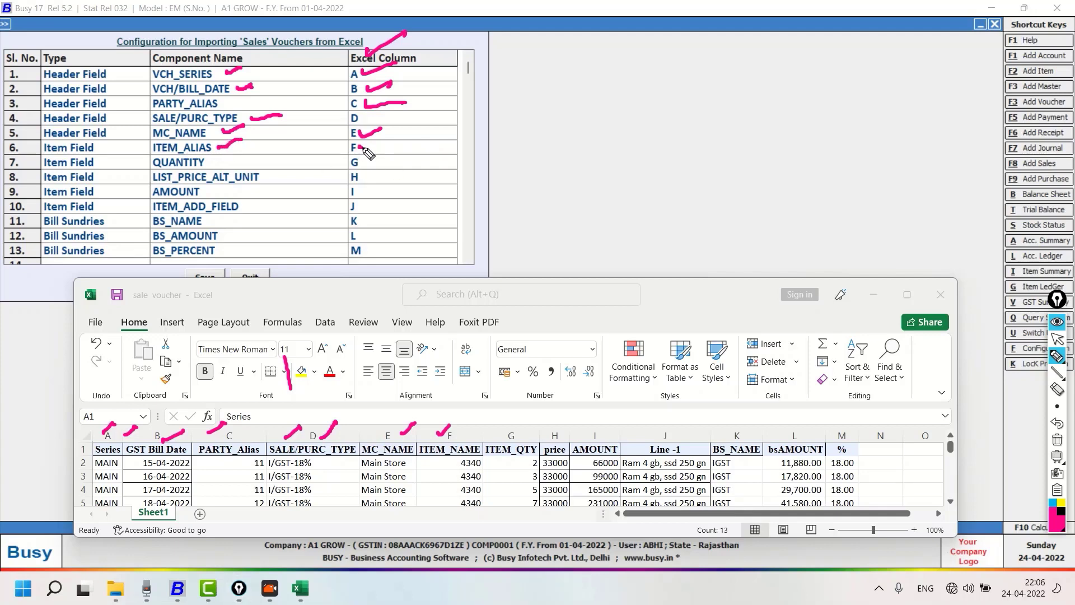
{"action": "left_click_drag", "start_coordinate": [360, 148], "coordinate": [376, 145]}
{"action": "left_click_drag", "start_coordinate": [230, 164], "coordinate": [258, 157]}
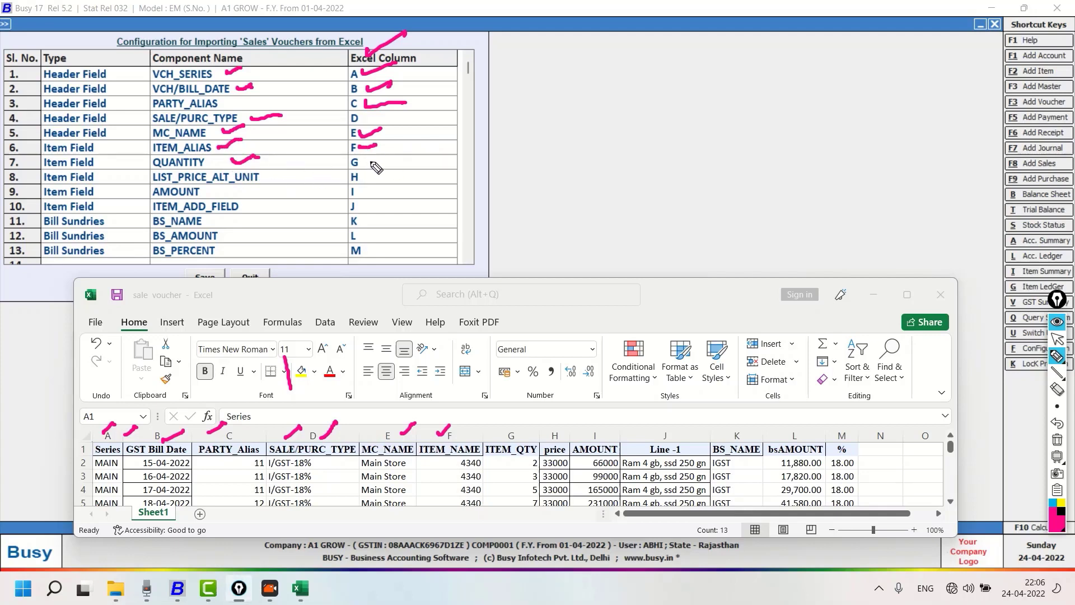
{"action": "left_click_drag", "start_coordinate": [368, 160], "coordinate": [384, 156]}
{"action": "left_click_drag", "start_coordinate": [518, 431], "coordinate": [572, 424]}
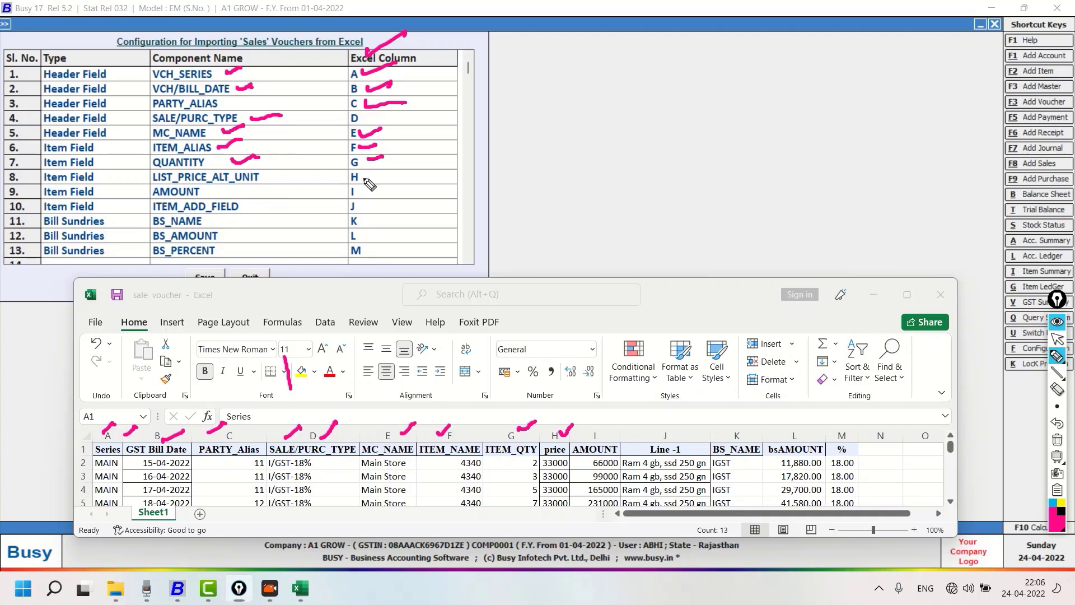
{"action": "mouse_move", "coordinate": [363, 179]}
{"action": "left_mouse_down"}
{"action": "mouse_move", "coordinate": [384, 174]}
{"action": "mouse_move", "coordinate": [378, 187]}
{"action": "left_mouse_up"}
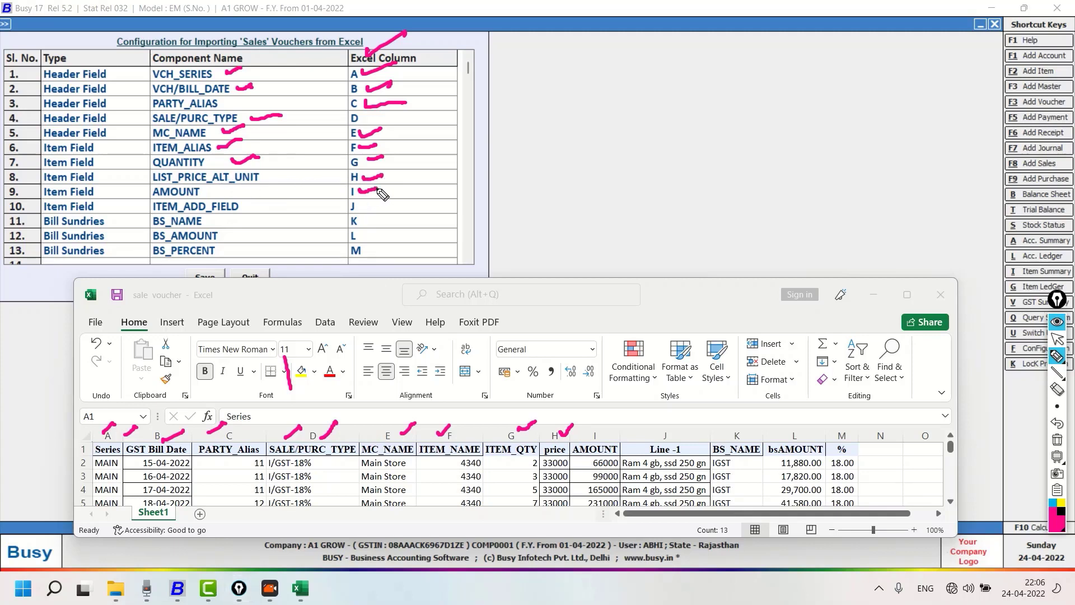
{"action": "left_click_drag", "start_coordinate": [604, 436], "coordinate": [662, 427]}
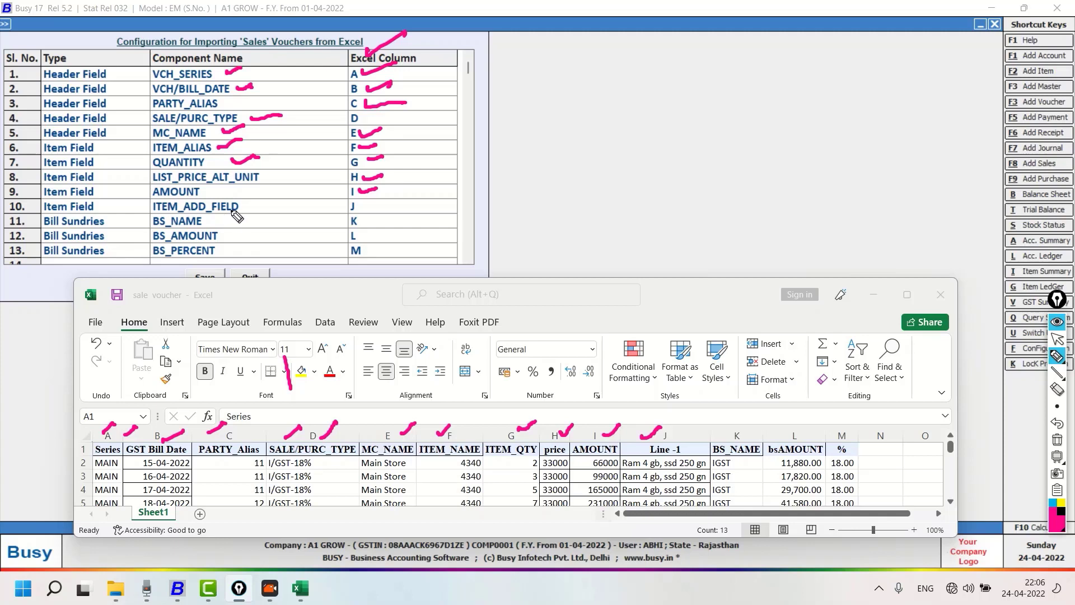
{"action": "left_click_drag", "start_coordinate": [382, 209], "coordinate": [415, 197]}
Compare the bill sundry mappings BS_NAME, BS_AMOUNT and BS_PERCENT with columns K, L and M of the sale voucher sheet
{"action": "left_click_drag", "start_coordinate": [223, 221], "coordinate": [247, 212]}
{"action": "left_click_drag", "start_coordinate": [368, 223], "coordinate": [392, 218]}
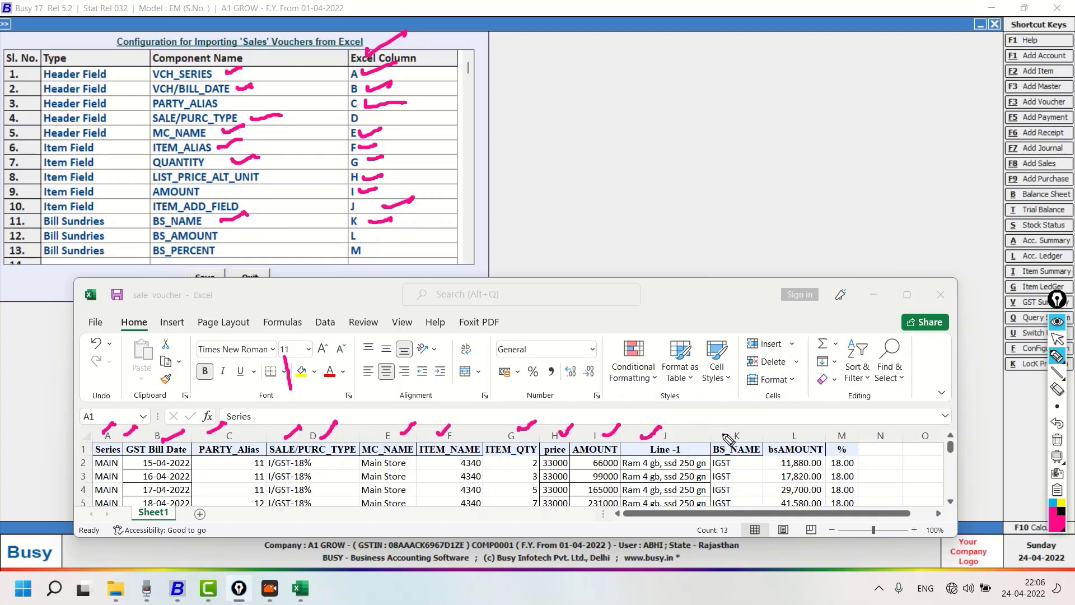
{"action": "left_click_drag", "start_coordinate": [726, 436], "coordinate": [747, 423]}
{"action": "left_click", "coordinate": [365, 238]}
{"action": "left_click_drag", "start_coordinate": [365, 239], "coordinate": [382, 235]}
{"action": "left_click_drag", "start_coordinate": [805, 432], "coordinate": [816, 426]}
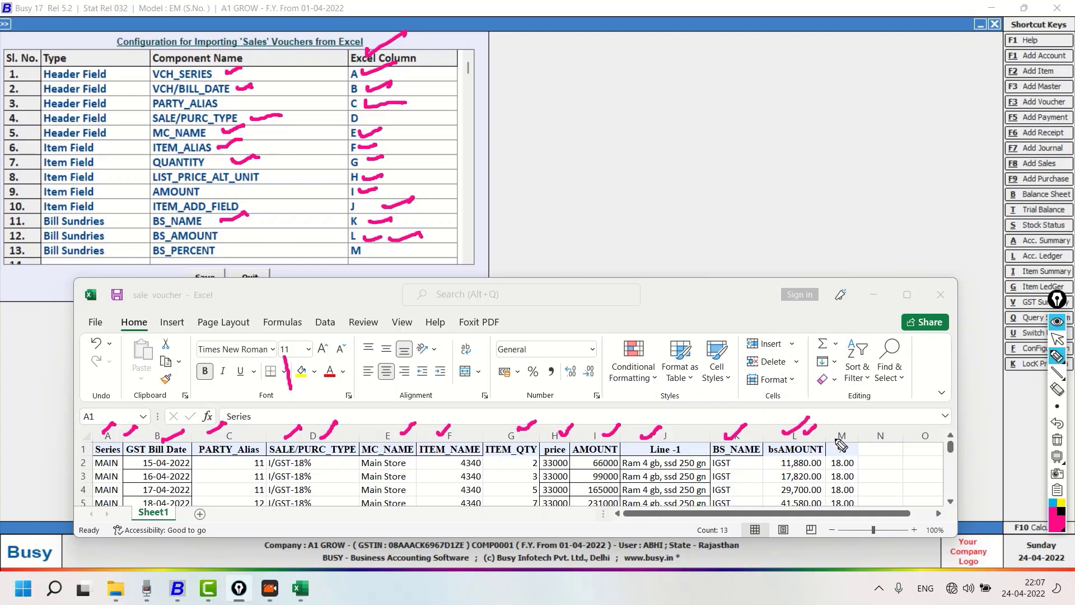
{"action": "mouse_move", "coordinate": [833, 436]}
{"action": "left_mouse_down"}
{"action": "mouse_move", "coordinate": [854, 428]}
{"action": "mouse_move", "coordinate": [868, 445]}
{"action": "left_mouse_up"}
{"action": "left_click_drag", "start_coordinate": [315, 461], "coordinate": [342, 455]}
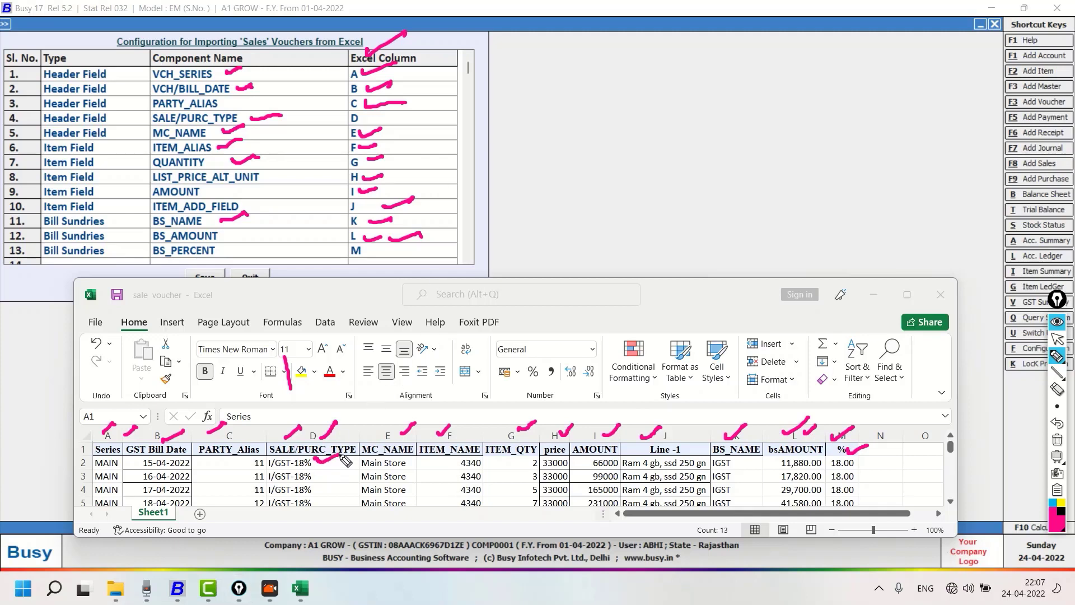
{"action": "left_click_drag", "start_coordinate": [844, 466], "coordinate": [859, 460]}
{"action": "left_click_drag", "start_coordinate": [355, 253], "coordinate": [381, 247]}
{"action": "left_click_drag", "start_coordinate": [274, 251], "coordinate": [300, 244]}
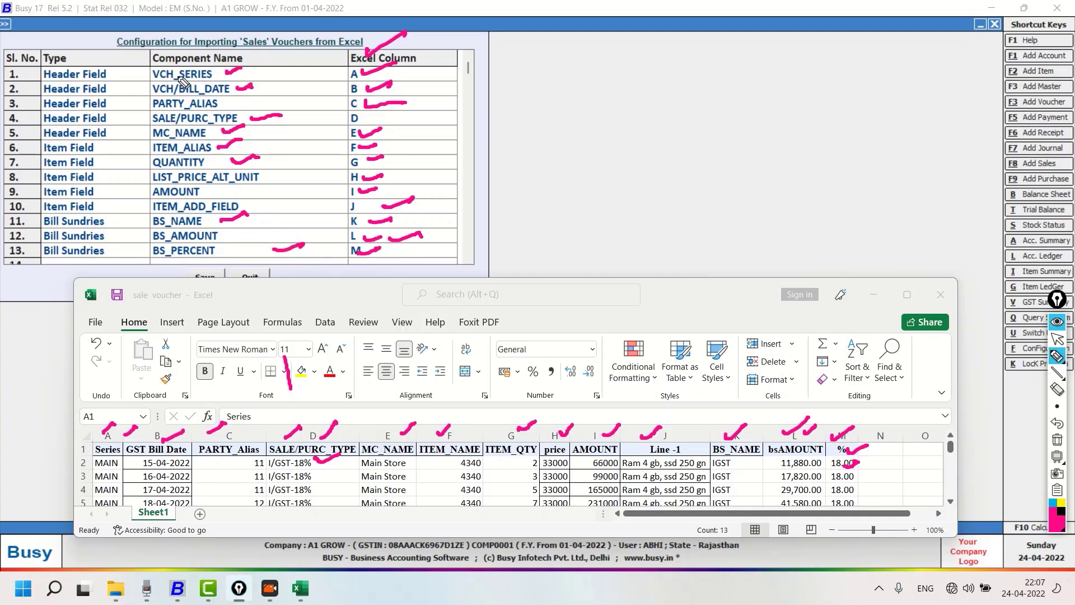
Recheck the complete component and Excel column list, mark it "2 times" and "3 Check", and clear all the markings
{"action": "mouse_move", "coordinate": [417, 57]}
{"action": "left_mouse_down"}
{"action": "mouse_move", "coordinate": [432, 142]}
{"action": "mouse_move", "coordinate": [419, 246]}
{"action": "mouse_move", "coordinate": [379, 253]}
{"action": "left_mouse_up"}
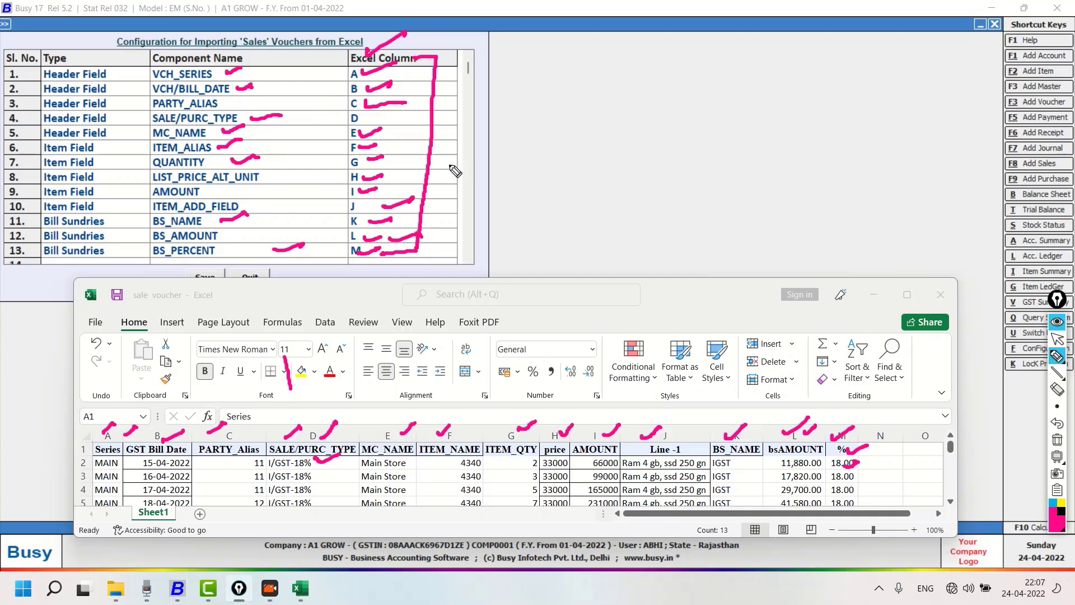
{"action": "mouse_move", "coordinate": [423, 171]}
{"action": "left_mouse_down"}
{"action": "mouse_move", "coordinate": [504, 168]}
{"action": "mouse_move", "coordinate": [508, 191]}
{"action": "mouse_move", "coordinate": [546, 175]}
{"action": "mouse_move", "coordinate": [542, 191]}
{"action": "mouse_move", "coordinate": [624, 186]}
{"action": "left_mouse_up"}
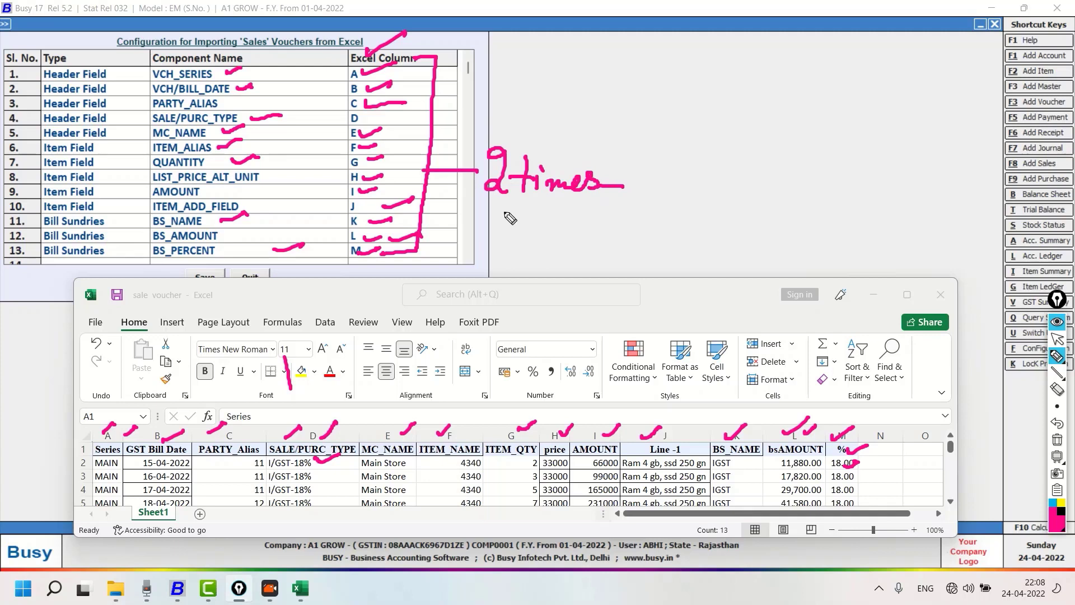
{"action": "mouse_move", "coordinate": [501, 220]}
{"action": "left_mouse_down"}
{"action": "mouse_move", "coordinate": [519, 228]}
{"action": "mouse_move", "coordinate": [504, 240]}
{"action": "mouse_move", "coordinate": [563, 244]}
{"action": "mouse_move", "coordinate": [633, 224]}
{"action": "left_mouse_up"}
{"action": "left_click_drag", "start_coordinate": [507, 248], "coordinate": [630, 242]}
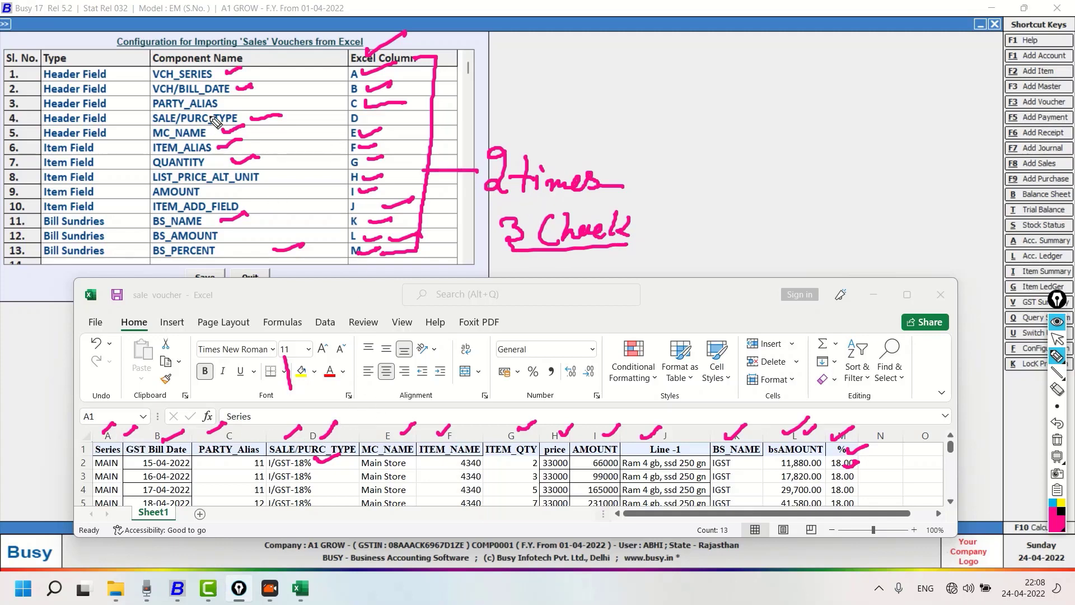
{"action": "mouse_move", "coordinate": [205, 77]}
{"action": "left_mouse_down"}
{"action": "mouse_move", "coordinate": [180, 84]}
{"action": "mouse_move", "coordinate": [191, 191]}
{"action": "mouse_move", "coordinate": [204, 247]}
{"action": "mouse_move", "coordinate": [230, 249]}
{"action": "left_mouse_up"}
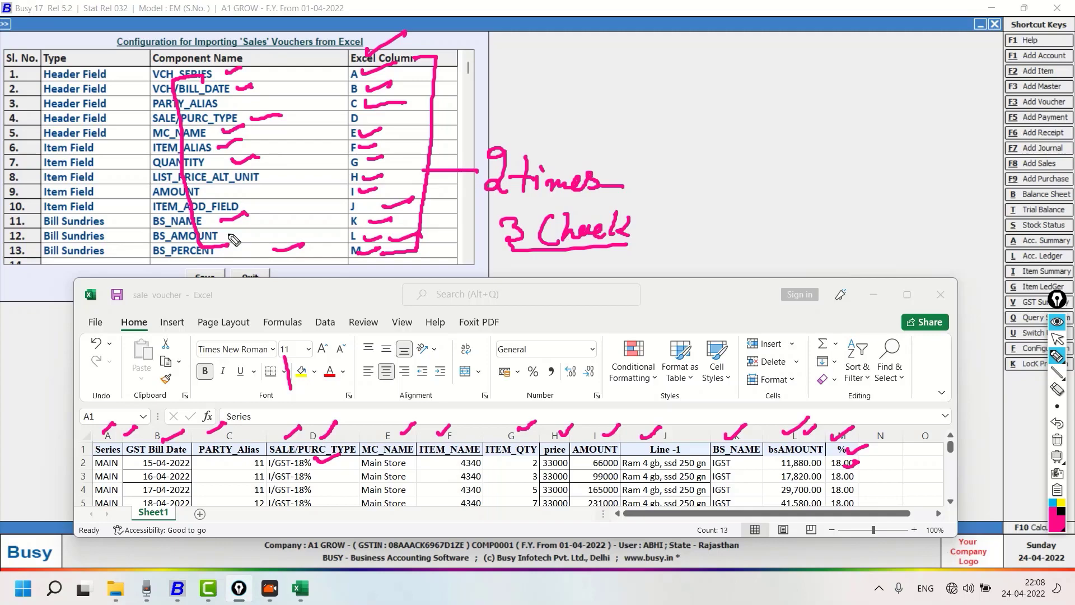
{"action": "key", "text": "Escape"}
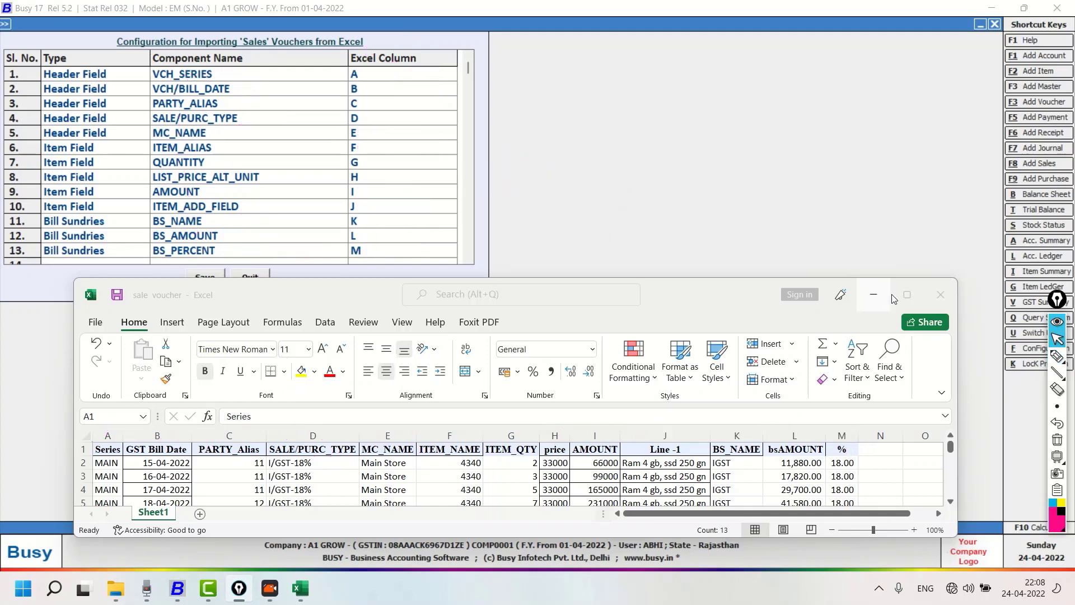
Review the voucher rows in the maximized sale voucher workbook, minimize it, and return from the format configuration to the voucher import form
{"action": "left_click", "coordinate": [907, 296]}
{"action": "left_click", "coordinate": [114, 360]}
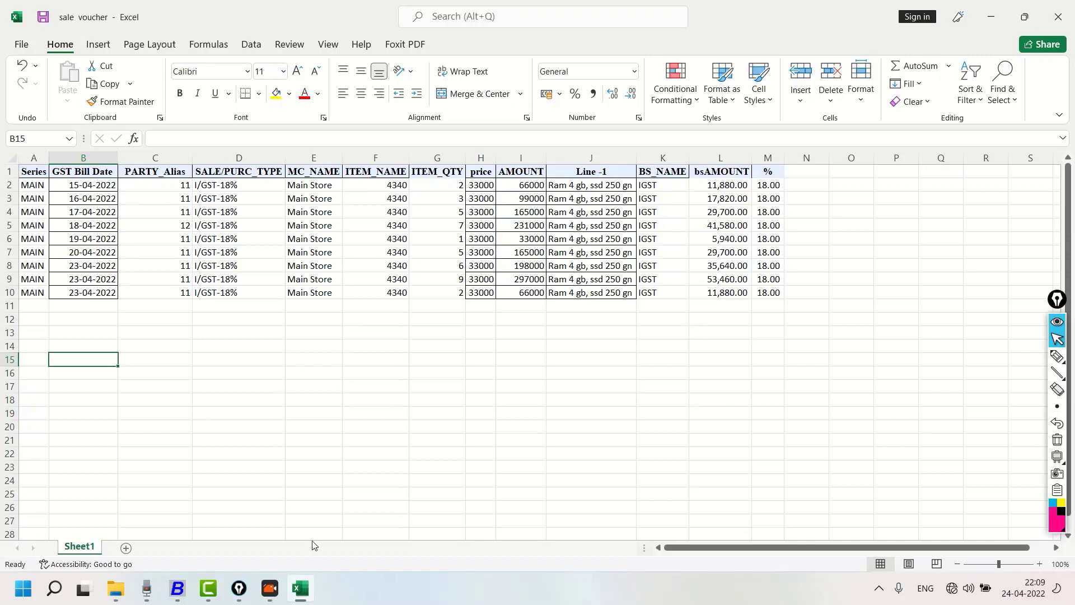
{"action": "left_click_drag", "start_coordinate": [737, 10], "coordinate": [636, 279]}
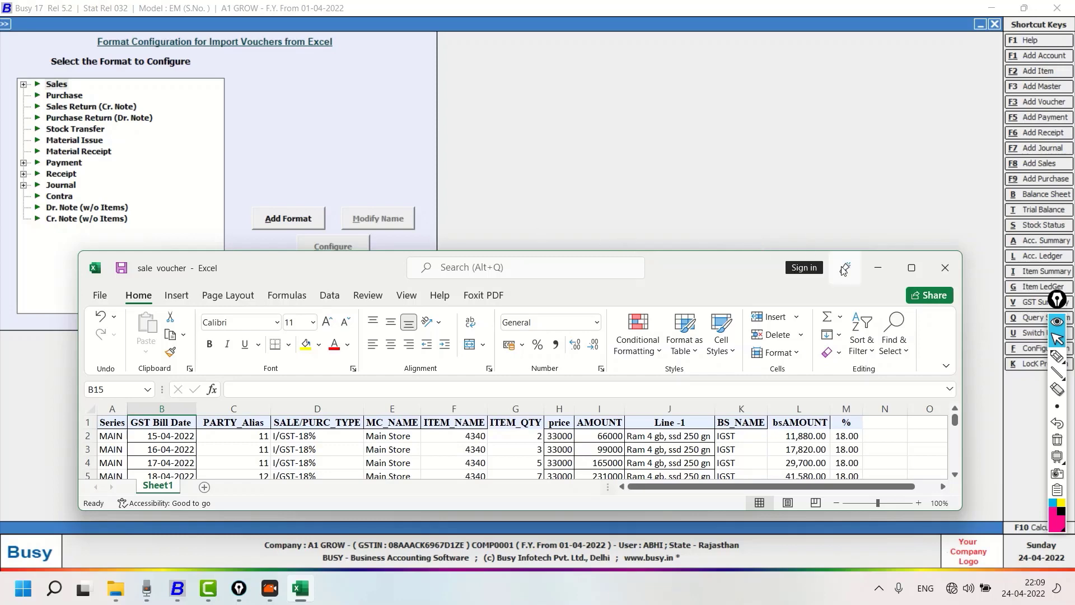
{"action": "left_click", "coordinate": [877, 268]}
{"action": "key", "text": "Escape"}
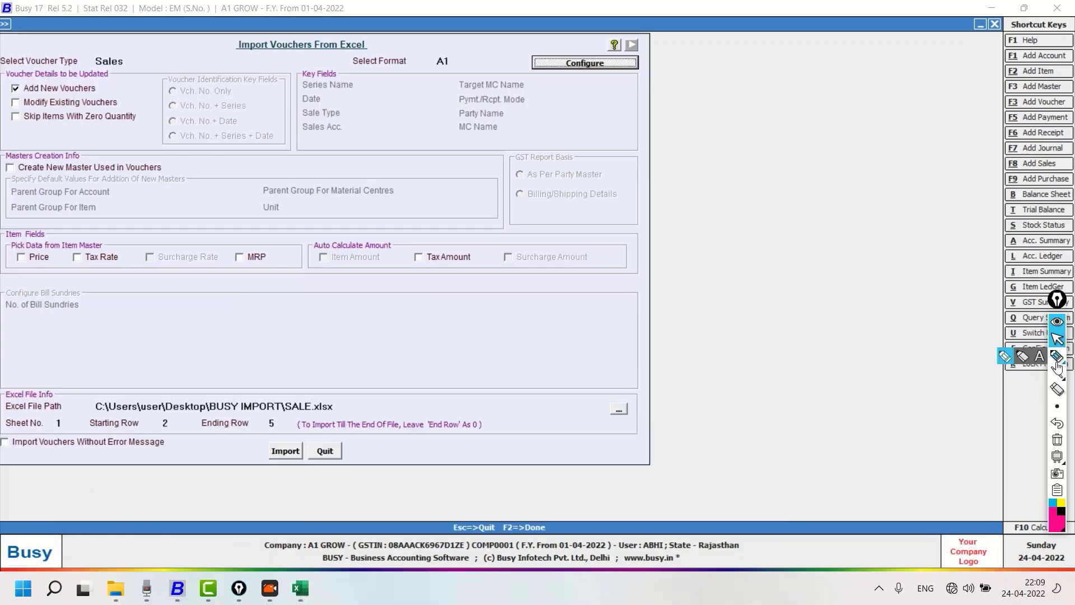
Examine the import form's voucher type, format, Excel file path, sheet number and row range using temporary pen marks, and clear them
{"action": "left_click", "coordinate": [1057, 357]}
{"action": "left_click_drag", "start_coordinate": [235, 58], "coordinate": [362, 52]}
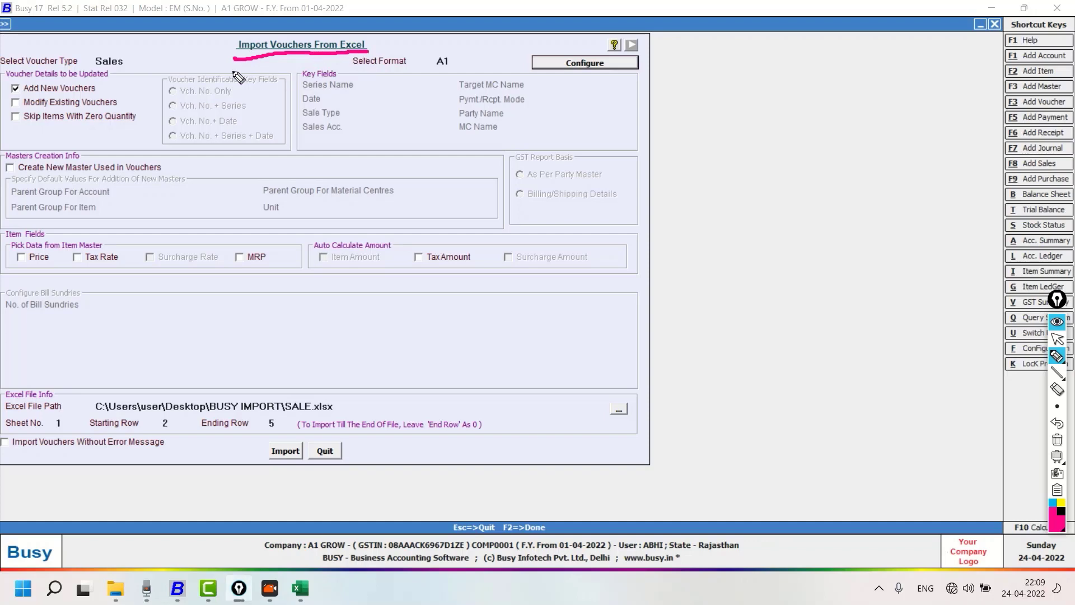
{"action": "left_click_drag", "start_coordinate": [133, 62], "coordinate": [172, 49]}
{"action": "left_click_drag", "start_coordinate": [461, 60], "coordinate": [508, 47]}
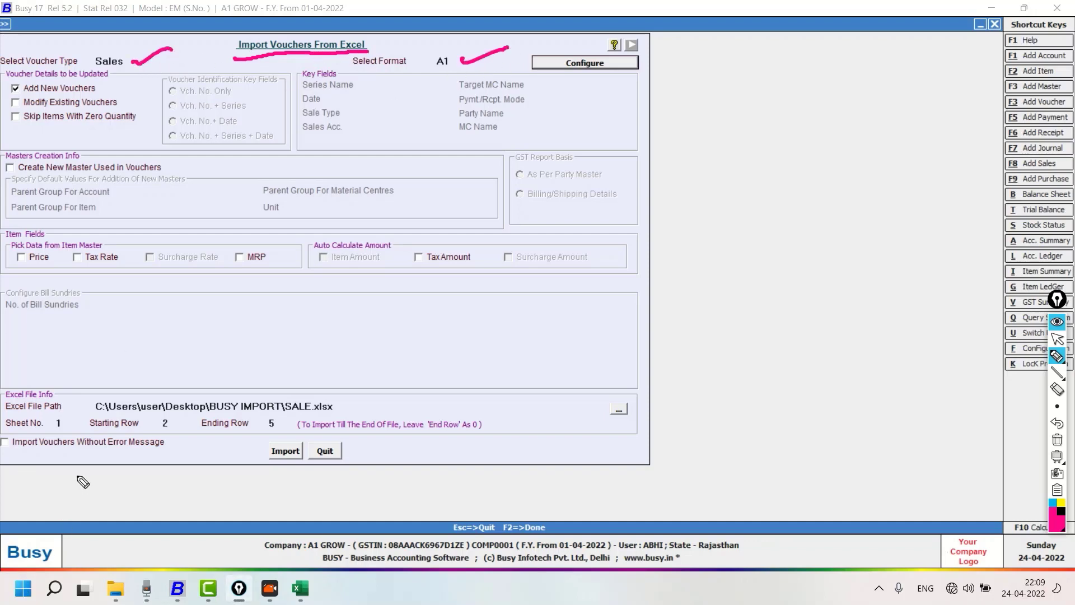
{"action": "mouse_move", "coordinate": [39, 411]}
{"action": "left_mouse_down"}
{"action": "mouse_move", "coordinate": [67, 407]}
{"action": "mouse_move", "coordinate": [48, 426]}
{"action": "left_mouse_up"}
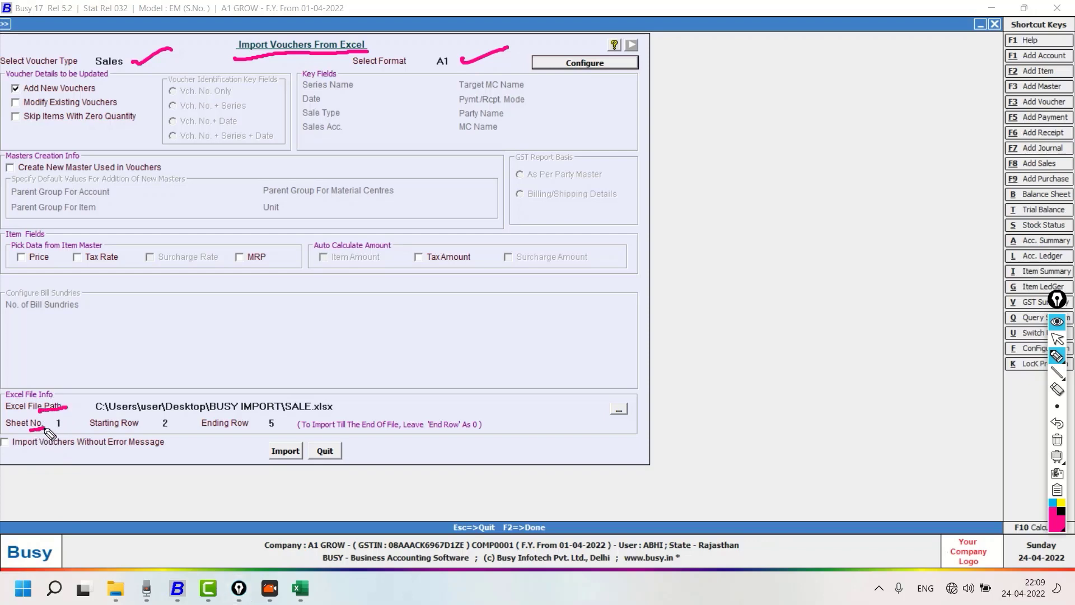
{"action": "left_click", "coordinate": [136, 429]}
{"action": "left_click_drag", "start_coordinate": [141, 431], "coordinate": [155, 428]}
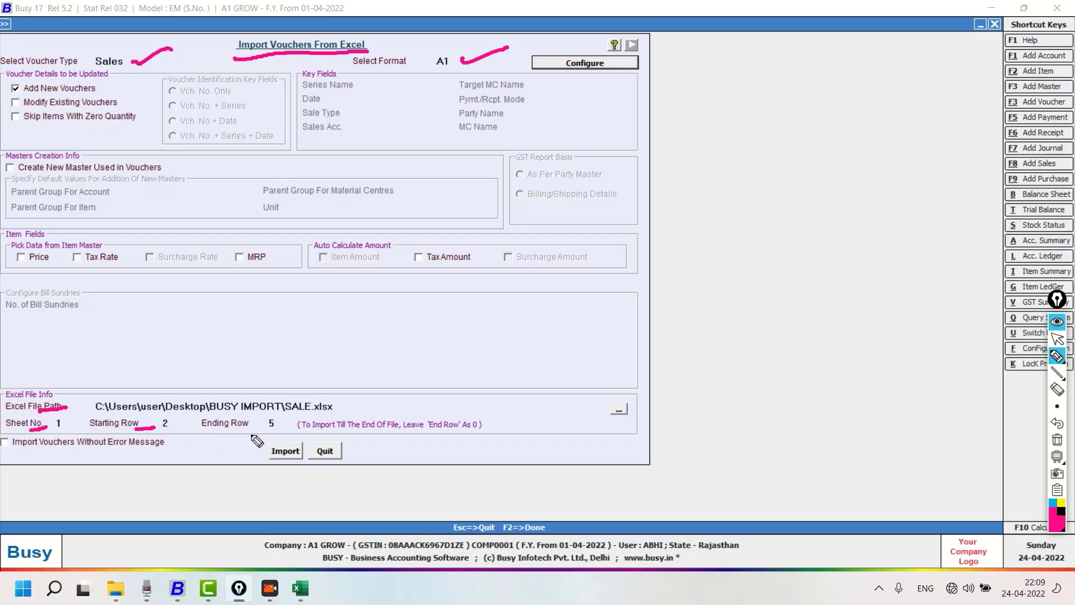
{"action": "left_click_drag", "start_coordinate": [238, 432], "coordinate": [261, 432]}
{"action": "left_click", "coordinate": [1057, 440]}
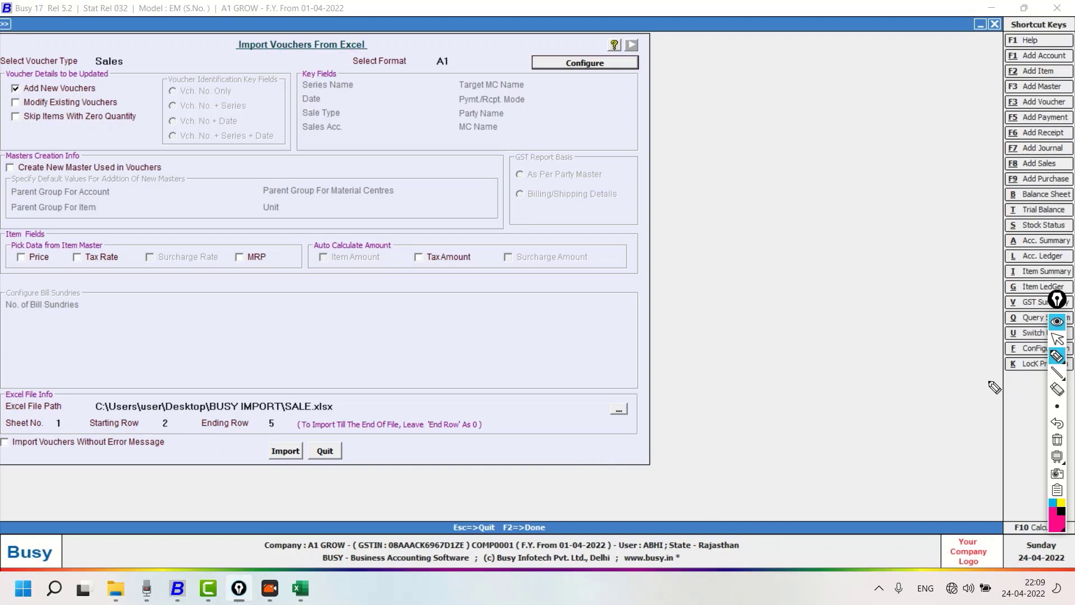
Select the sale voucher.xlsx workbook from the BUSY IMPORT folder as the Excel file to import
{"action": "left_click", "coordinate": [1057, 338]}
{"action": "left_click", "coordinate": [624, 409]}
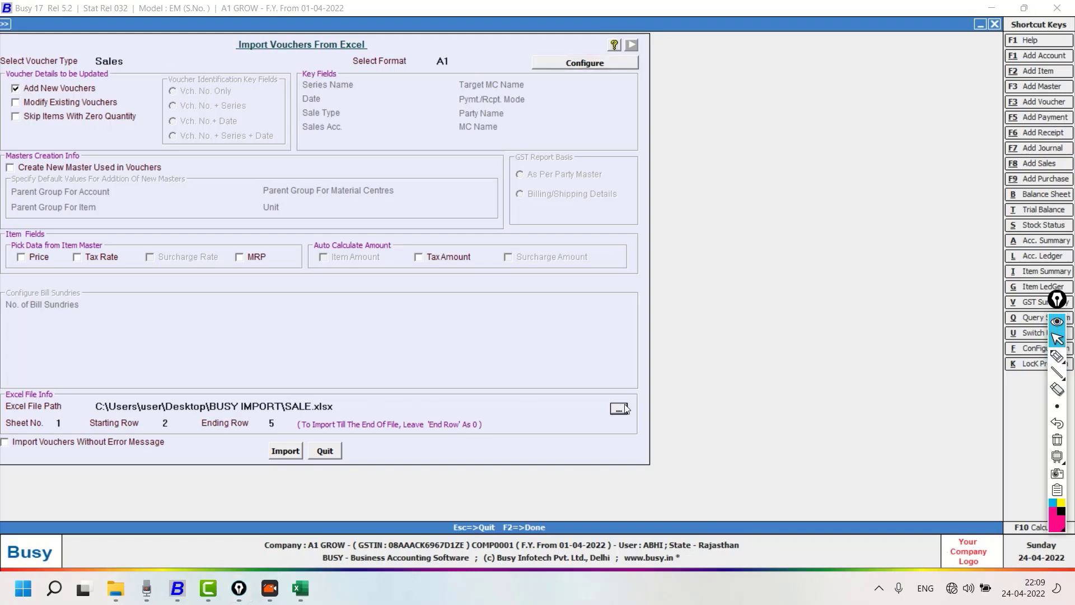
{"action": "double_click", "coordinate": [171, 221]}
Check the sheet and last data row in the sale voucher workbook, keep sheet 1 and starting row 2, and set the ending row to 10
{"action": "left_click", "coordinate": [62, 425]}
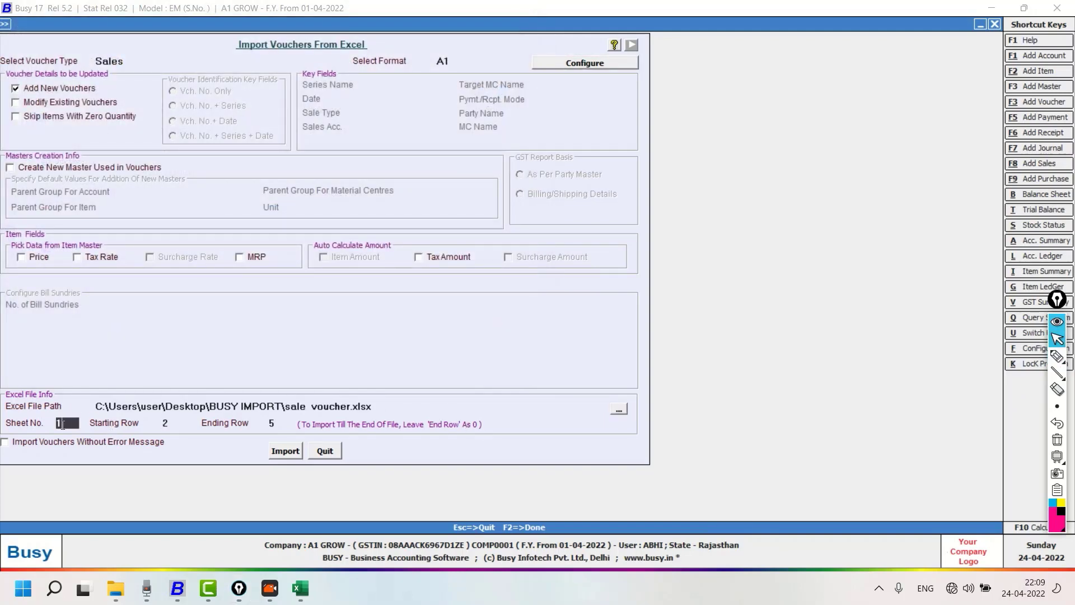
{"action": "left_click", "coordinate": [300, 588]}
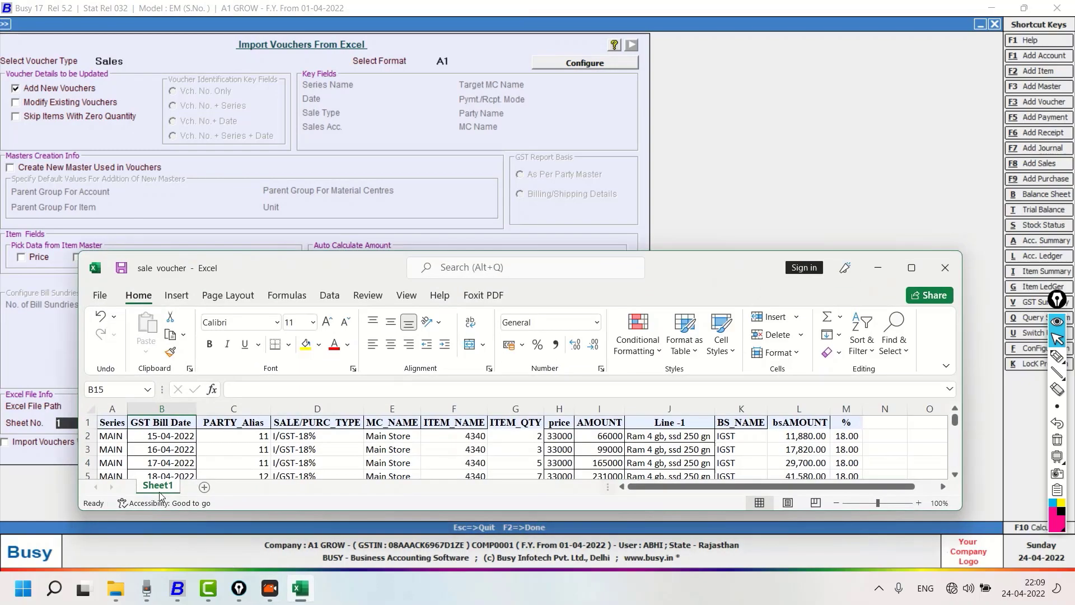
{"action": "left_click", "coordinate": [912, 267]}
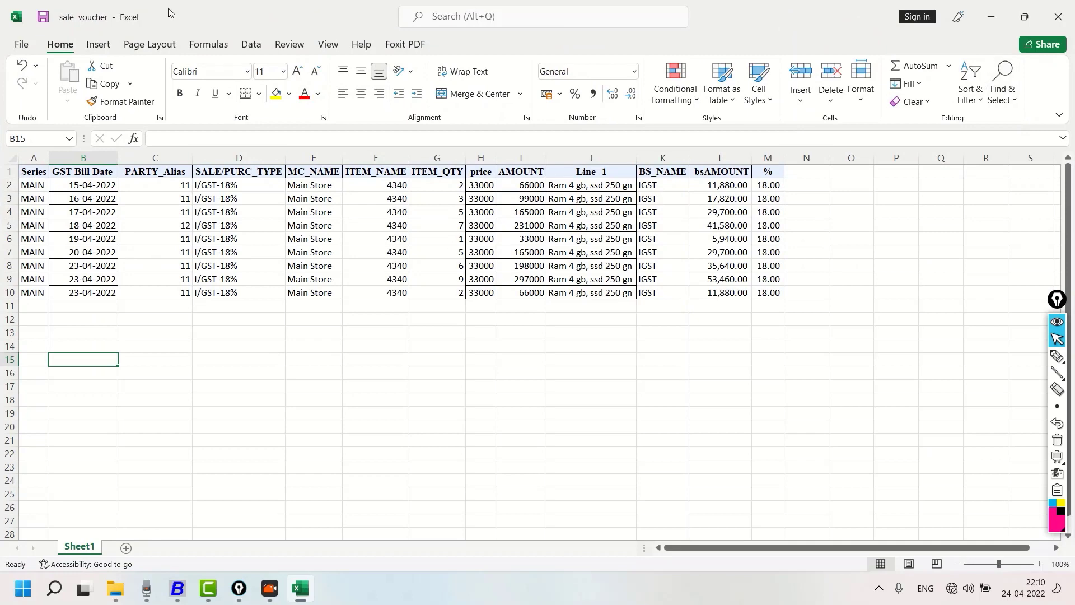
{"action": "left_click", "coordinate": [992, 16]}
{"action": "key", "text": "Return"}
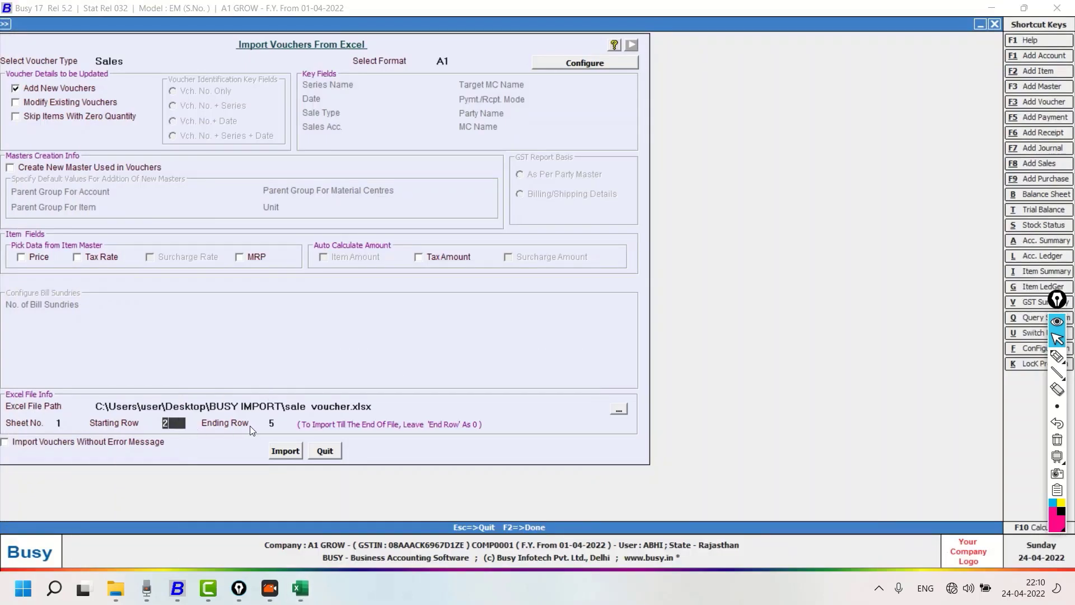
{"action": "left_click", "coordinate": [276, 423]}
{"action": "type", "text": "10"}
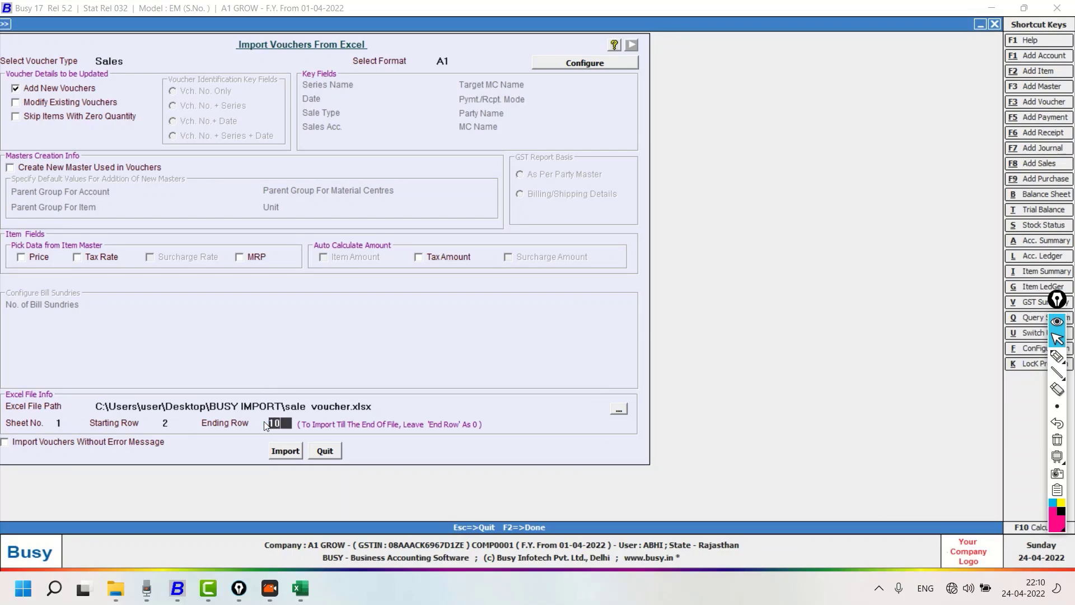
Import the Sales vouchers from the selected workbook and agree to start the import process
{"action": "left_click", "coordinate": [286, 452]}
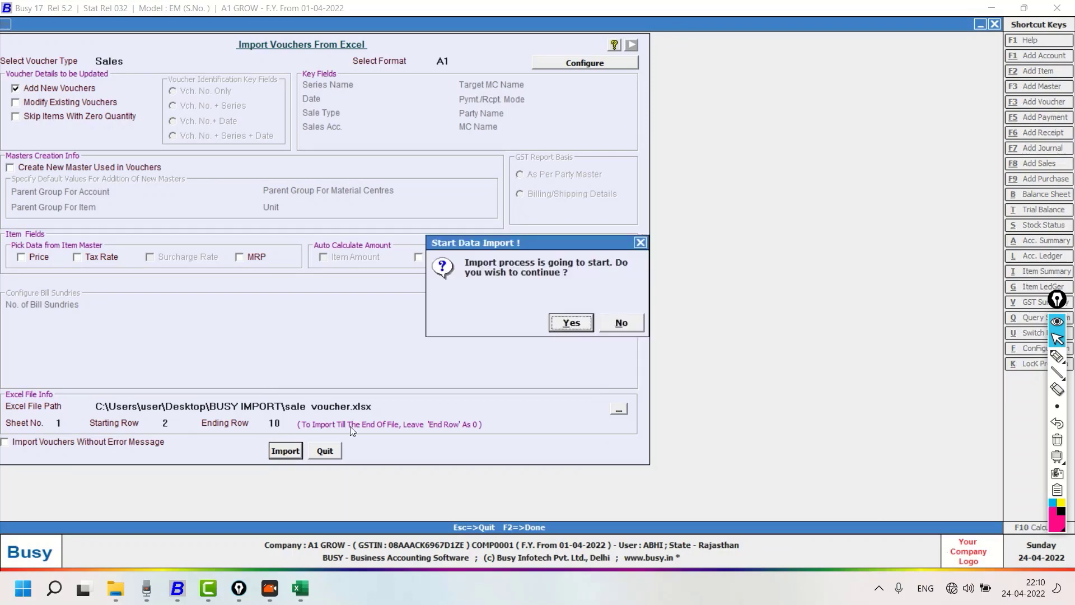
{"action": "left_click", "coordinate": [571, 324]}
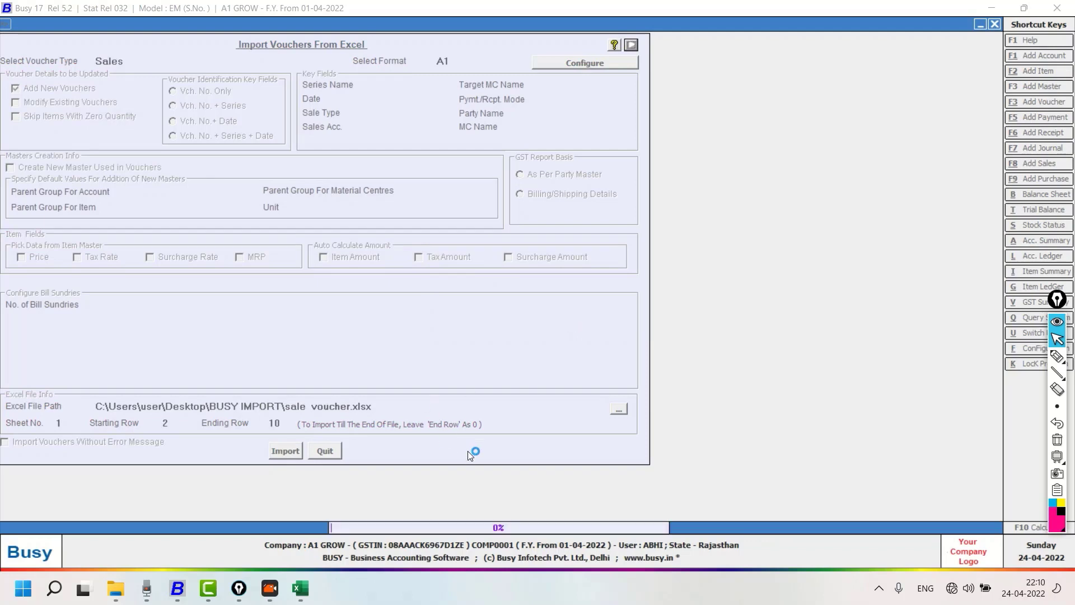
Circle the imported voucher count and check it against the bill dates in B2:B10 of the sale voucher workbook in Excel
{"action": "left_click", "coordinate": [1058, 356]}
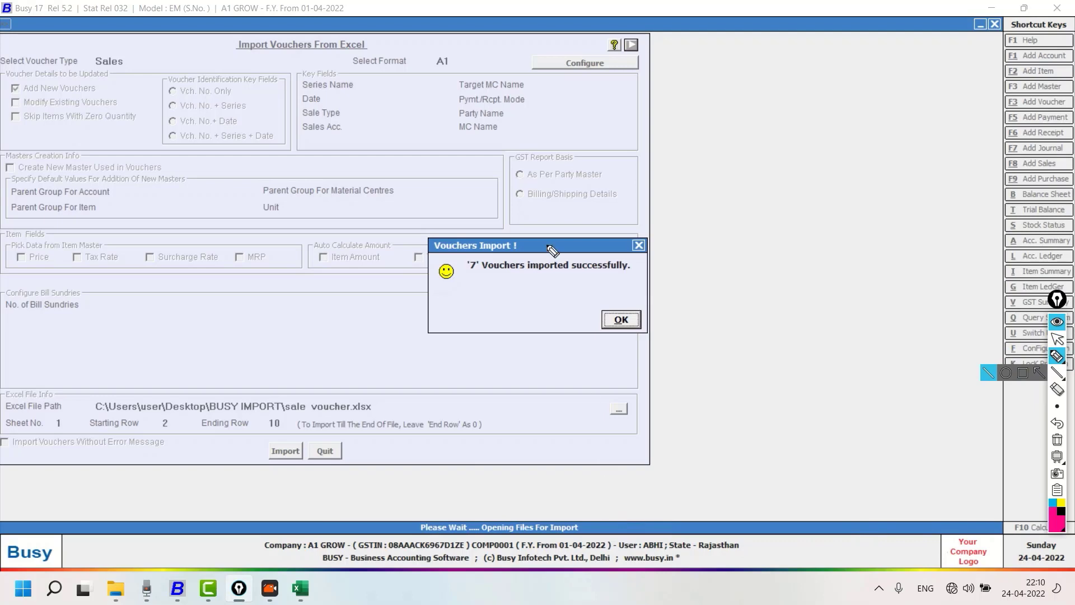
{"action": "mouse_move", "coordinate": [453, 275]}
{"action": "left_mouse_down"}
{"action": "mouse_move", "coordinate": [477, 275]}
{"action": "mouse_move", "coordinate": [469, 257]}
{"action": "mouse_move", "coordinate": [476, 274]}
{"action": "left_mouse_up"}
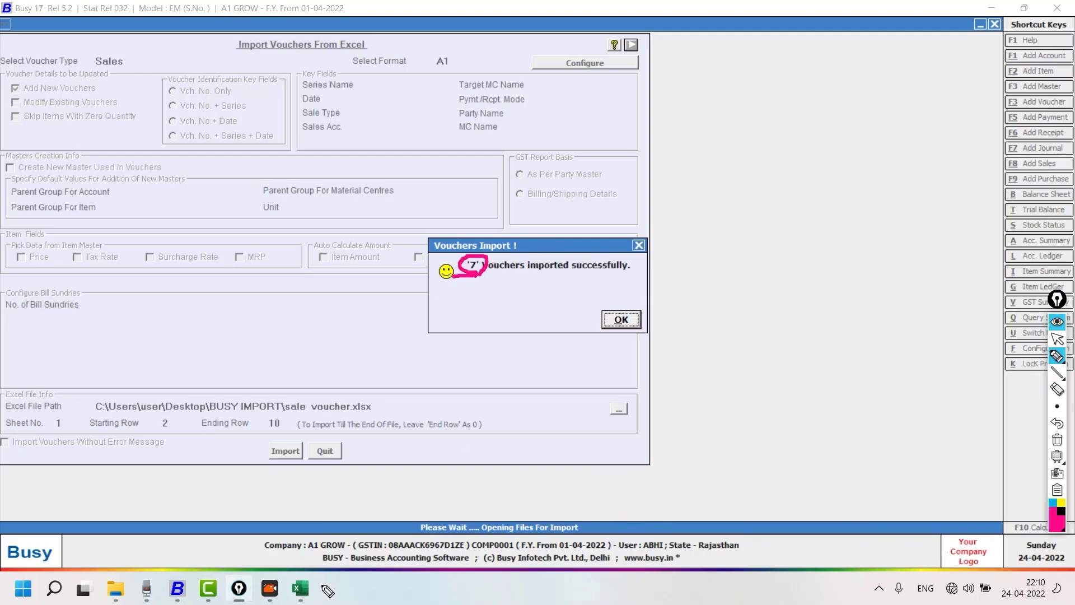
{"action": "left_click", "coordinate": [1058, 340]}
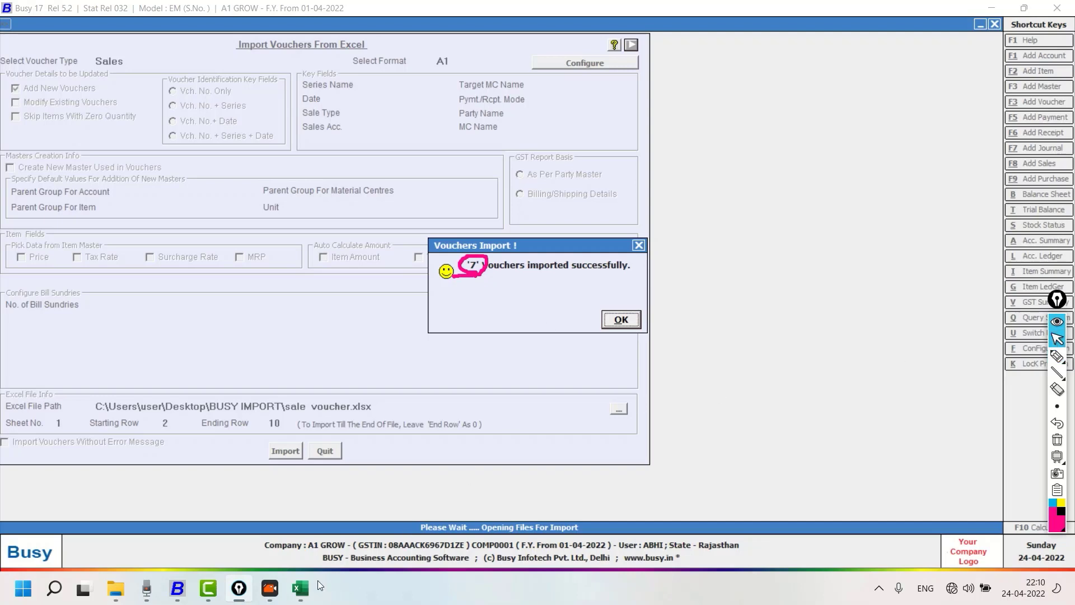
{"action": "left_click", "coordinate": [301, 588]}
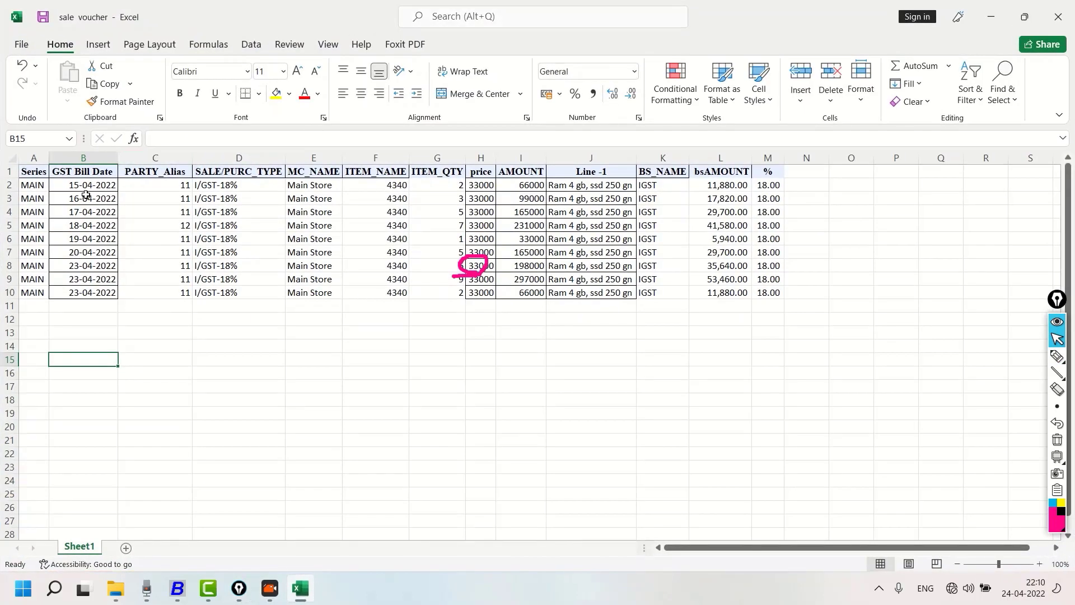
{"action": "left_click_drag", "start_coordinate": [80, 185], "coordinate": [84, 292]}
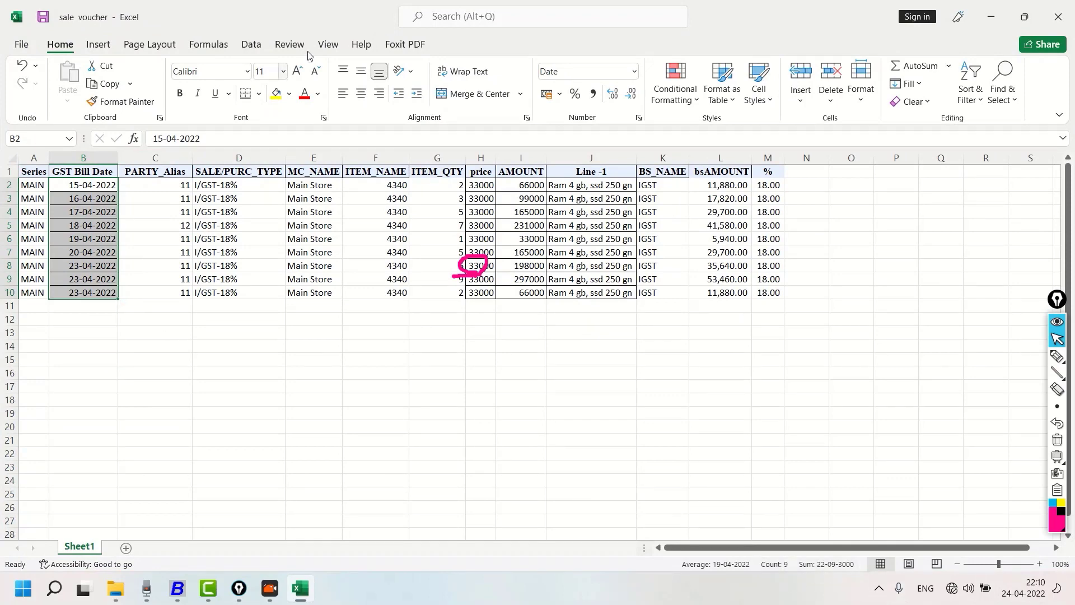
Clear the pen marks drawn over the sale voucher sheet
{"action": "left_click_drag", "start_coordinate": [361, 19], "coordinate": [563, 1]}
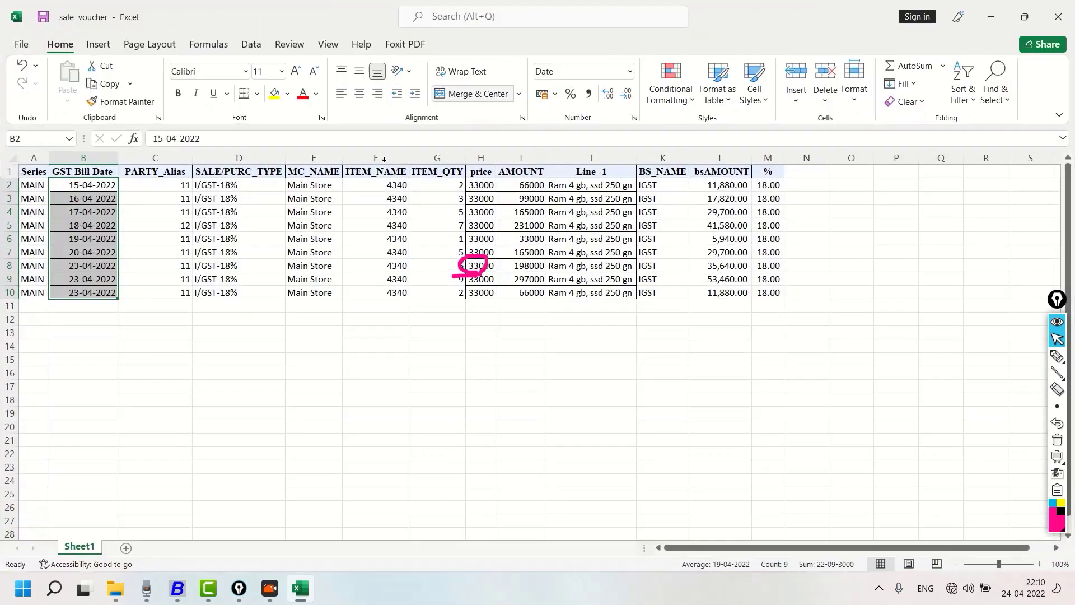
{"action": "left_click", "coordinate": [135, 209]}
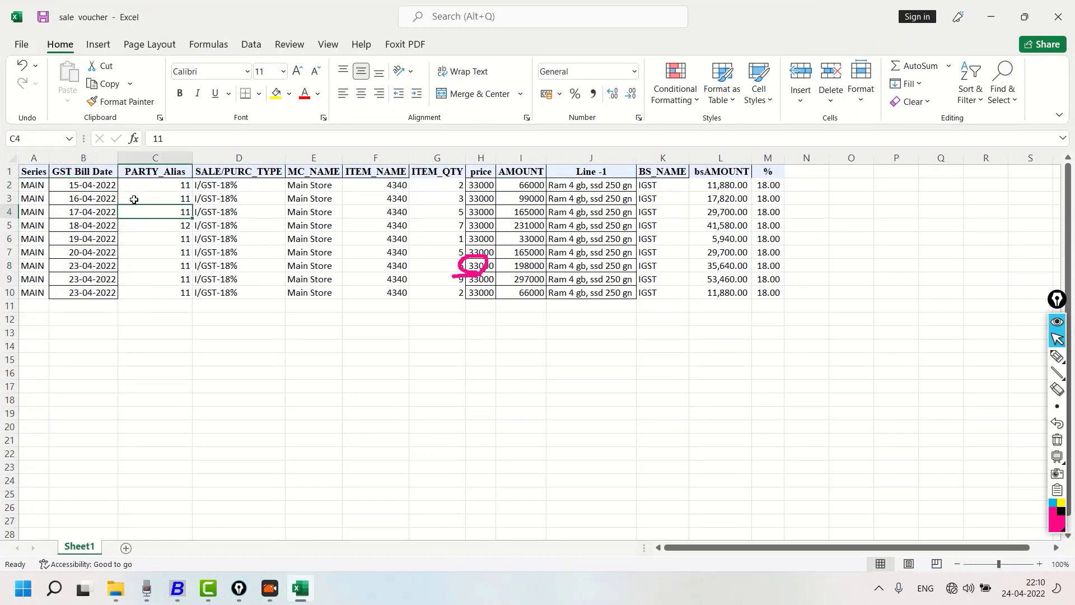
{"action": "left_click", "coordinate": [1057, 356]}
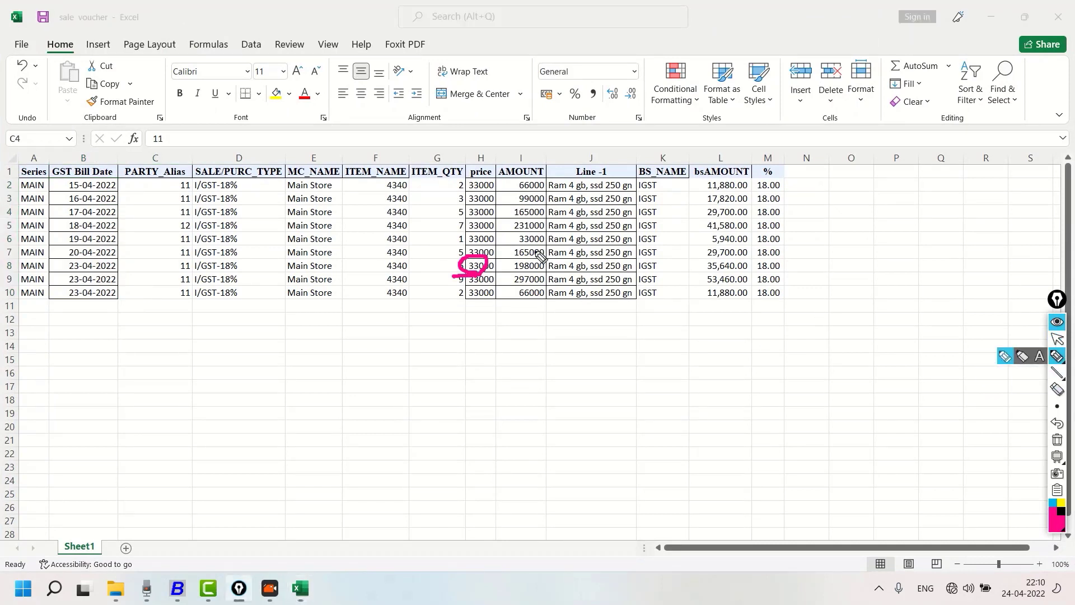
{"action": "left_click", "coordinate": [1058, 440]}
{"action": "left_click", "coordinate": [1057, 339]}
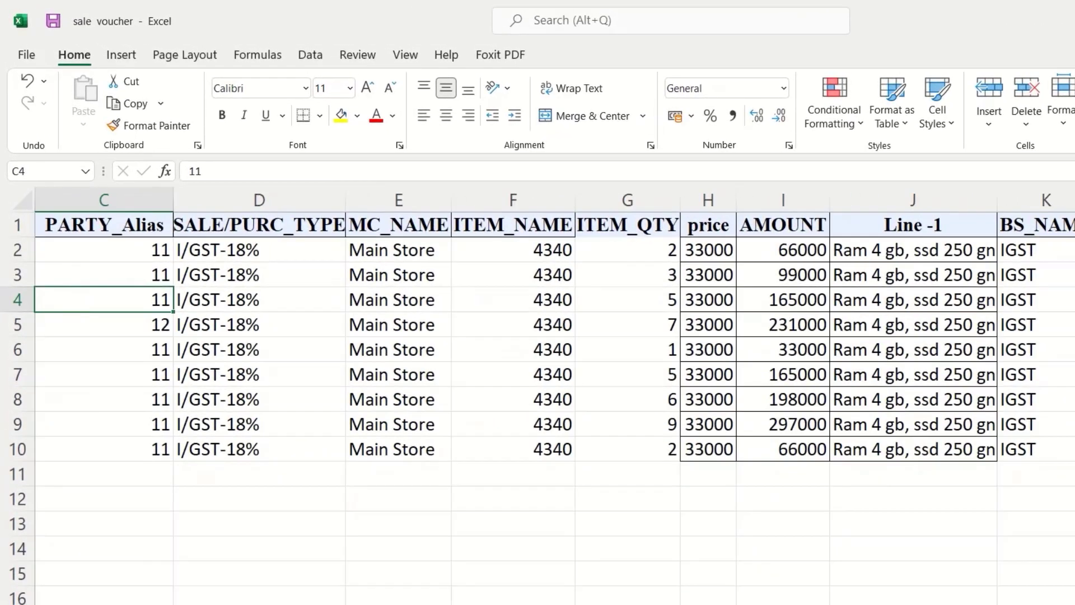
Tick the bill dates in B2:B7 with the pen and bracket the three 23-04-2022 rows, including their party alias and sale type
{"action": "scroll", "coordinate": [538, 336], "scroll_direction": "left", "scroll_amount": 2}
{"action": "left_click", "coordinate": [1074, 551]}
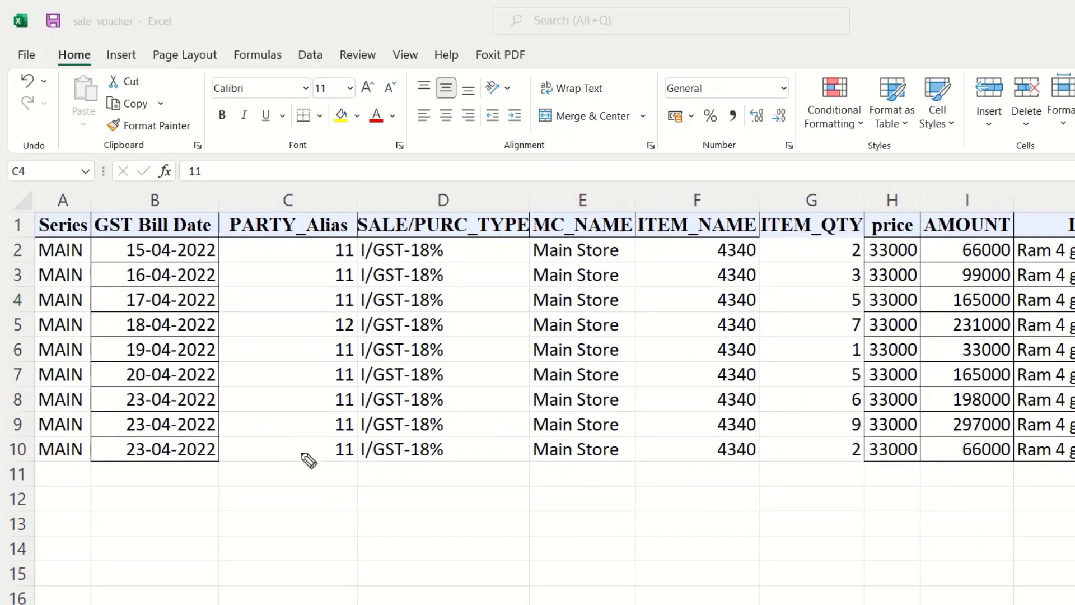
{"action": "left_click", "coordinate": [130, 469]}
{"action": "mouse_move", "coordinate": [216, 249]}
{"action": "left_mouse_down"}
{"action": "mouse_move", "coordinate": [239, 241]}
{"action": "mouse_move", "coordinate": [231, 354]}
{"action": "mouse_move", "coordinate": [242, 345]}
{"action": "mouse_move", "coordinate": [234, 432]}
{"action": "mouse_move", "coordinate": [220, 449]}
{"action": "left_mouse_up"}
{"action": "left_click", "coordinate": [218, 273]}
{"action": "left_click", "coordinate": [221, 371]}
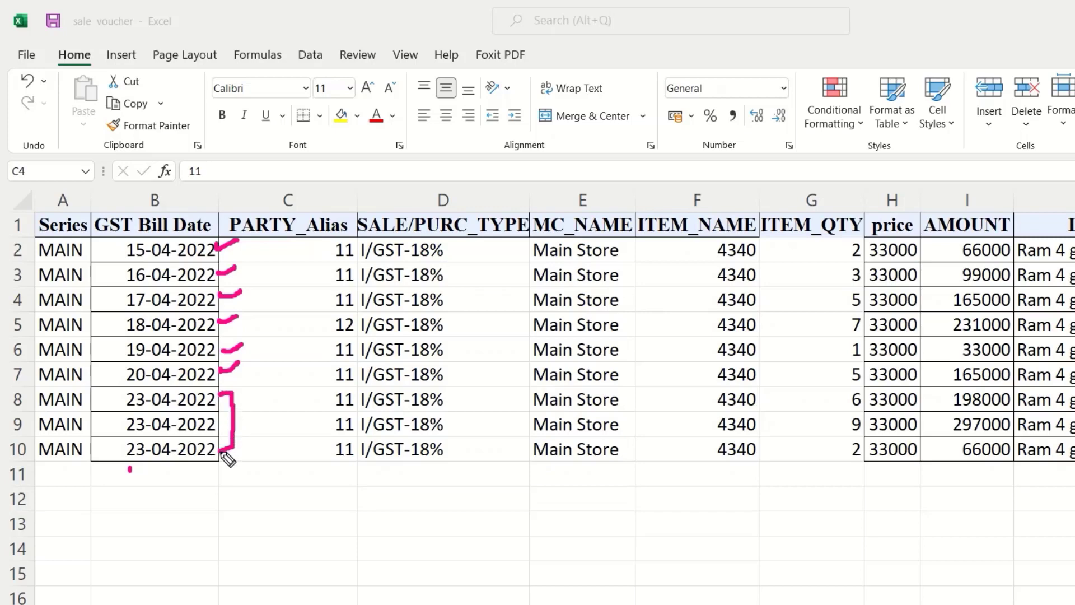
{"action": "mouse_move", "coordinate": [305, 393]}
{"action": "left_mouse_down"}
{"action": "mouse_move", "coordinate": [283, 399]}
{"action": "mouse_move", "coordinate": [279, 447]}
{"action": "mouse_move", "coordinate": [292, 446]}
{"action": "left_mouse_up"}
{"action": "mouse_move", "coordinate": [360, 399]}
{"action": "left_mouse_down"}
{"action": "mouse_move", "coordinate": [369, 398]}
{"action": "mouse_move", "coordinate": [353, 412]}
{"action": "mouse_move", "coordinate": [343, 445]}
{"action": "mouse_move", "coordinate": [351, 448]}
{"action": "left_mouse_up"}
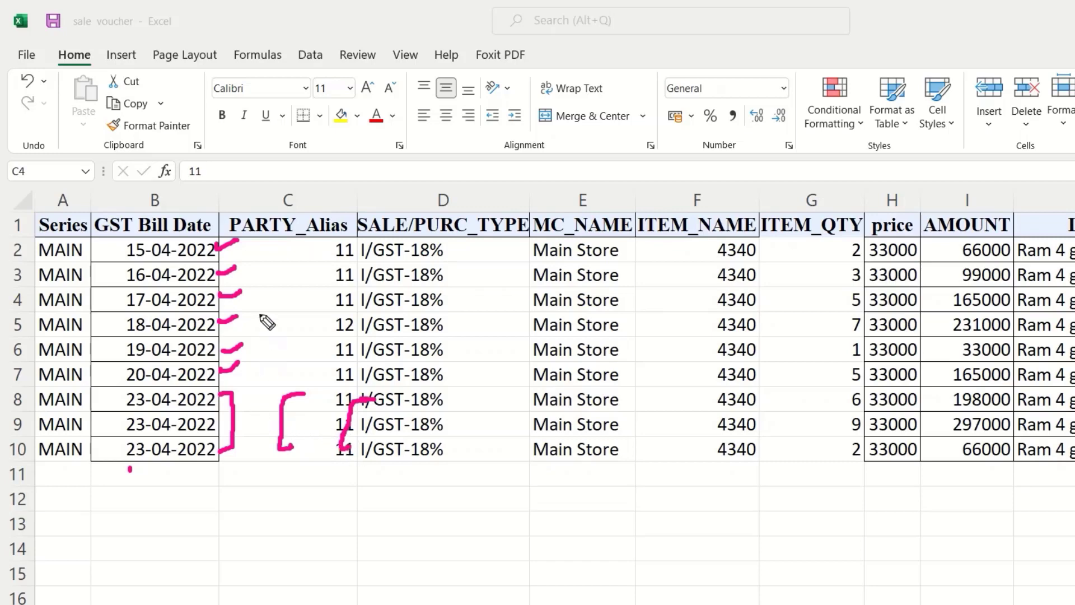
Write the running counts 6 and 7 beside the dates, note "7 Voucher" underlined below the table, and erase the drawings
{"action": "mouse_move", "coordinate": [249, 368]}
{"action": "left_mouse_down"}
{"action": "mouse_move", "coordinate": [252, 432]}
{"action": "mouse_move", "coordinate": [276, 420]}
{"action": "mouse_move", "coordinate": [246, 404]}
{"action": "left_mouse_up"}
{"action": "mouse_move", "coordinate": [137, 390]}
{"action": "left_mouse_down"}
{"action": "mouse_move", "coordinate": [119, 434]}
{"action": "mouse_move", "coordinate": [151, 463]}
{"action": "left_mouse_up"}
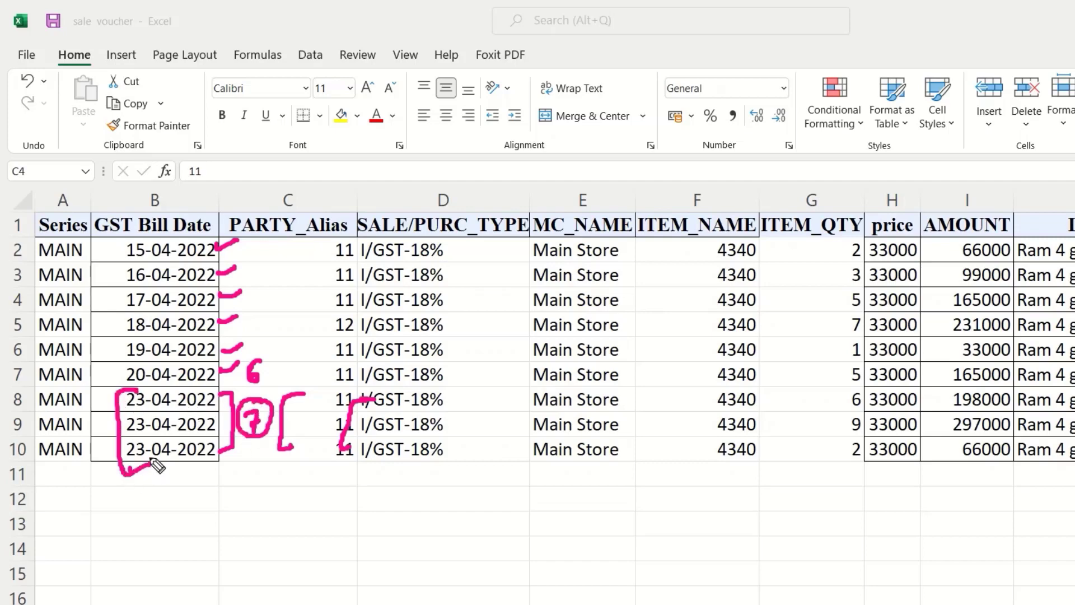
{"action": "mouse_move", "coordinate": [155, 518]}
{"action": "left_mouse_down"}
{"action": "mouse_move", "coordinate": [175, 554]}
{"action": "mouse_move", "coordinate": [188, 537]}
{"action": "left_mouse_up"}
{"action": "mouse_move", "coordinate": [199, 495]}
{"action": "left_mouse_down"}
{"action": "mouse_move", "coordinate": [200, 510]}
{"action": "mouse_move", "coordinate": [264, 523]}
{"action": "mouse_move", "coordinate": [386, 480]}
{"action": "mouse_move", "coordinate": [50, 604]}
{"action": "left_mouse_up"}
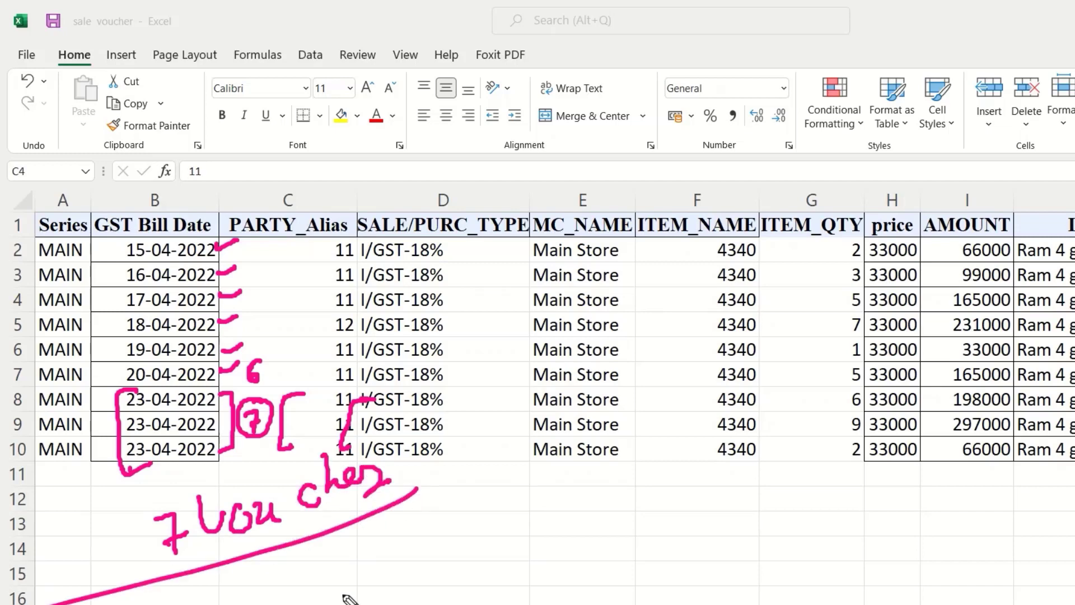
{"action": "key", "text": "e"}
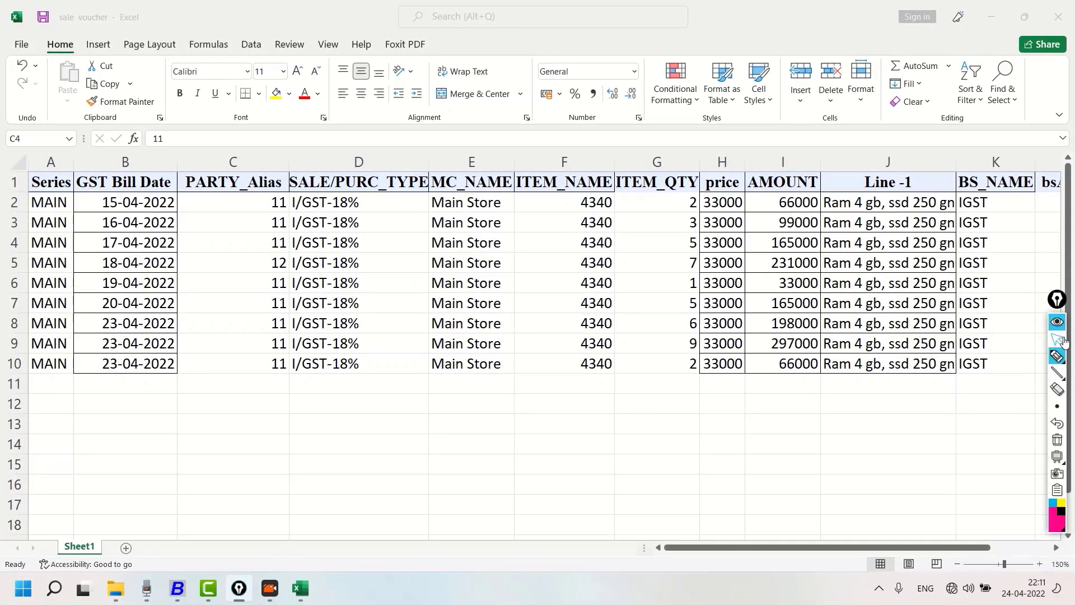
Switch to Busy, dismiss the import result, close the import form, and list the sales vouchers of all series on screen
{"action": "left_click", "coordinate": [177, 588]}
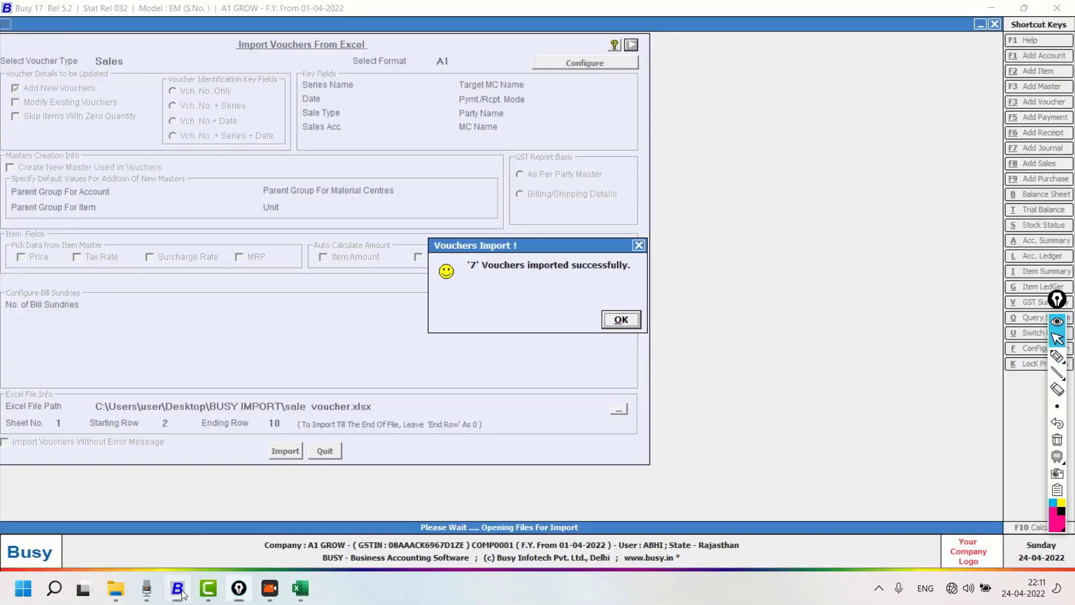
{"action": "left_click", "coordinate": [621, 321]}
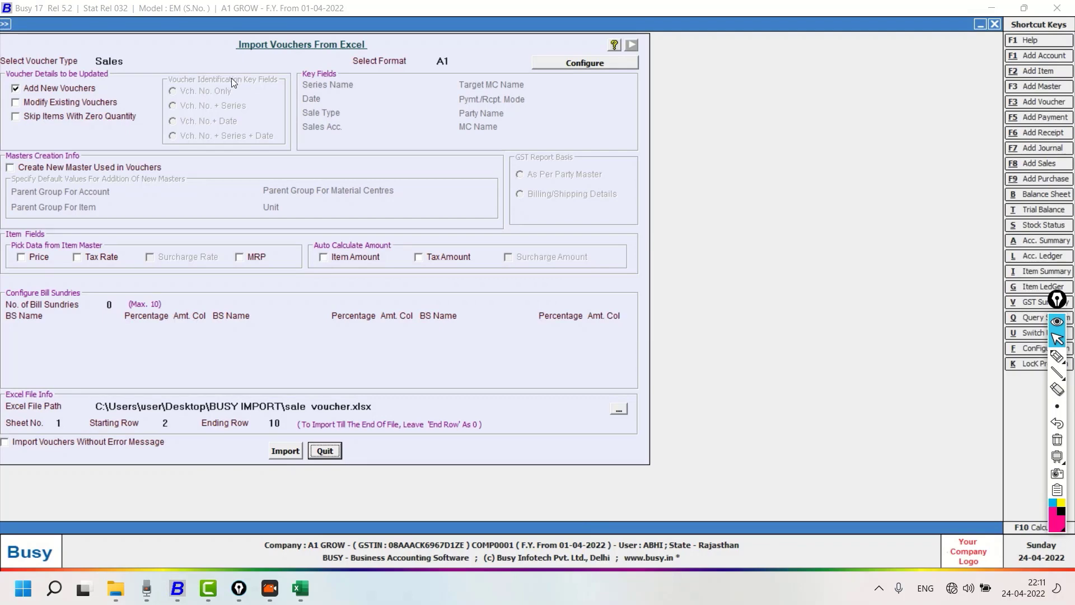
{"action": "key", "text": "Escape"}
{"action": "left_click", "coordinate": [187, 72]}
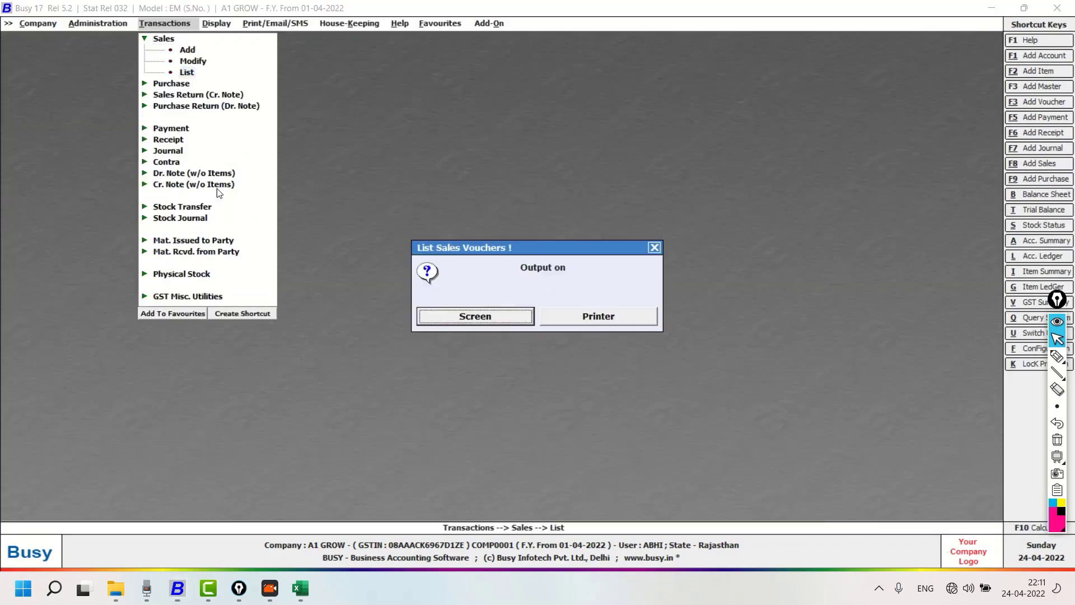
{"action": "left_click", "coordinate": [499, 320]}
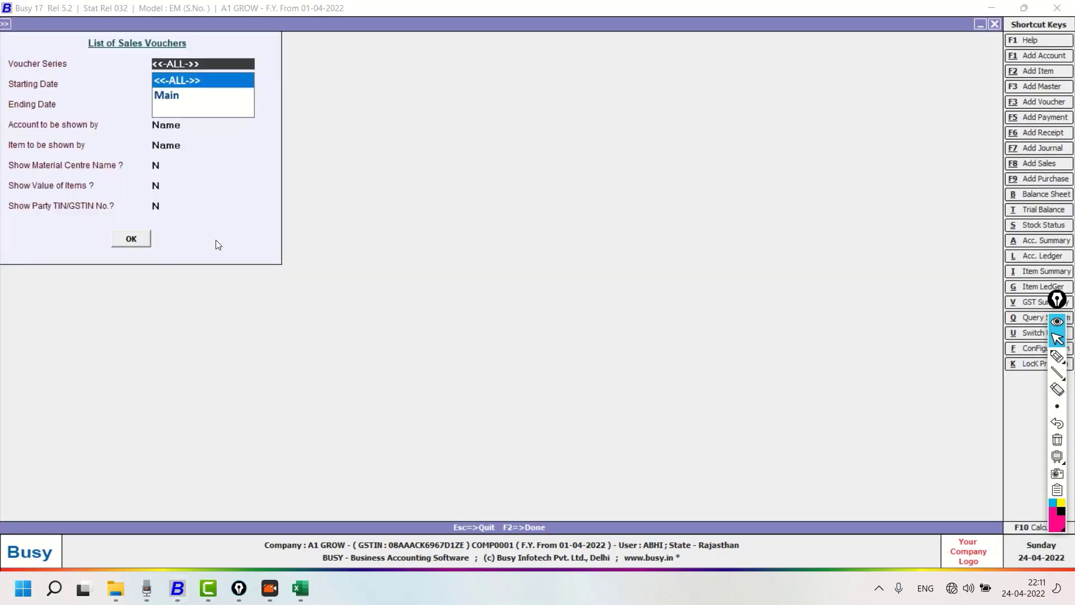
{"action": "left_click", "coordinate": [130, 239]}
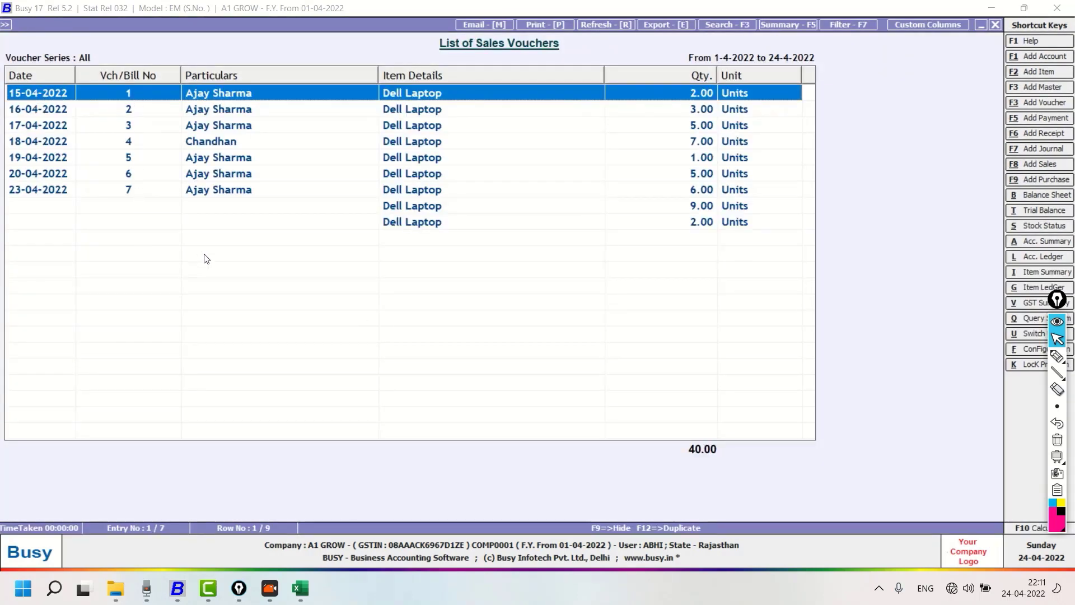
Open the sales voucher dated 15-04-2022, view its party's account master, and tick the alias 11 with the pen
{"action": "double_click", "coordinate": [242, 92]}
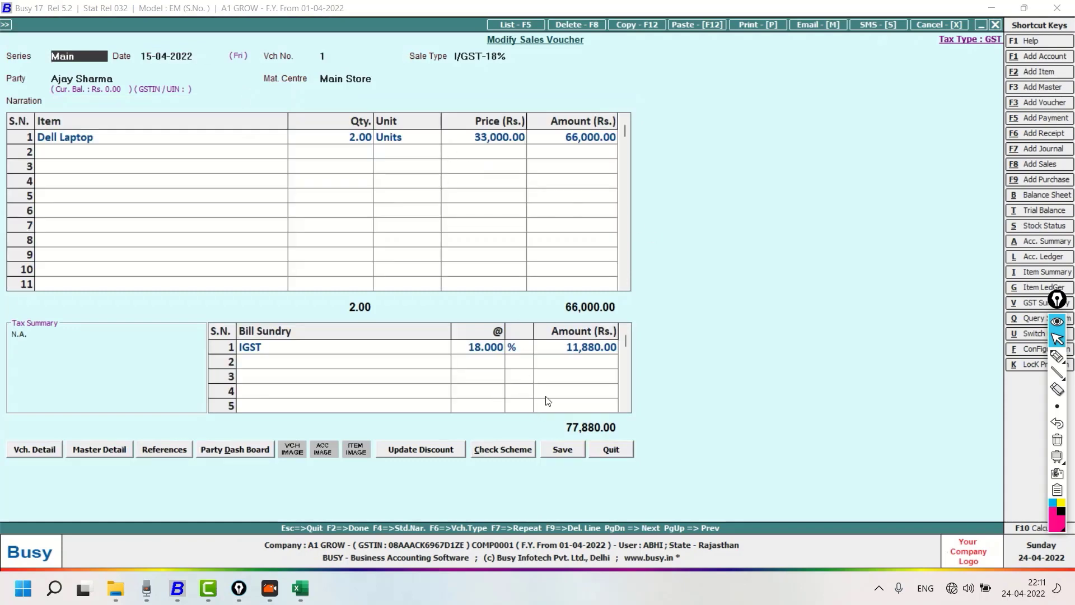
{"action": "left_click", "coordinate": [93, 79]}
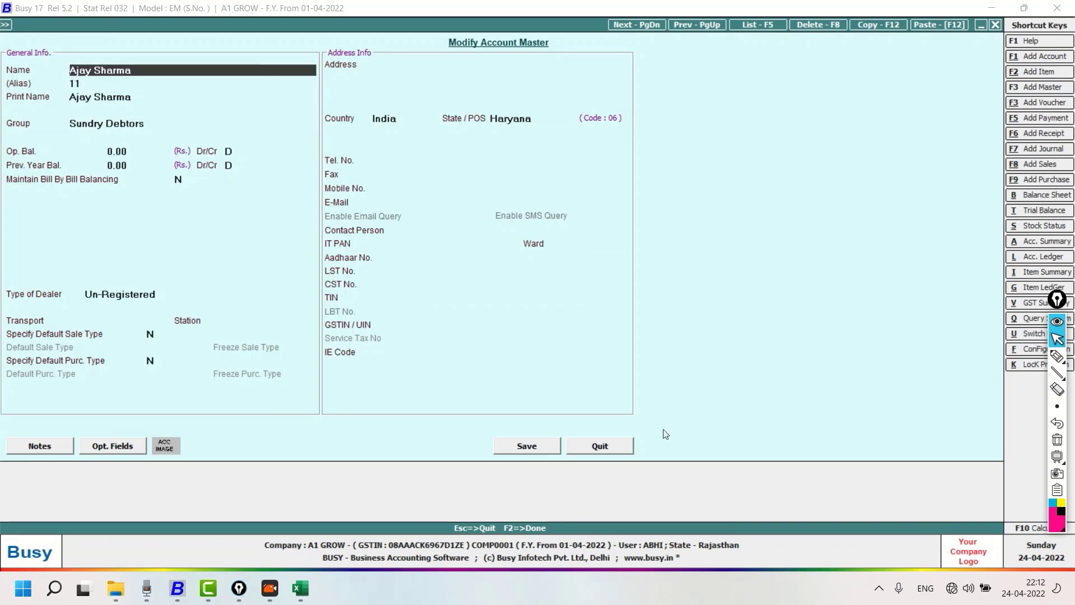
{"action": "left_click", "coordinate": [1057, 358]}
{"action": "left_click_drag", "start_coordinate": [90, 82], "coordinate": [132, 71]}
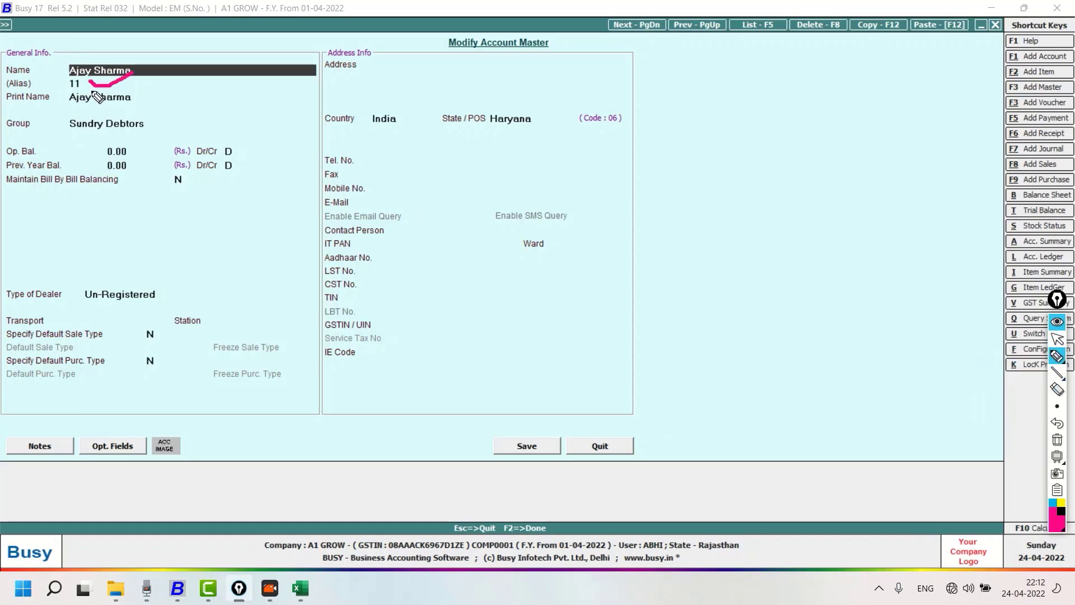
{"action": "left_click", "coordinate": [1057, 339]}
Compare the party aliases in the Excel sale voucher sheet, highlighting row 5, and return to the sales voucher list in Busy
{"action": "left_click", "coordinate": [301, 589]}
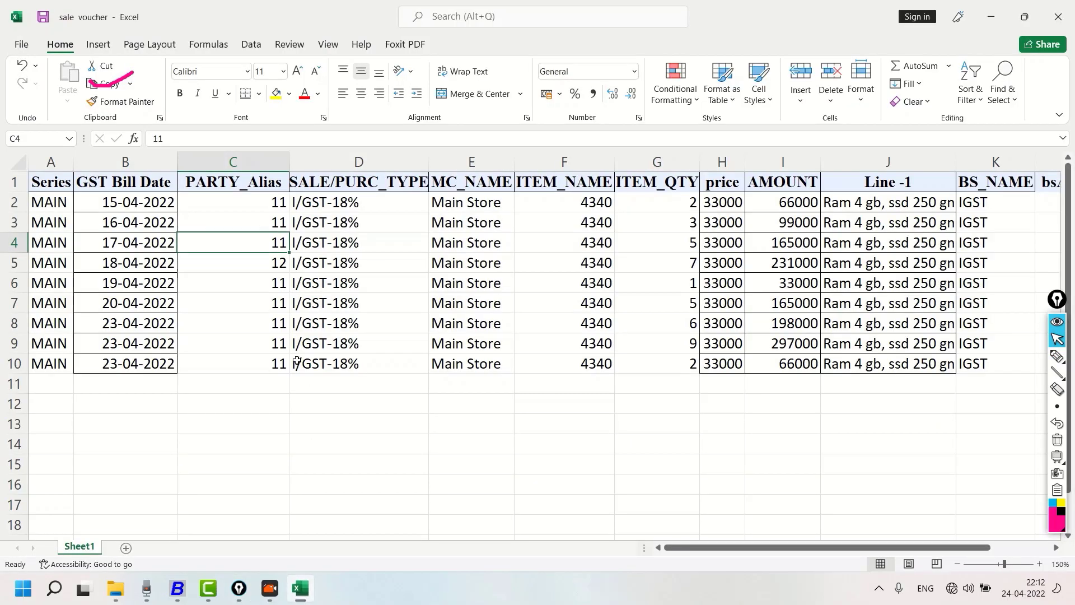
{"action": "left_click_drag", "start_coordinate": [725, 23], "coordinate": [909, 140]}
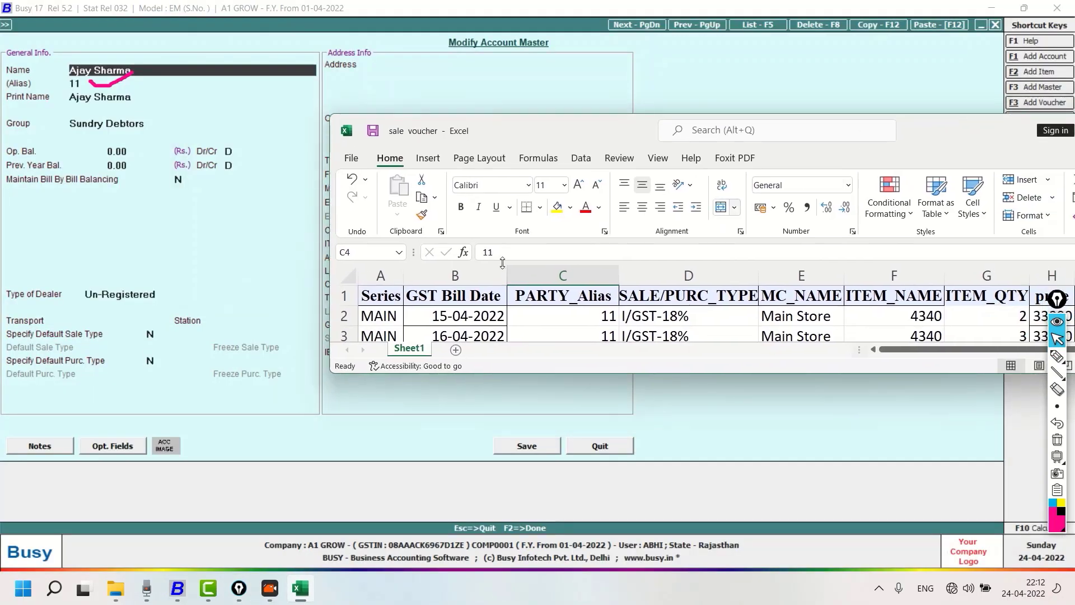
{"action": "scroll", "coordinate": [668, 331], "scroll_direction": "down", "scroll_amount": 1}
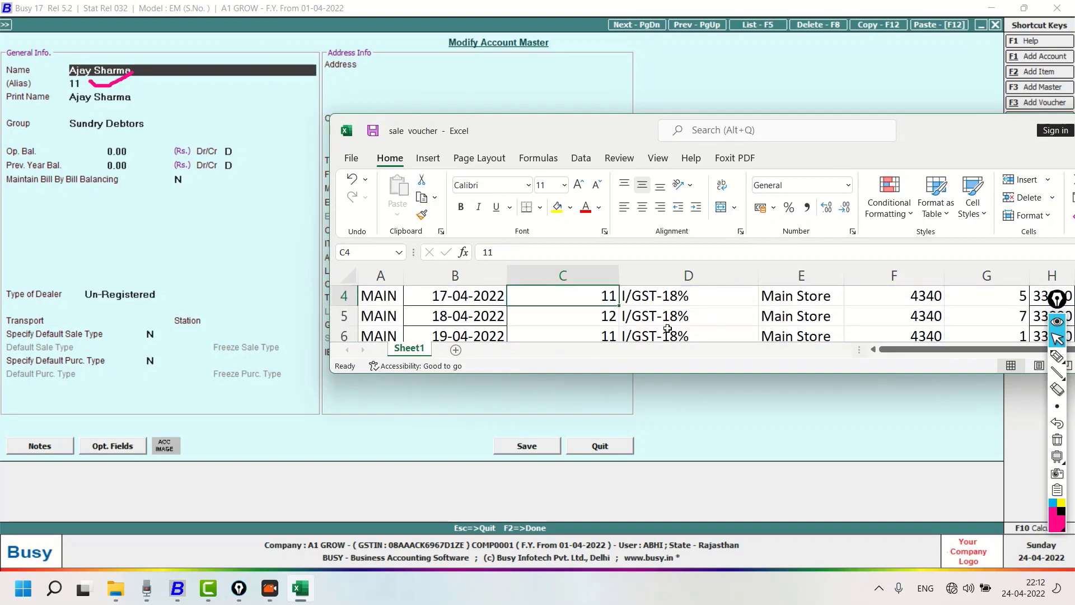
{"action": "left_click", "coordinate": [346, 316]}
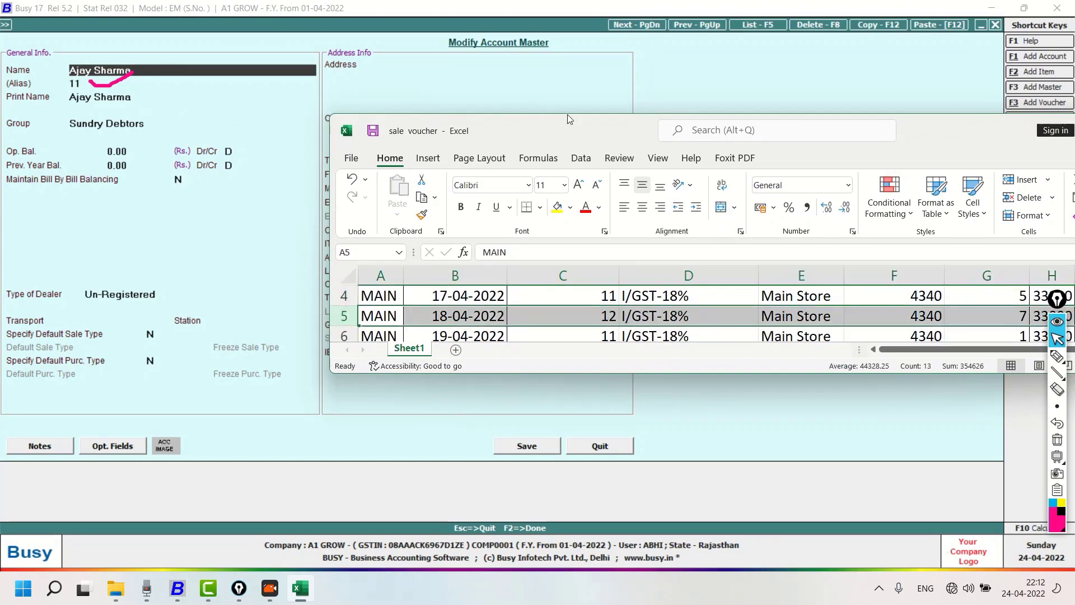
{"action": "left_click_drag", "start_coordinate": [1010, 135], "coordinate": [824, 140]}
{"action": "left_click", "coordinate": [944, 138]}
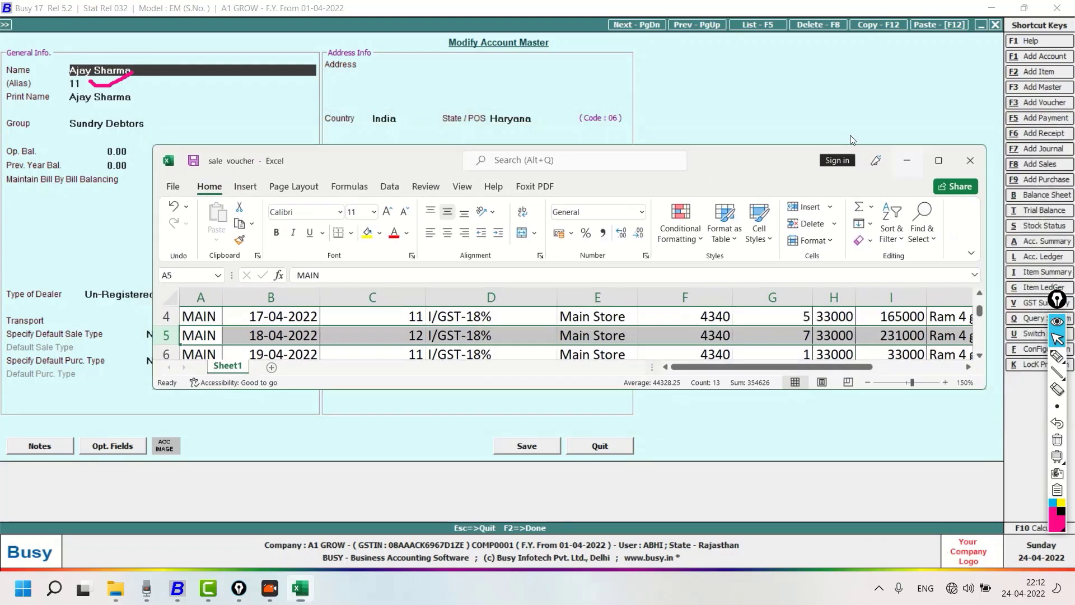
{"action": "key", "text": "Escape"}
{"action": "key", "text": "Escape"}
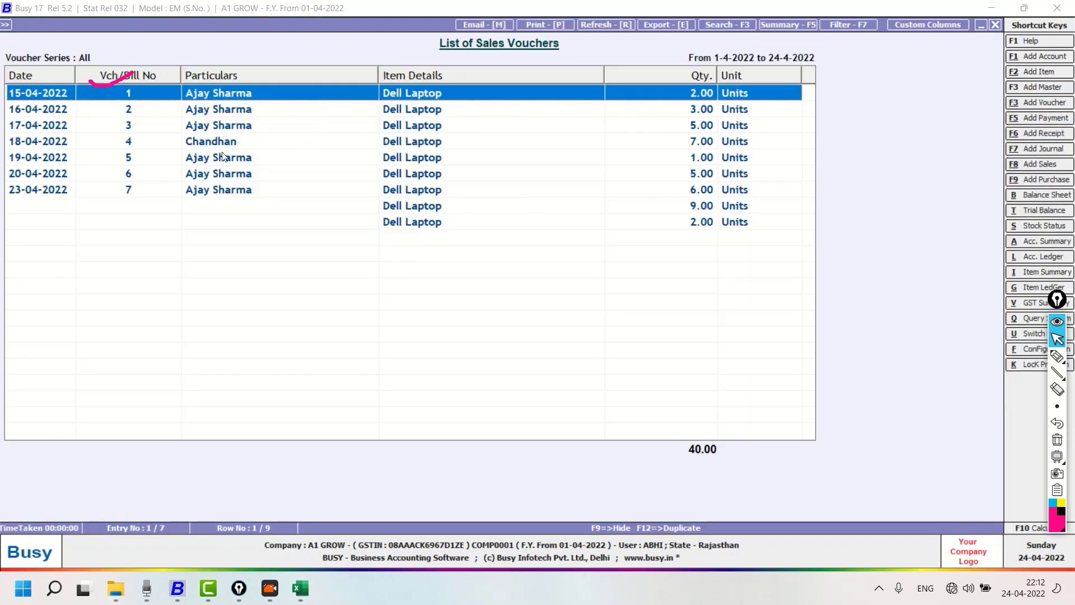
Open sales voucher 4 dated 18-04-2022, check the alias in its party's account master, and return to the voucher list
{"action": "key", "text": "Down"}
{"action": "key", "text": "Down"}
{"action": "key", "text": "Down"}
{"action": "key", "text": "Return"}
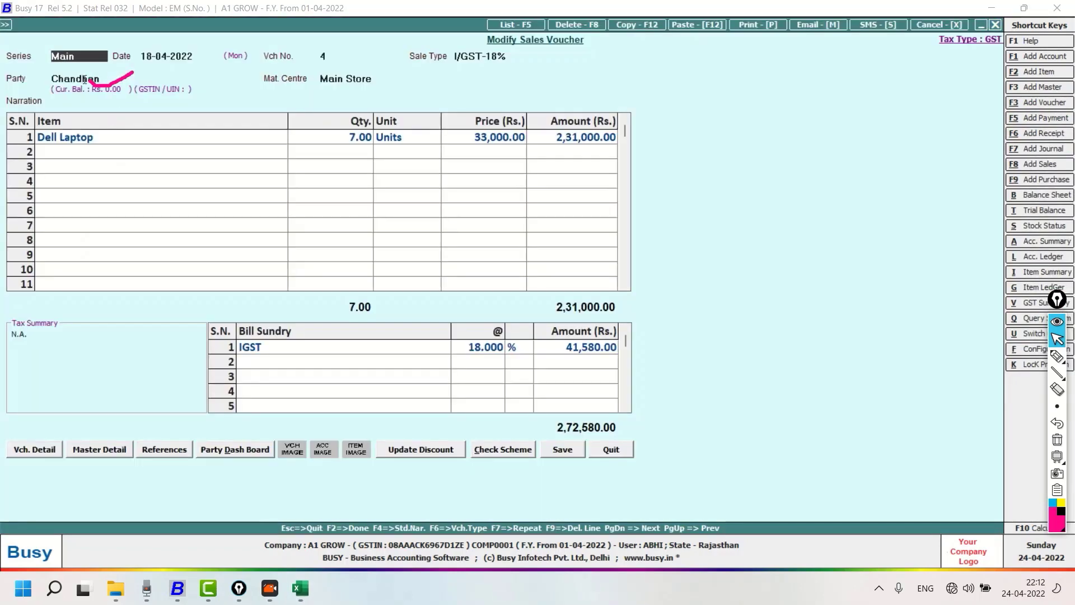
{"action": "left_click", "coordinate": [84, 79]}
{"action": "key", "text": "alt+m"}
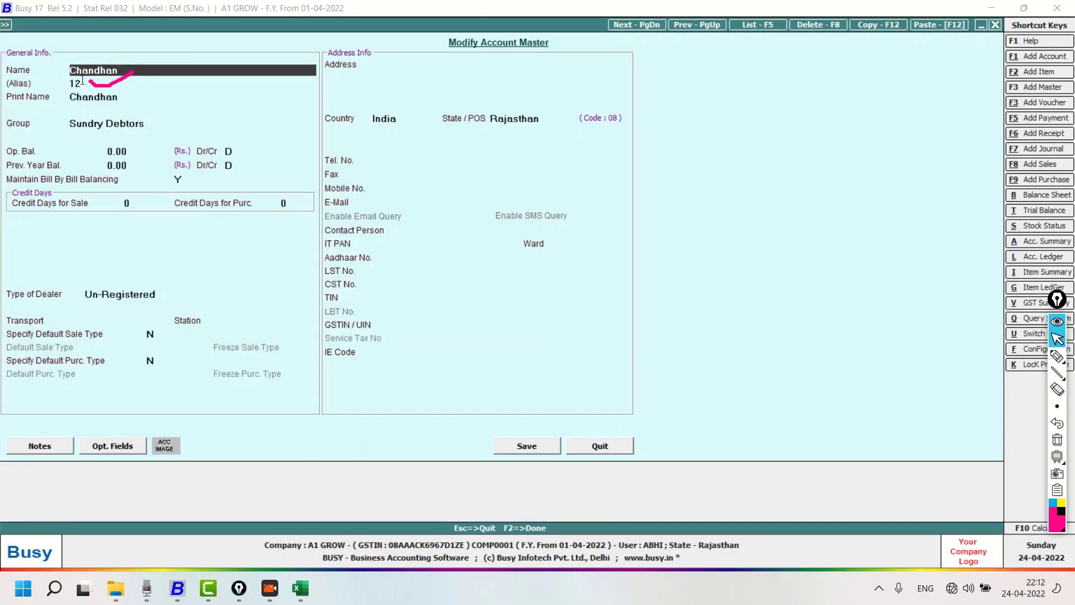
{"action": "key", "text": "Escape"}
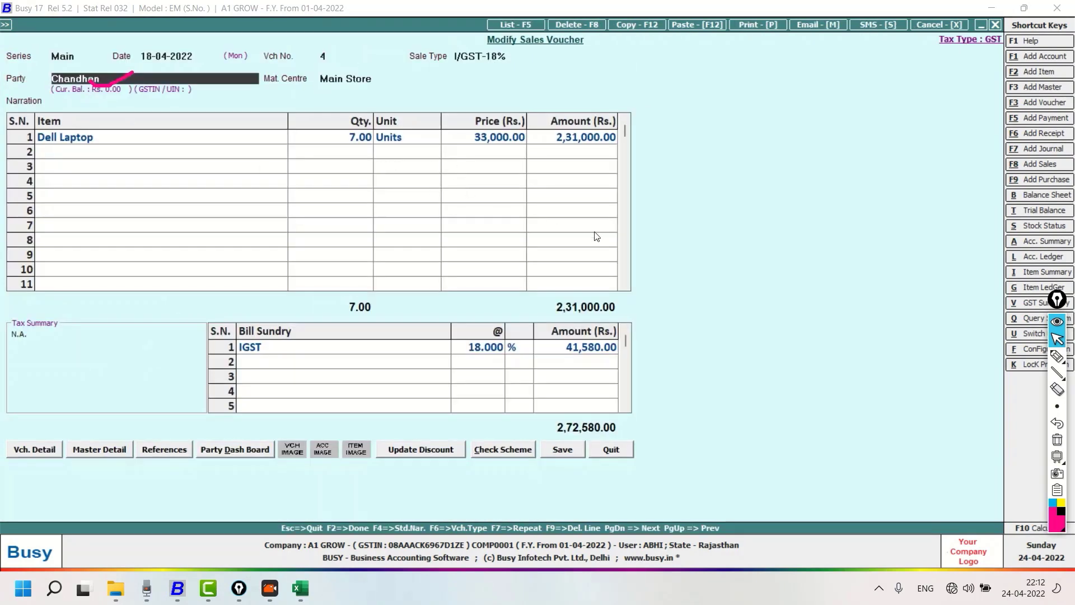
{"action": "key", "text": "Escape"}
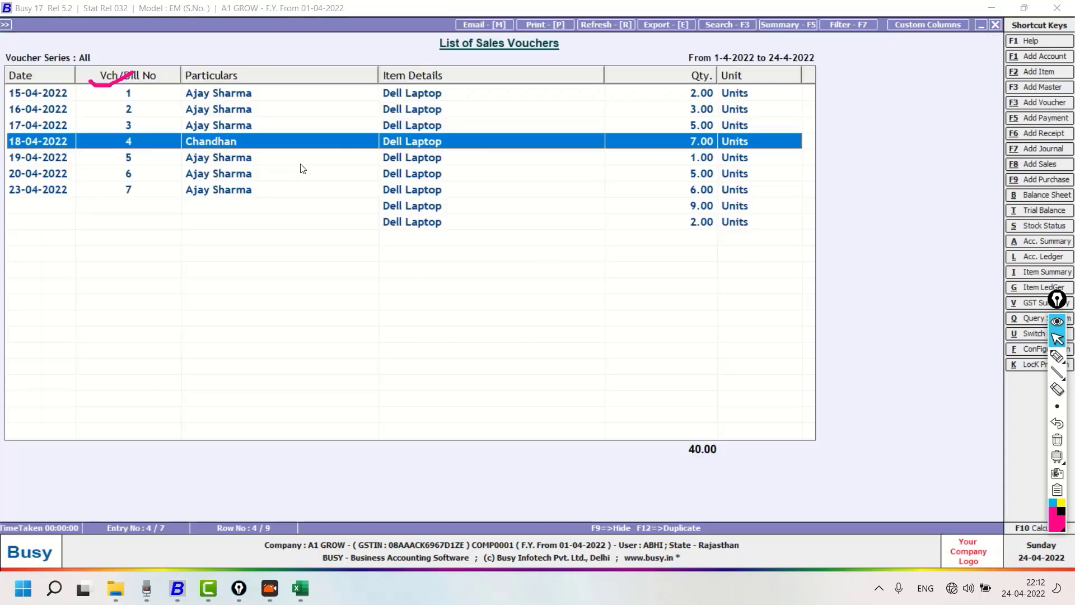